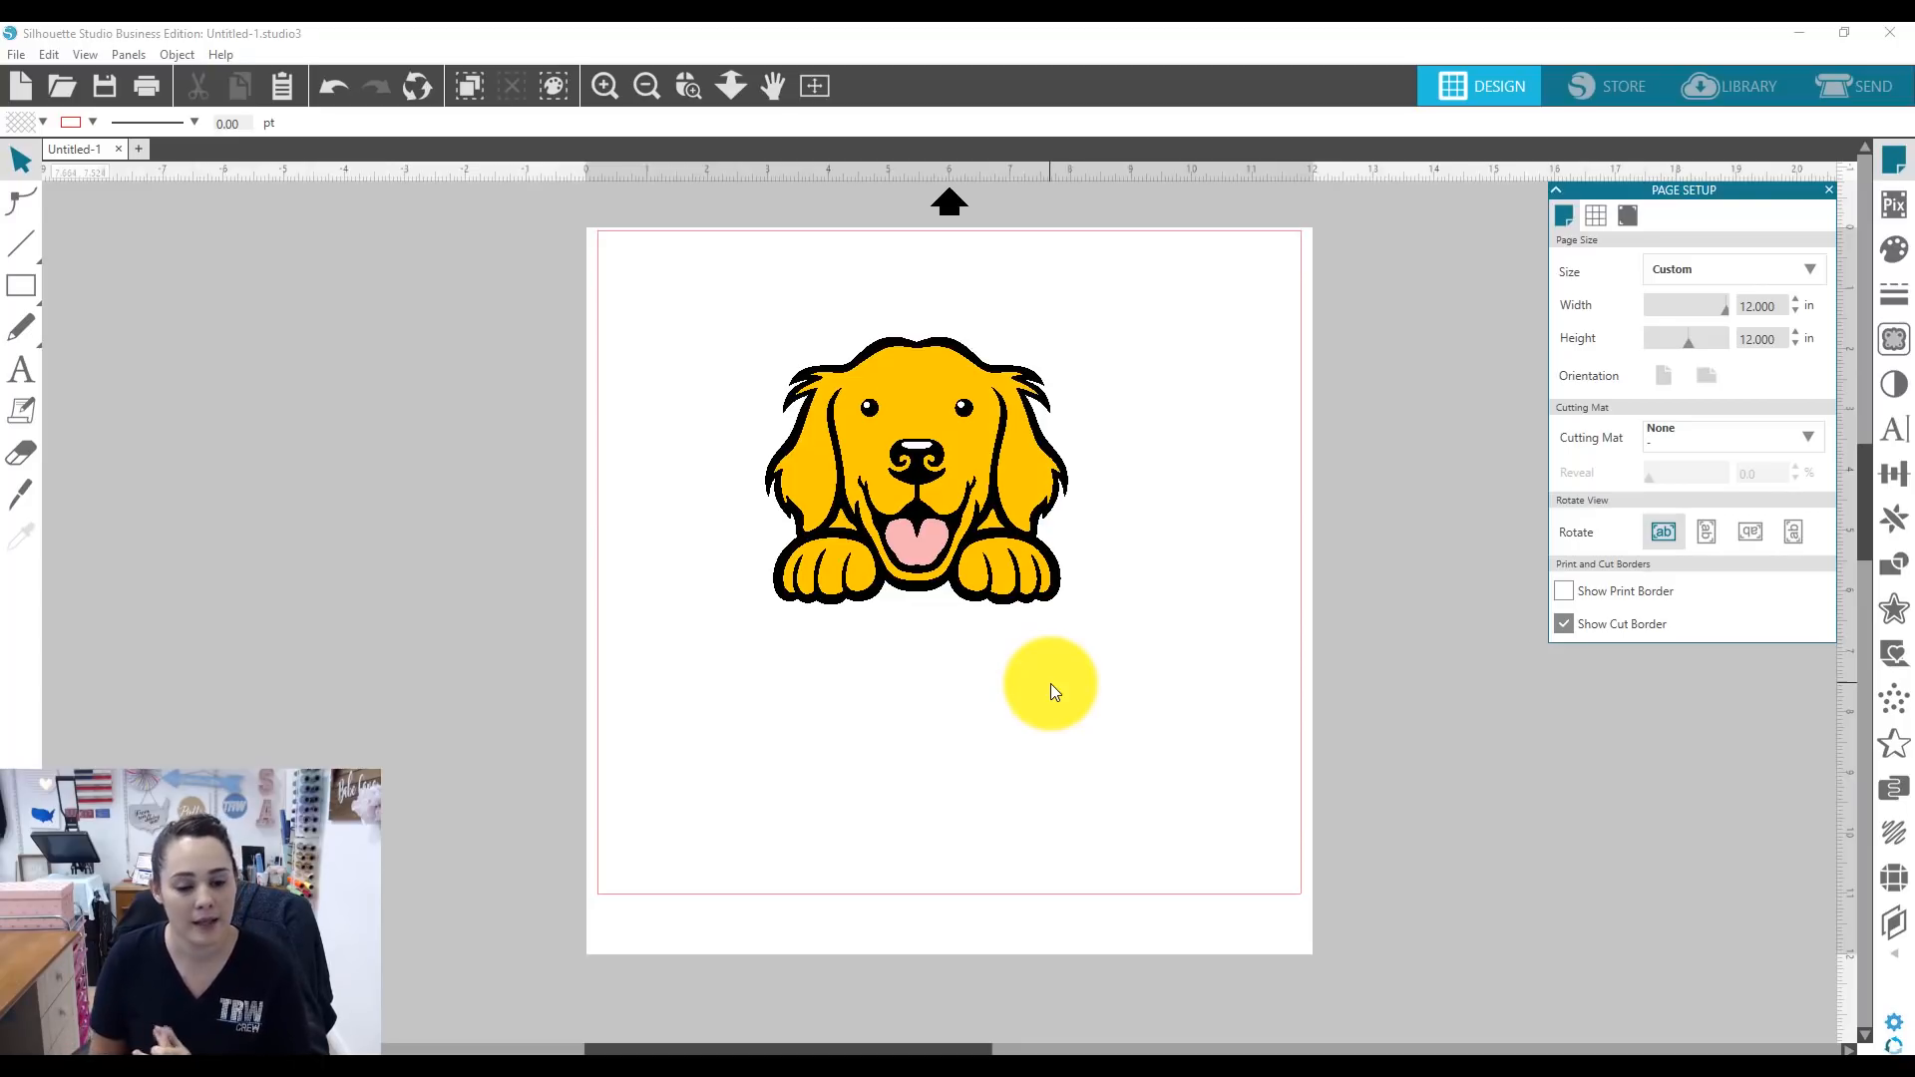
# Resize the dog design proportionally to 3 in wide and move it closer to the page's top edge.
pyautogui.click(894, 480)
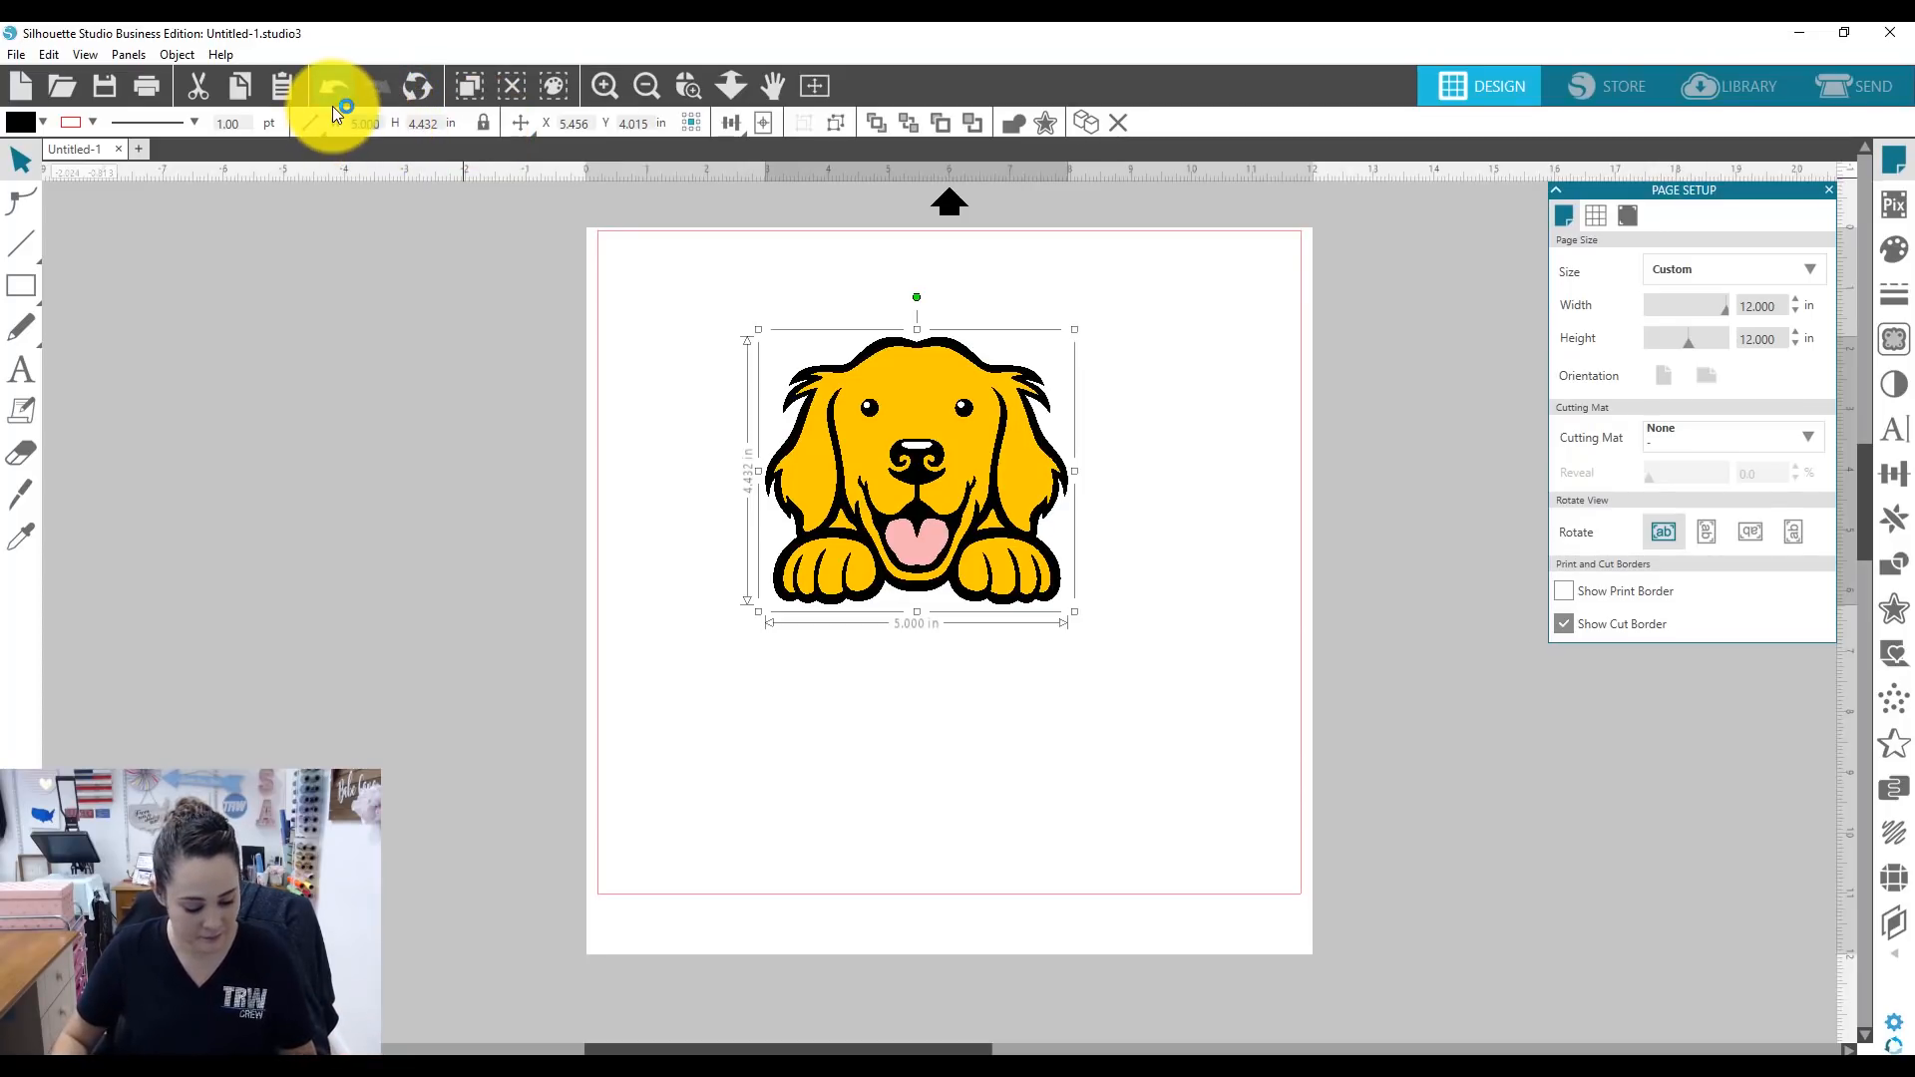
pyautogui.press('Tab')
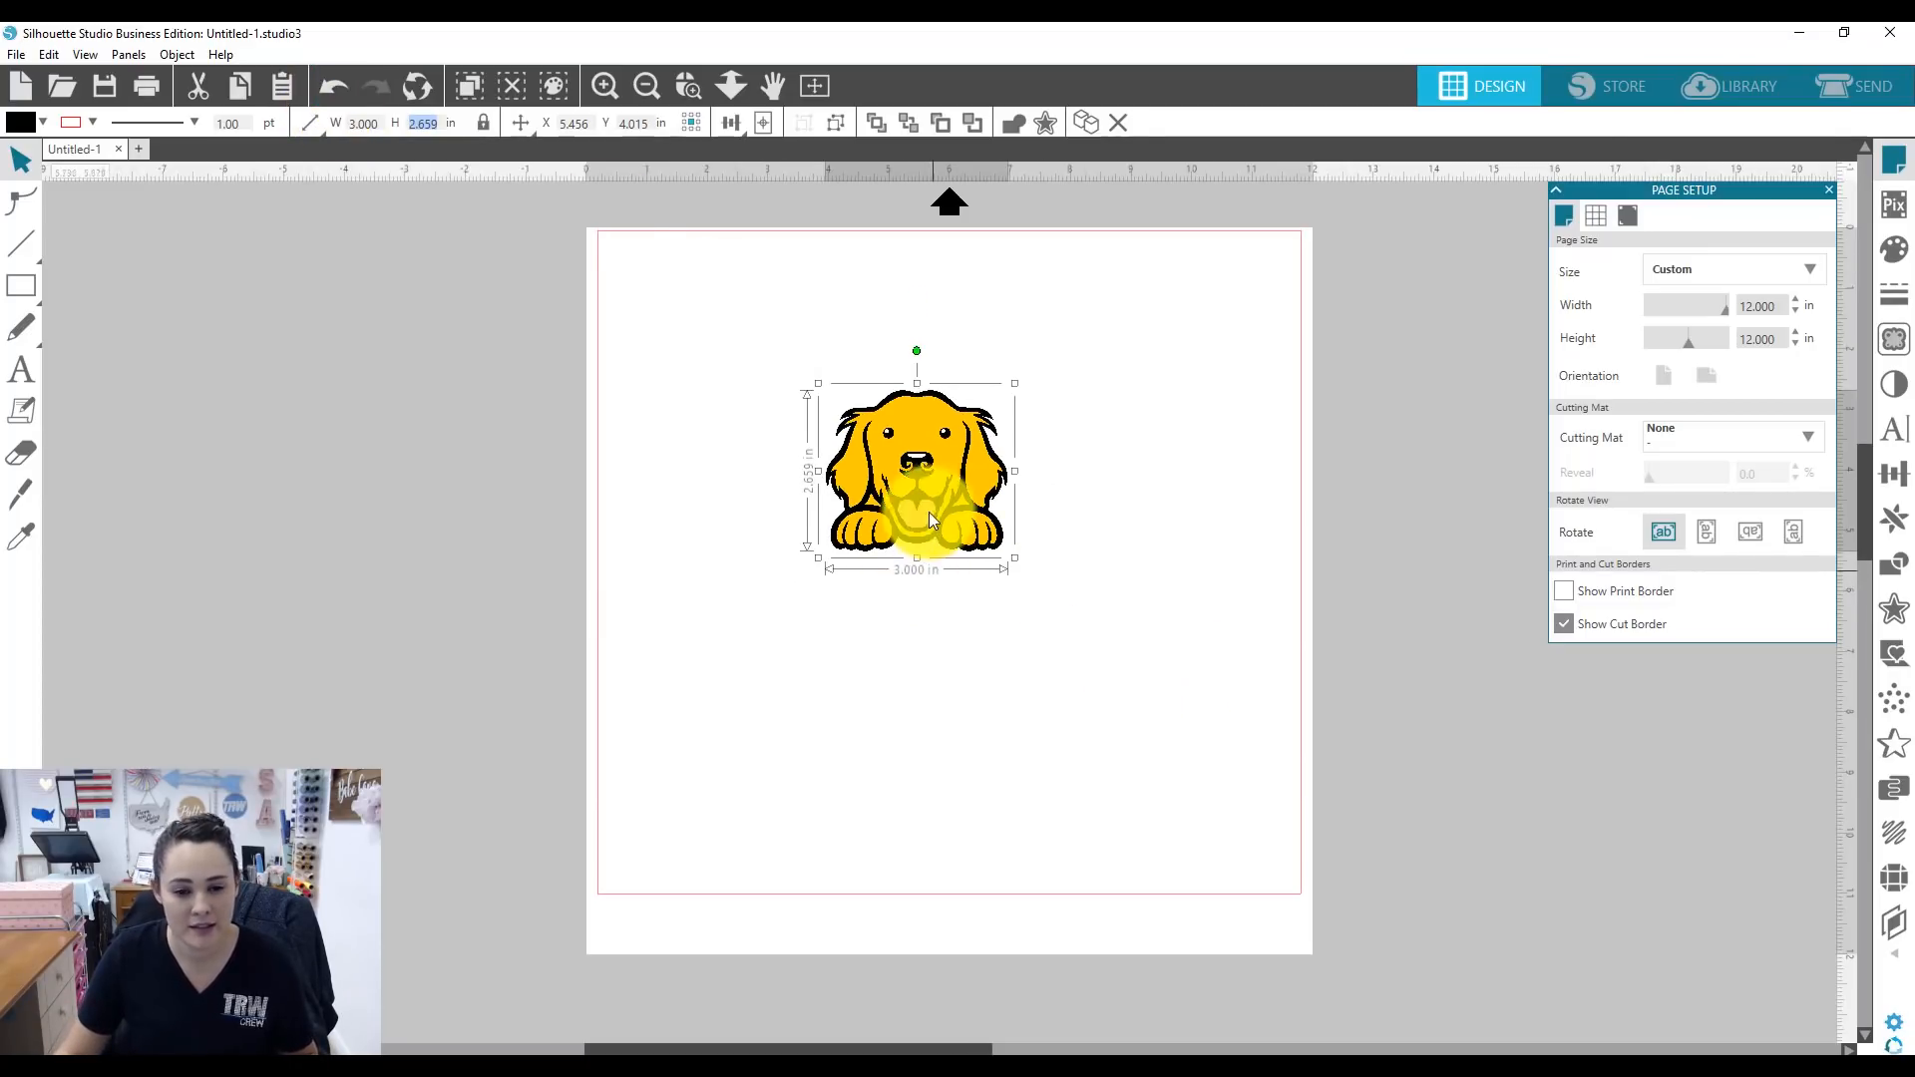
pyautogui.moveTo(932, 477); pyautogui.dragTo(908, 397)
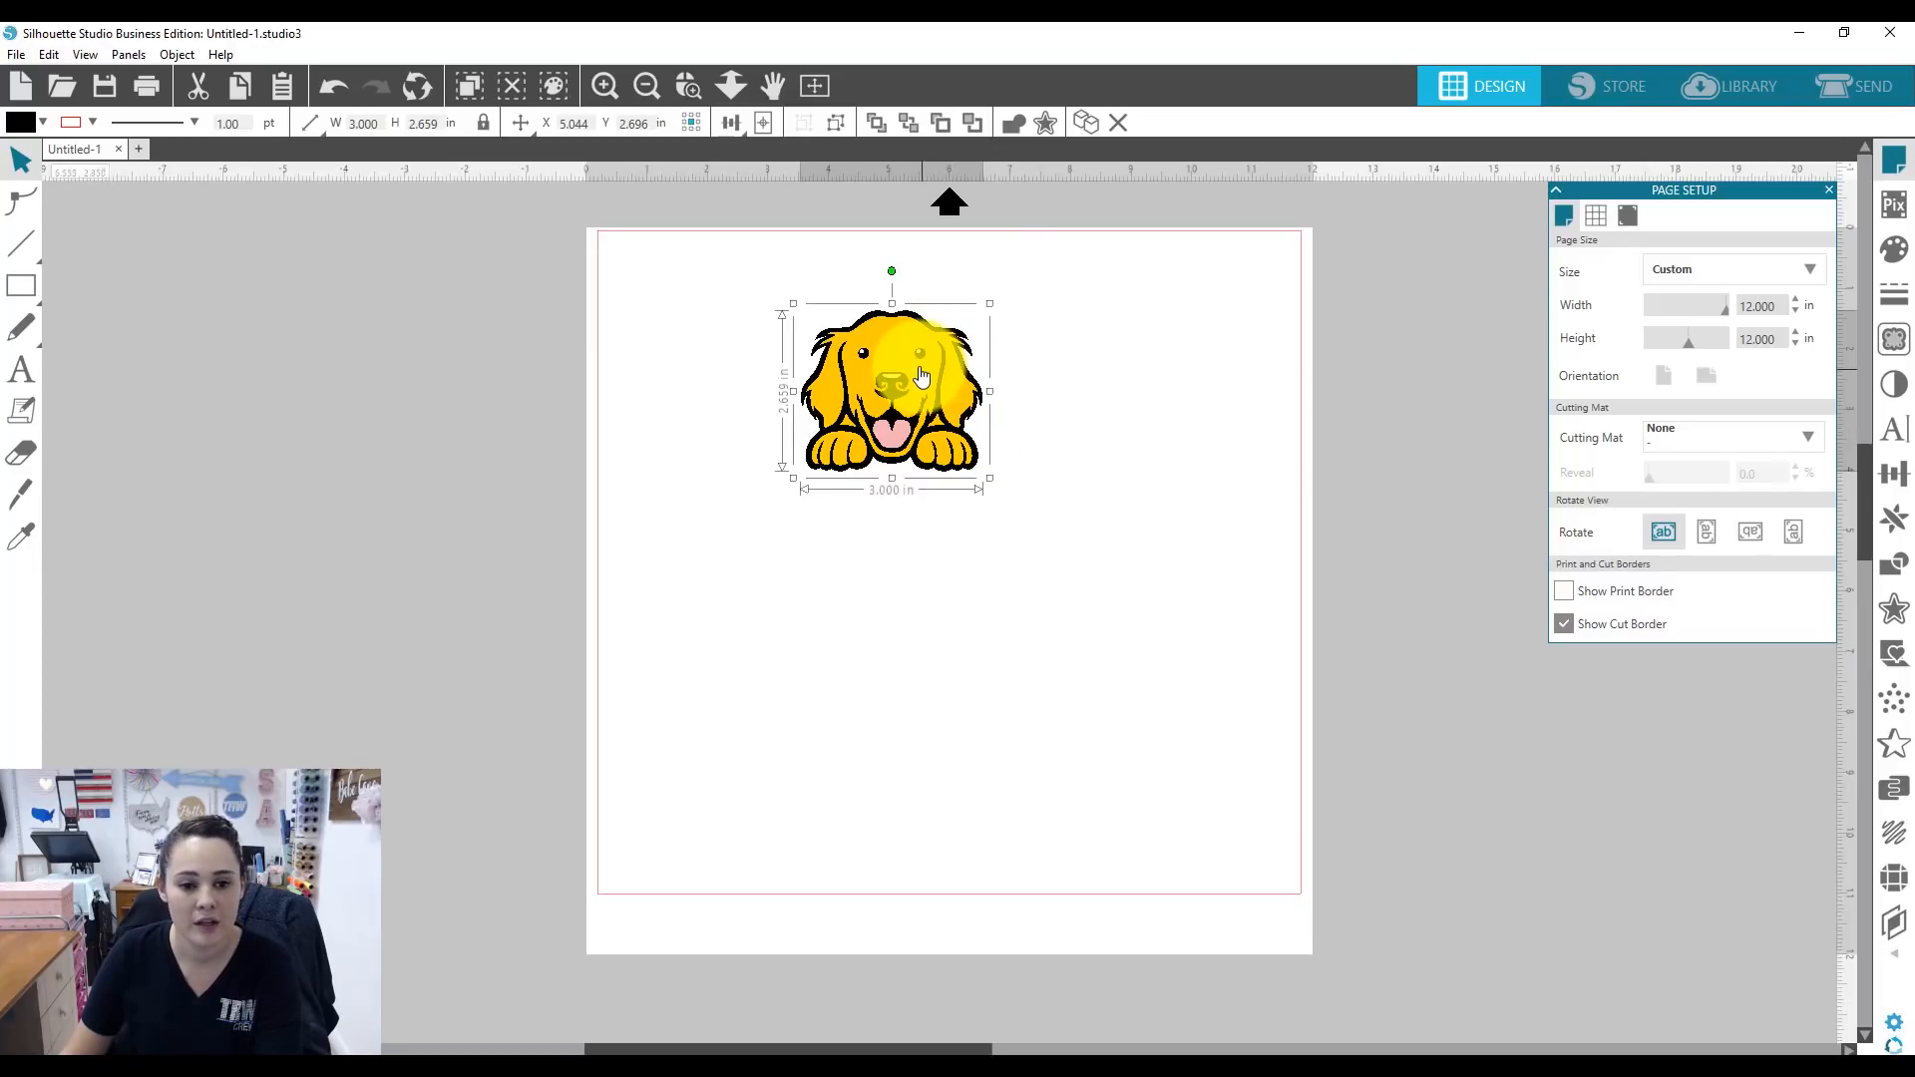
# Ungroup the dog design and move the yellow layer out to the right of the black layer.
pyautogui.rightClick(920, 369)
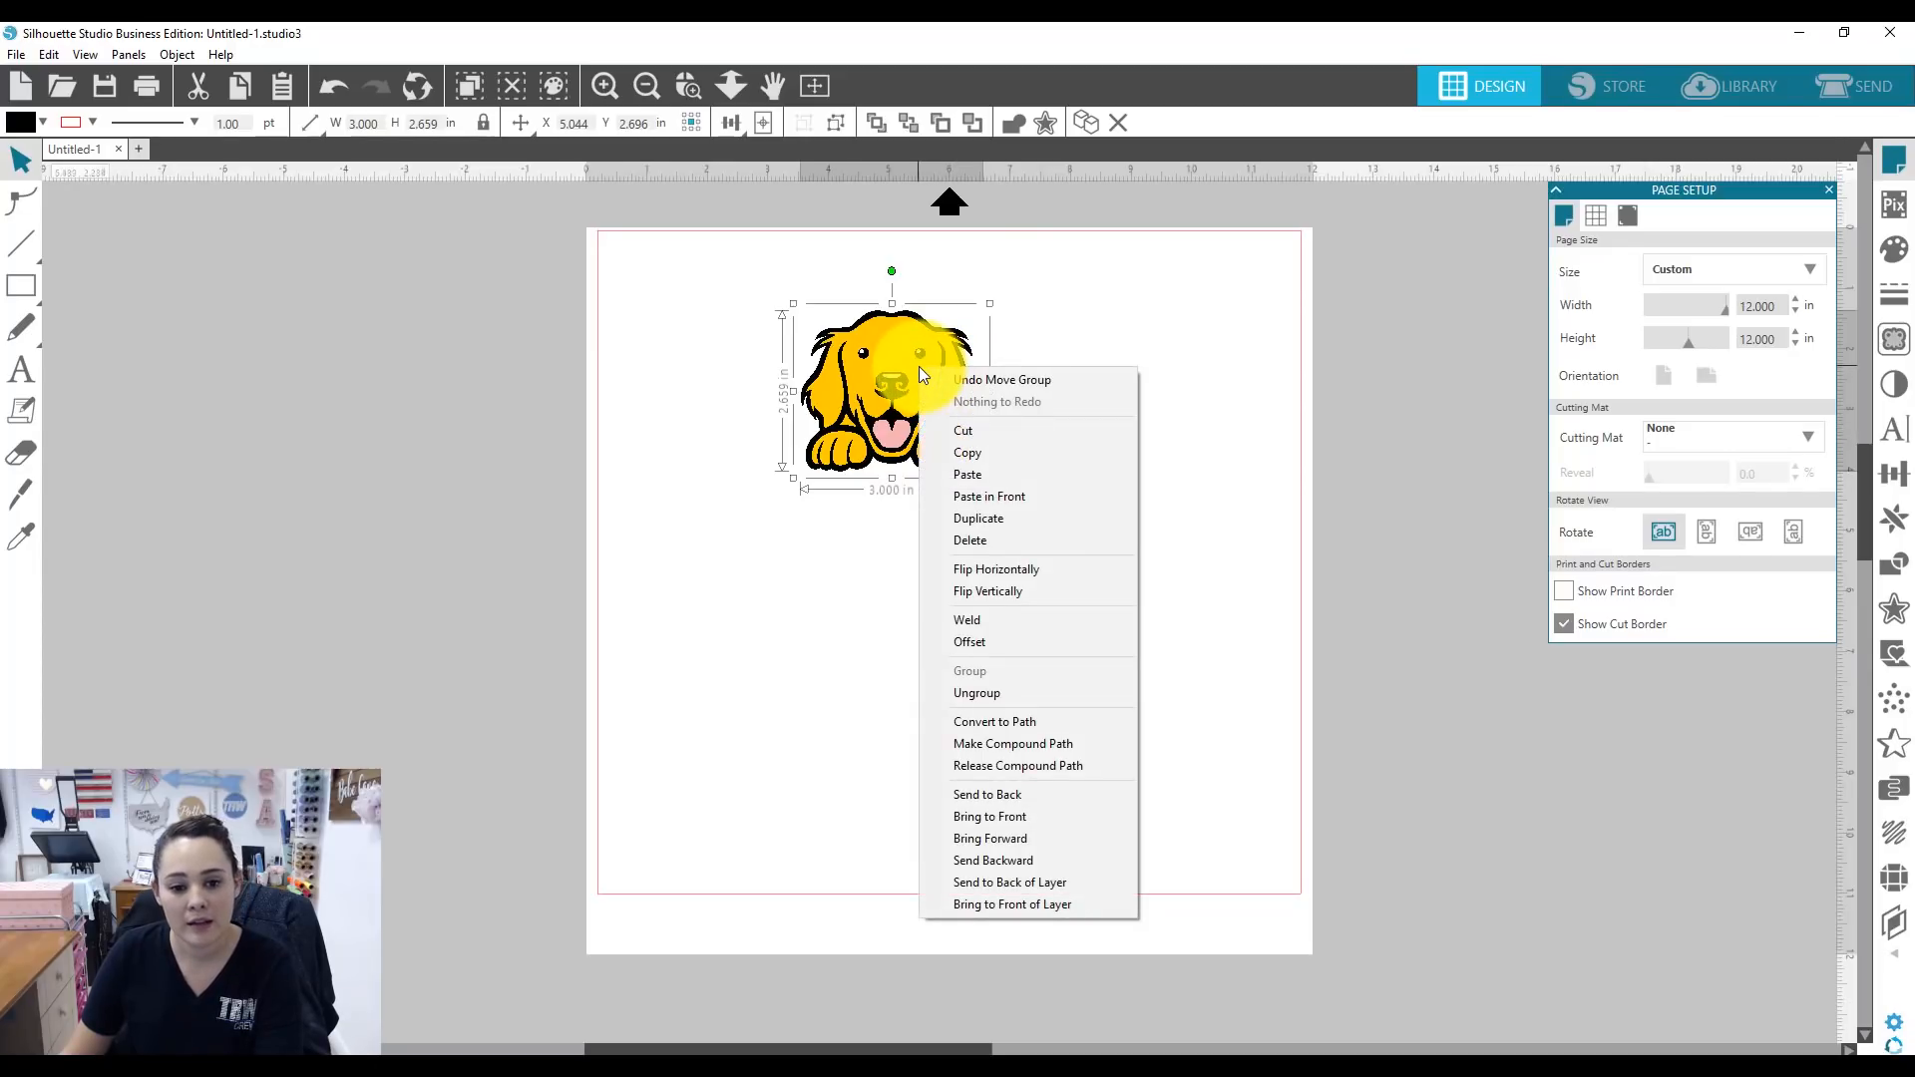
pyautogui.click(989, 696)
pyautogui.click(927, 598)
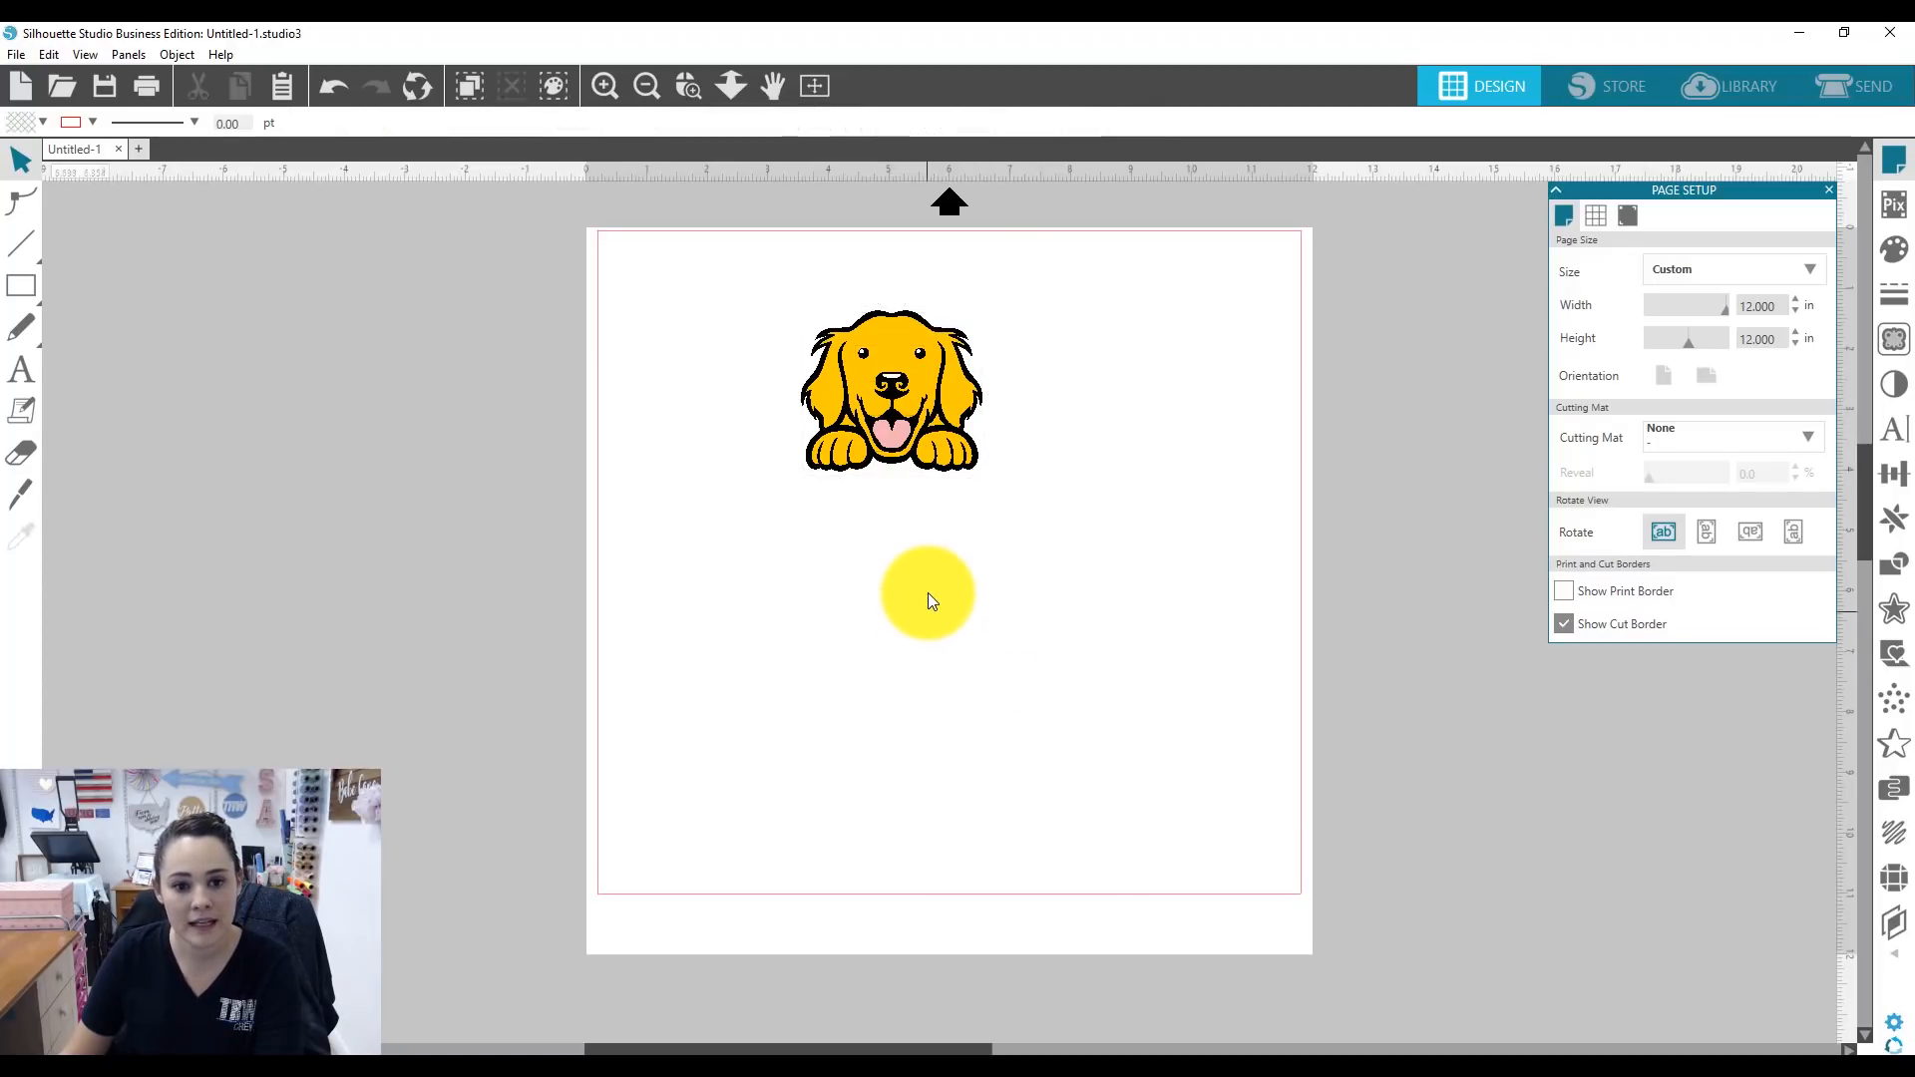
pyautogui.moveTo(916, 387); pyautogui.dragTo(1150, 389)
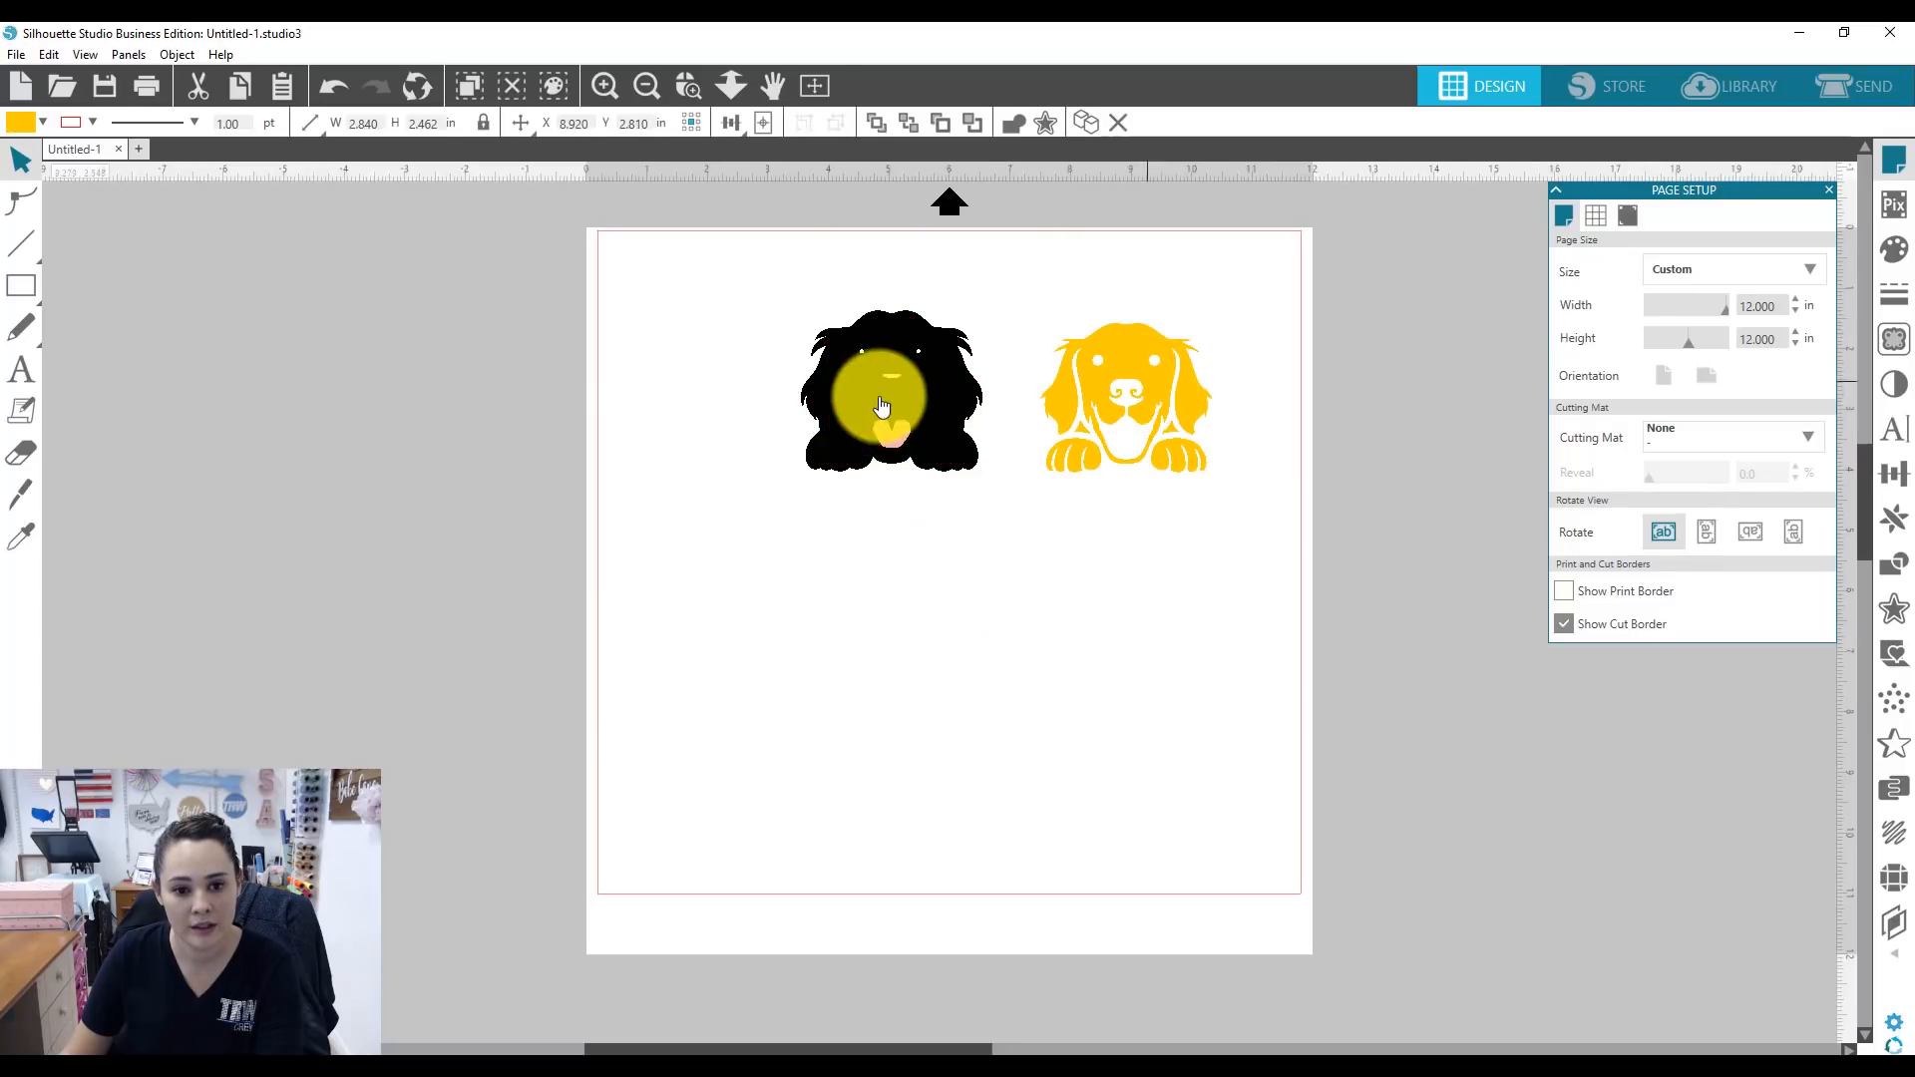
pyautogui.click(877, 395)
pyautogui.moveTo(883, 417); pyautogui.dragTo(633, 417)
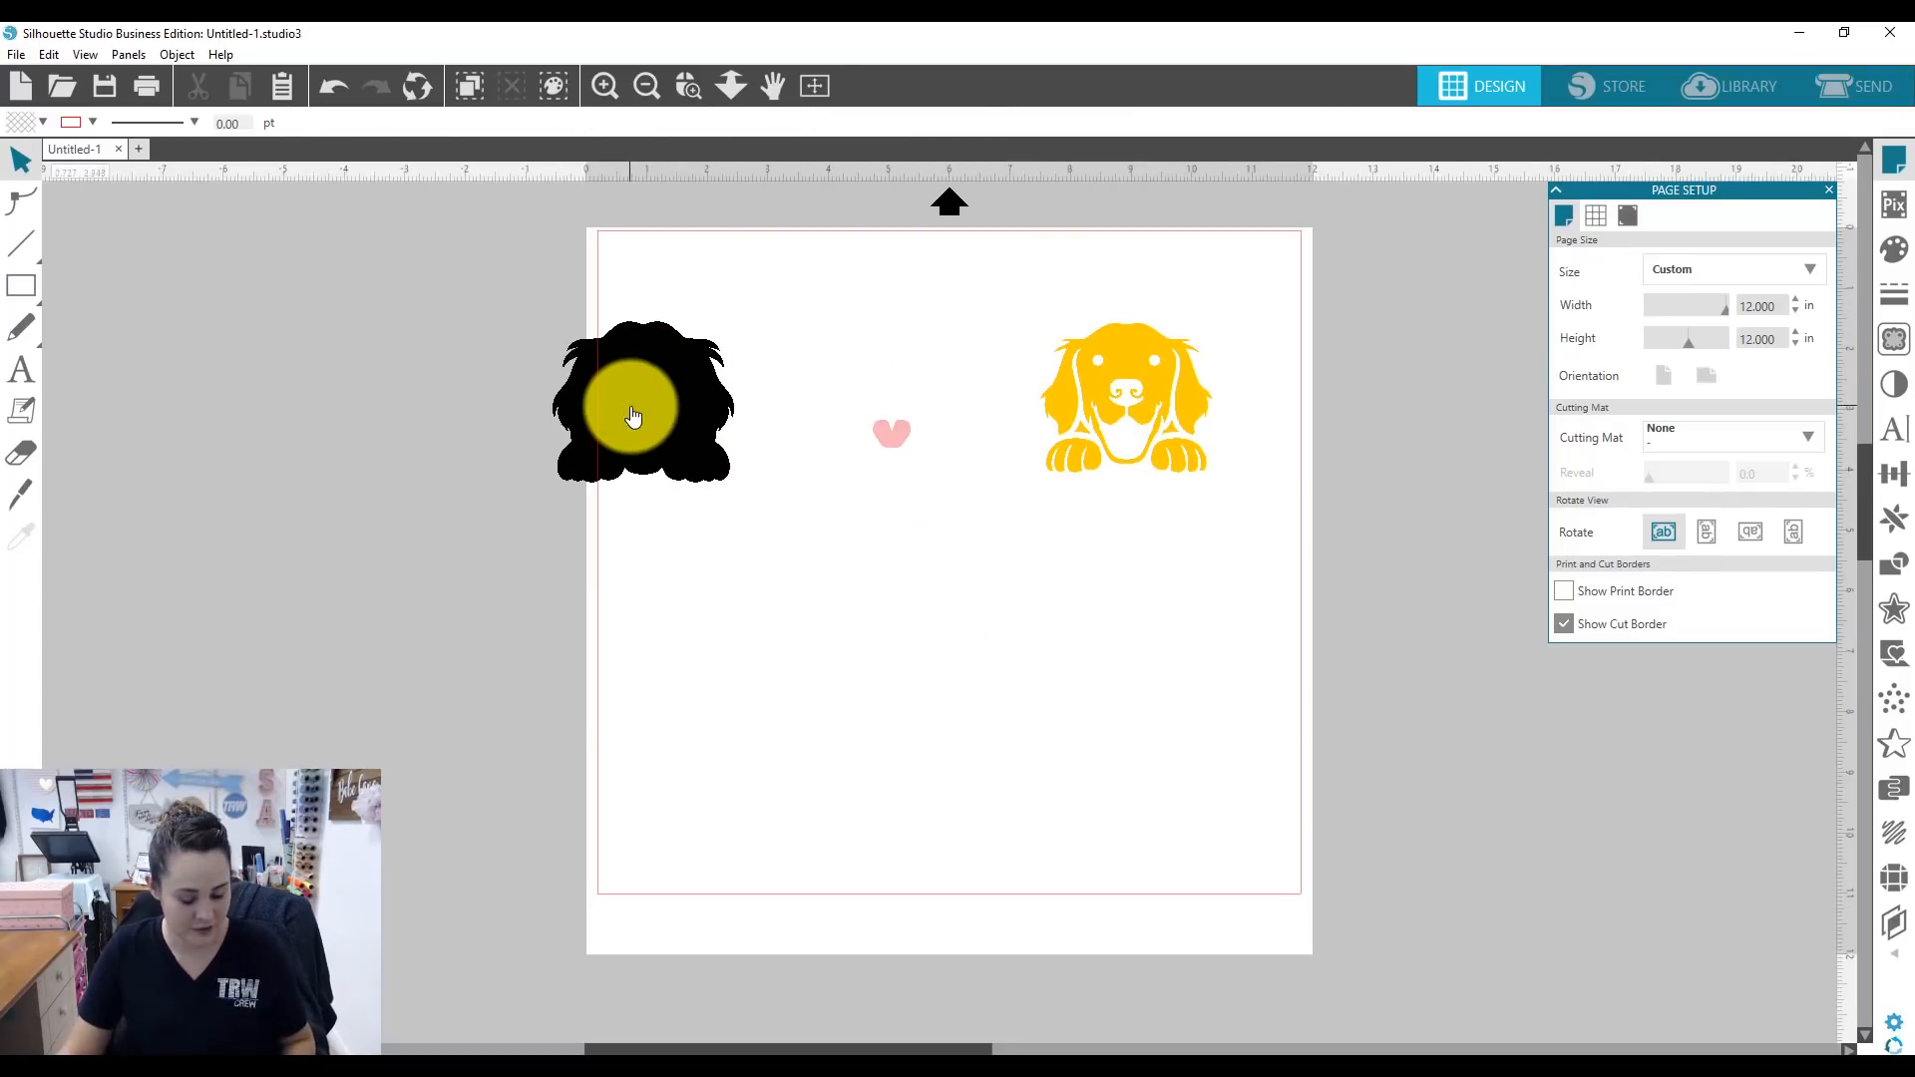
pyautogui.hotkey('ctrl', 'z')
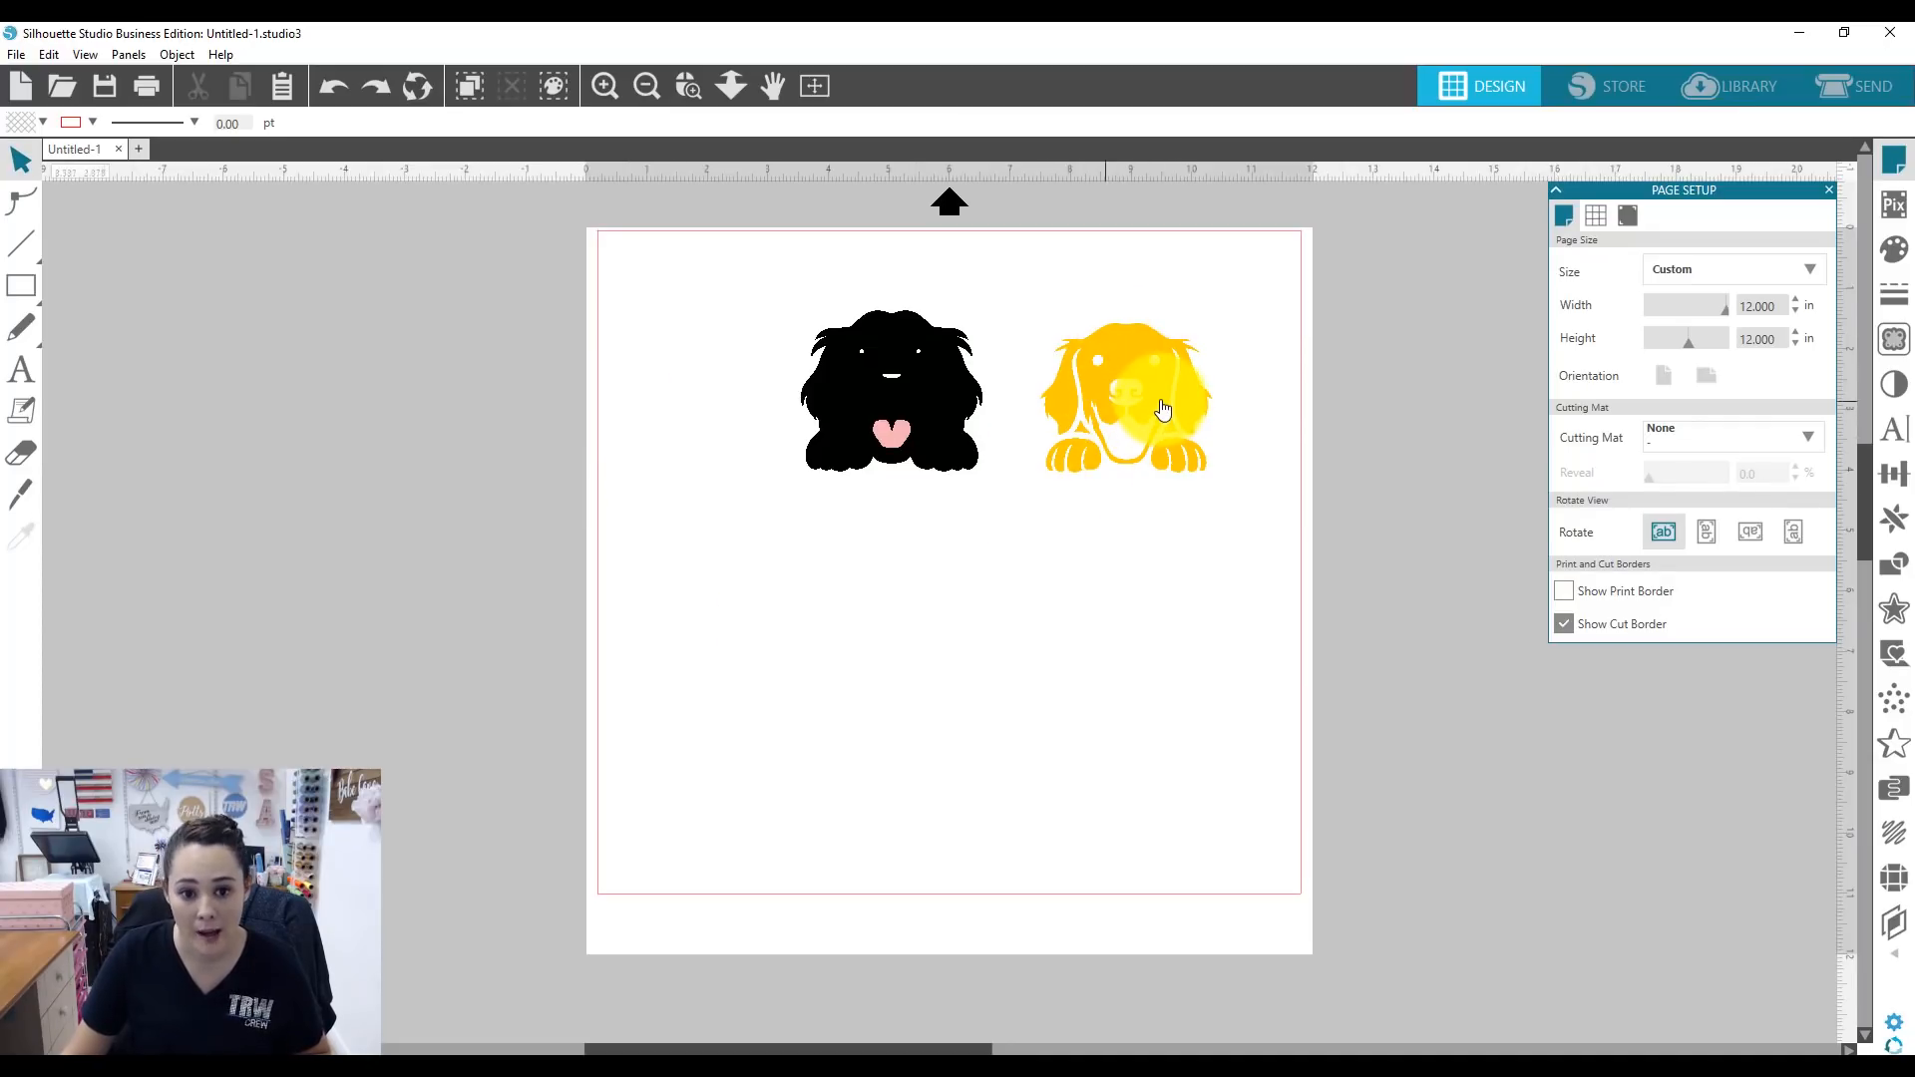
# Move the black layer partly past the page's left edge, clear of the tongue, and shift the yellow layer lower on the page.
pyautogui.moveTo(931, 415); pyautogui.dragTo(646, 435)
pyautogui.click(541, 339)
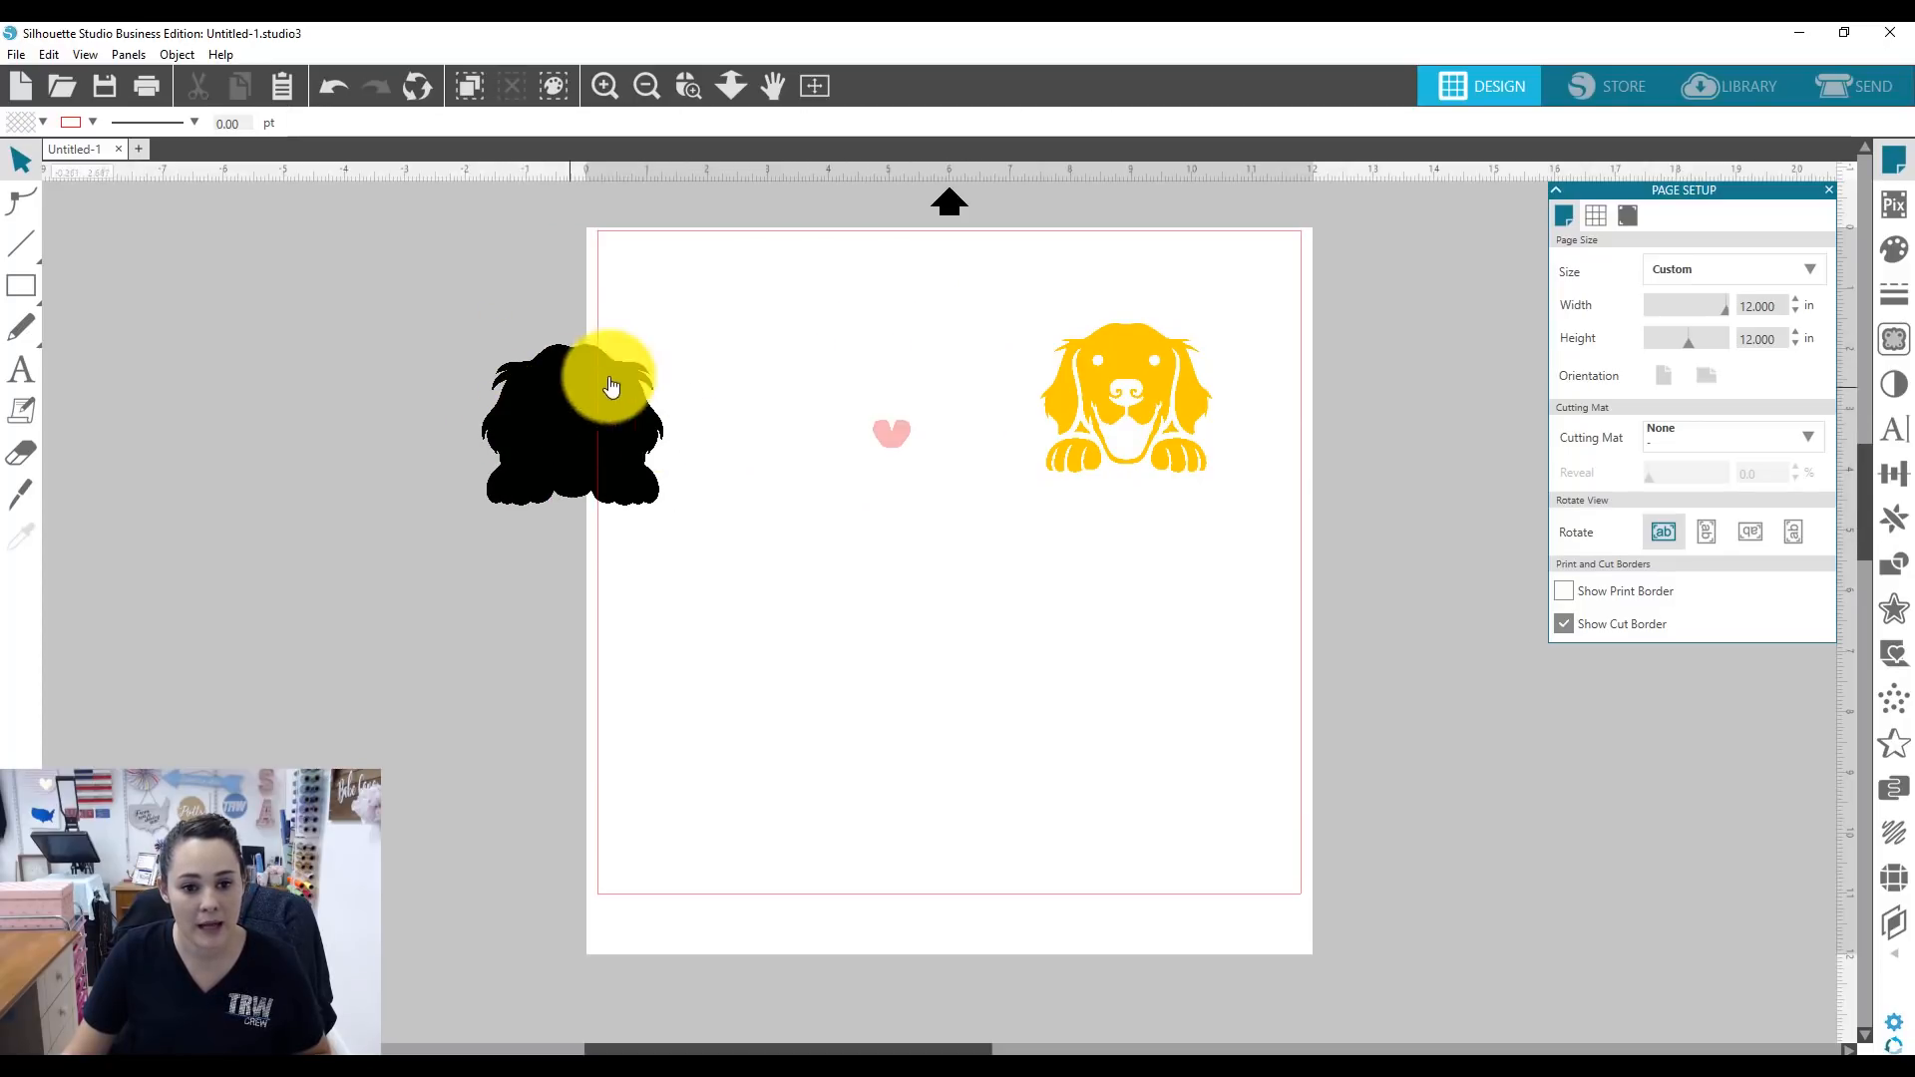
pyautogui.moveTo(611, 401); pyautogui.dragTo(571, 393)
pyautogui.moveTo(795, 278); pyautogui.dragTo(957, 393)
pyautogui.click(877, 427)
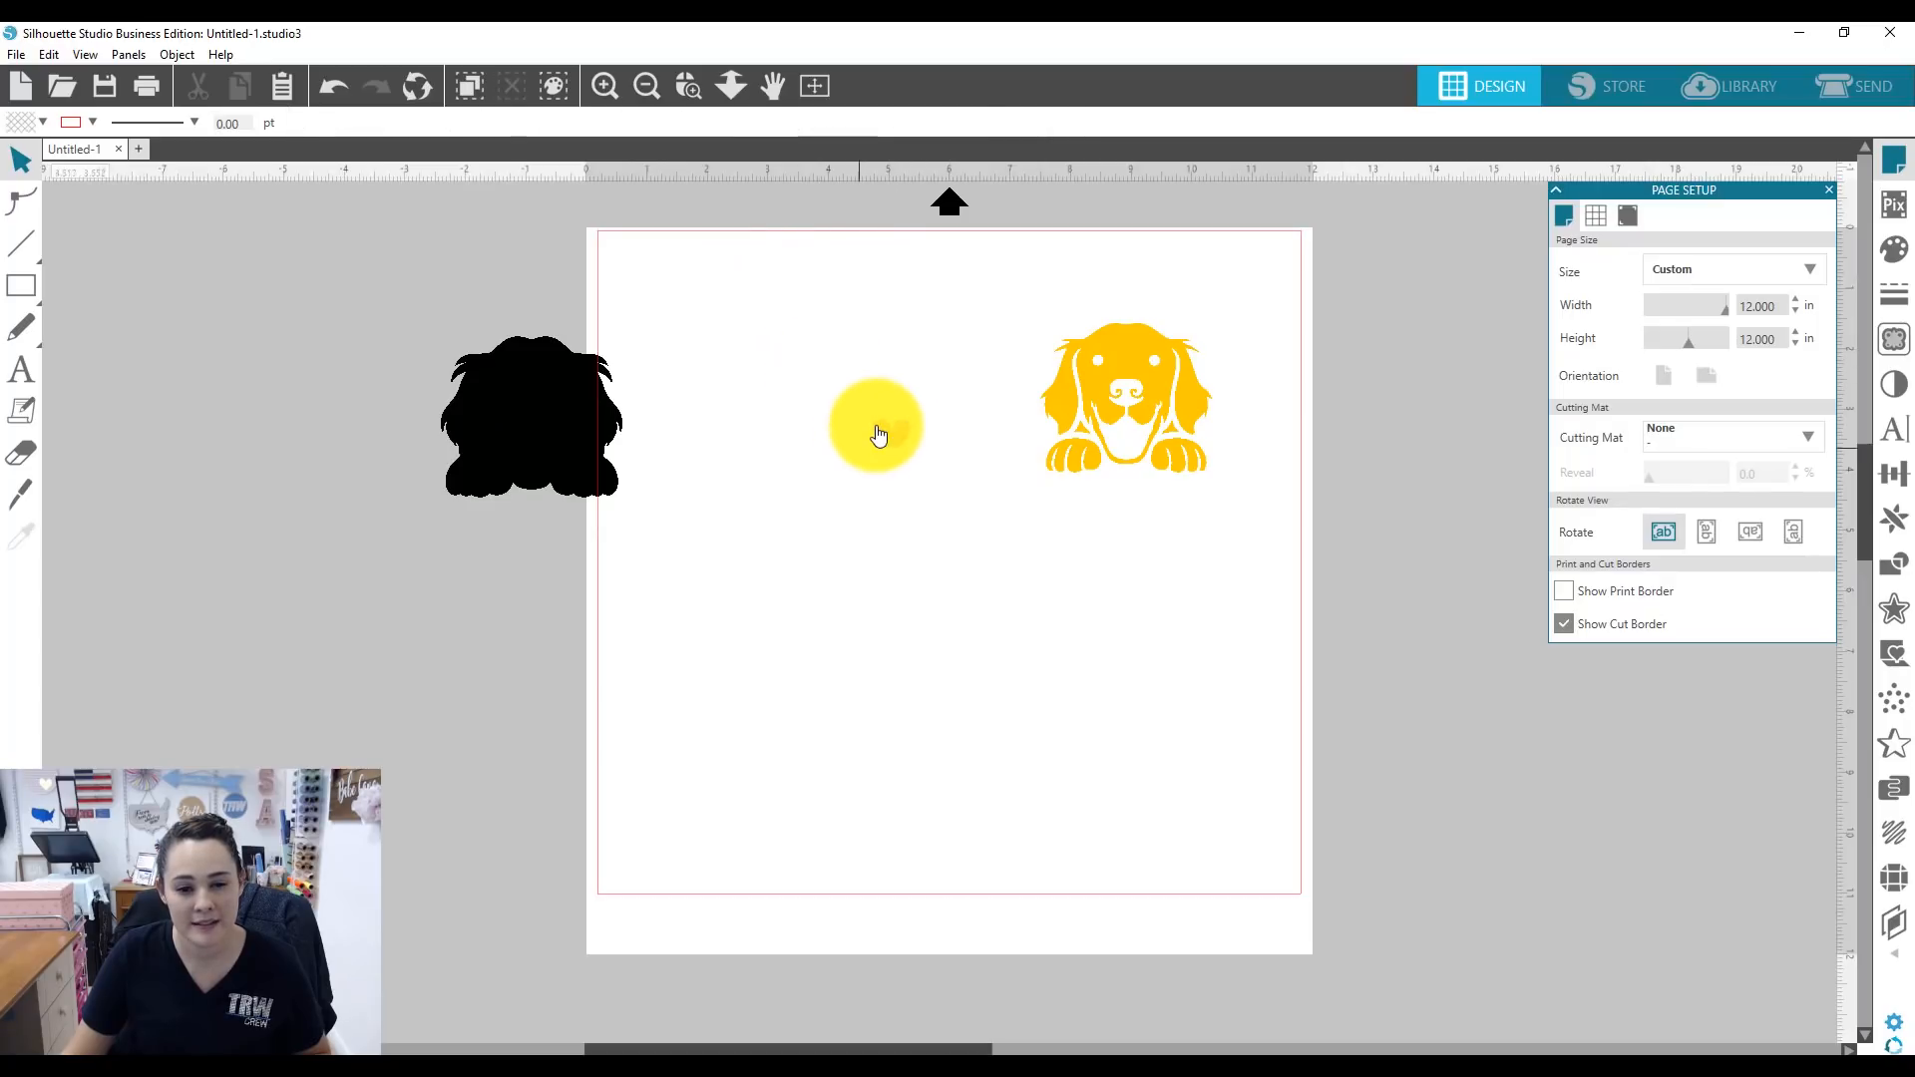
pyautogui.moveTo(1111, 439); pyautogui.dragTo(1059, 552)
# Release the compound path of the yellow dog layer so its head, paws and facial pieces are separate.
pyautogui.click(689, 85)
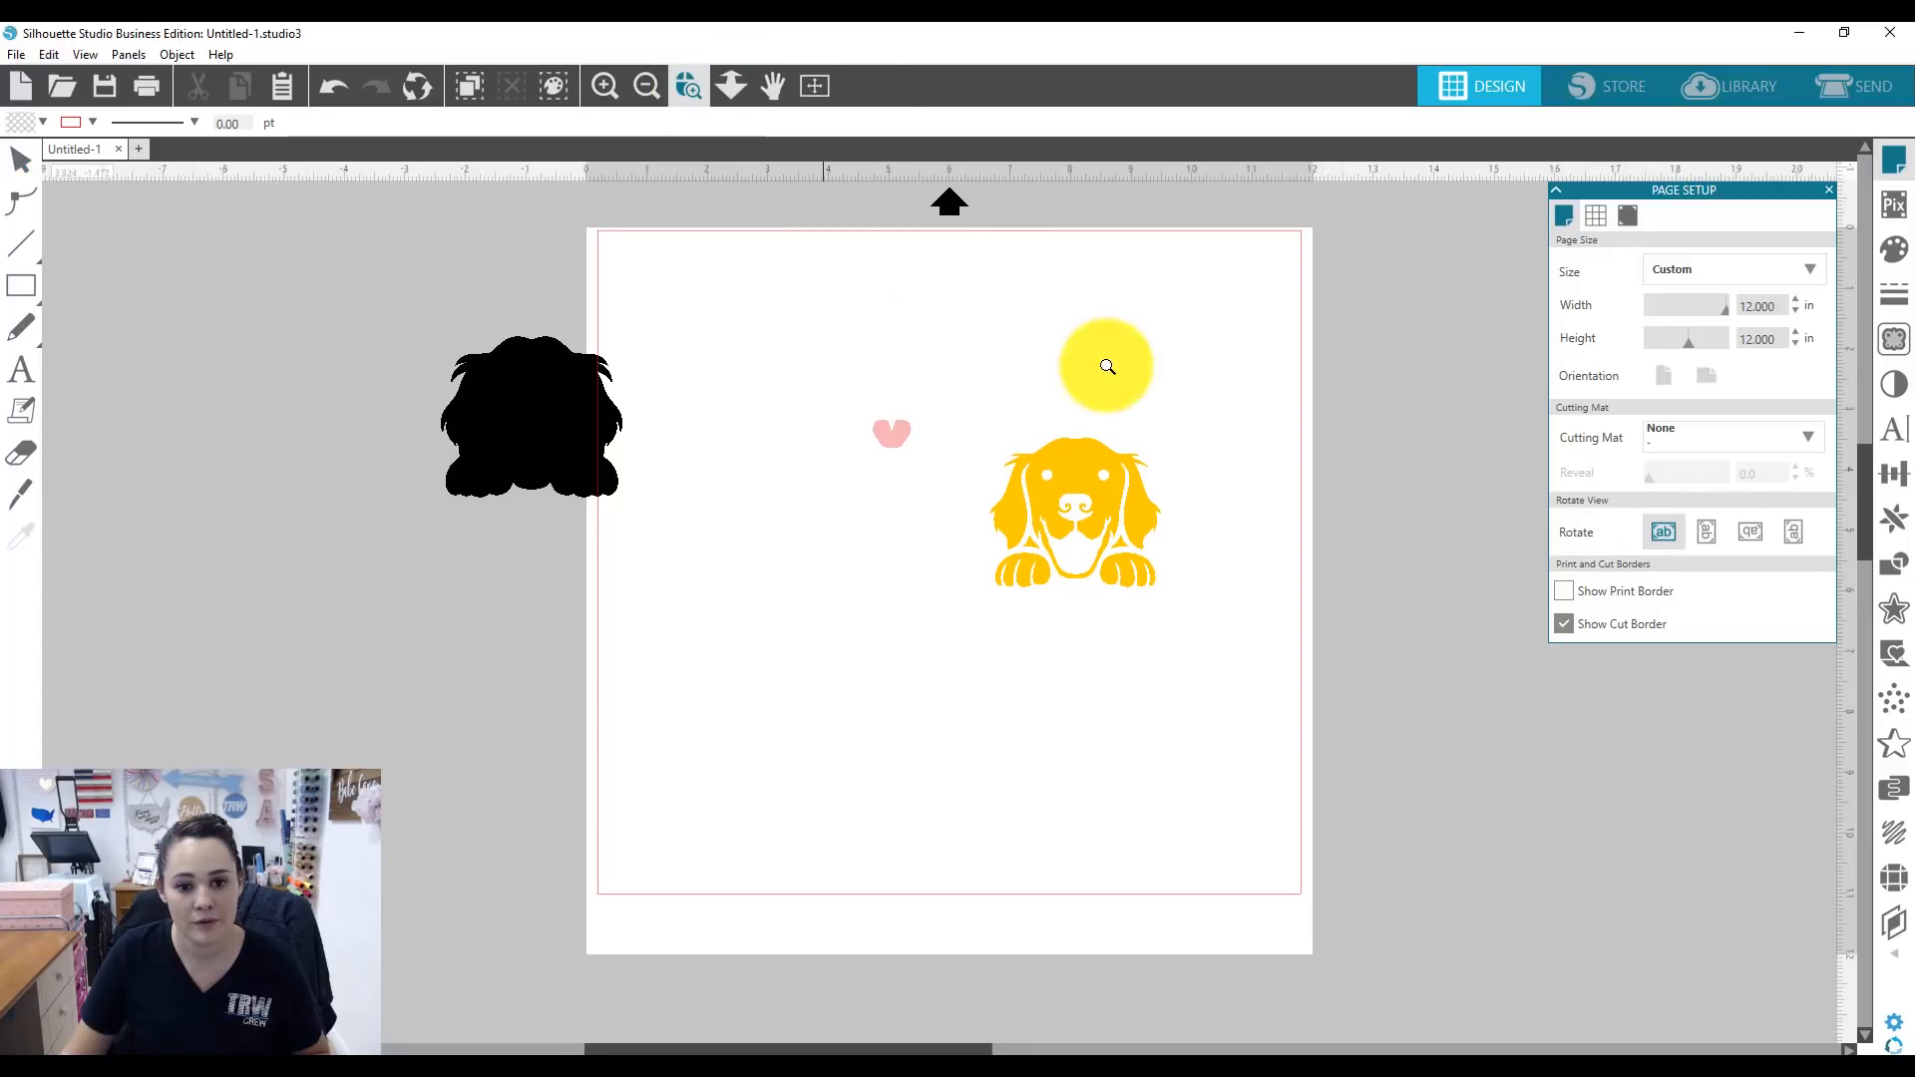
pyautogui.moveTo(995, 436); pyautogui.dragTo(1185, 632)
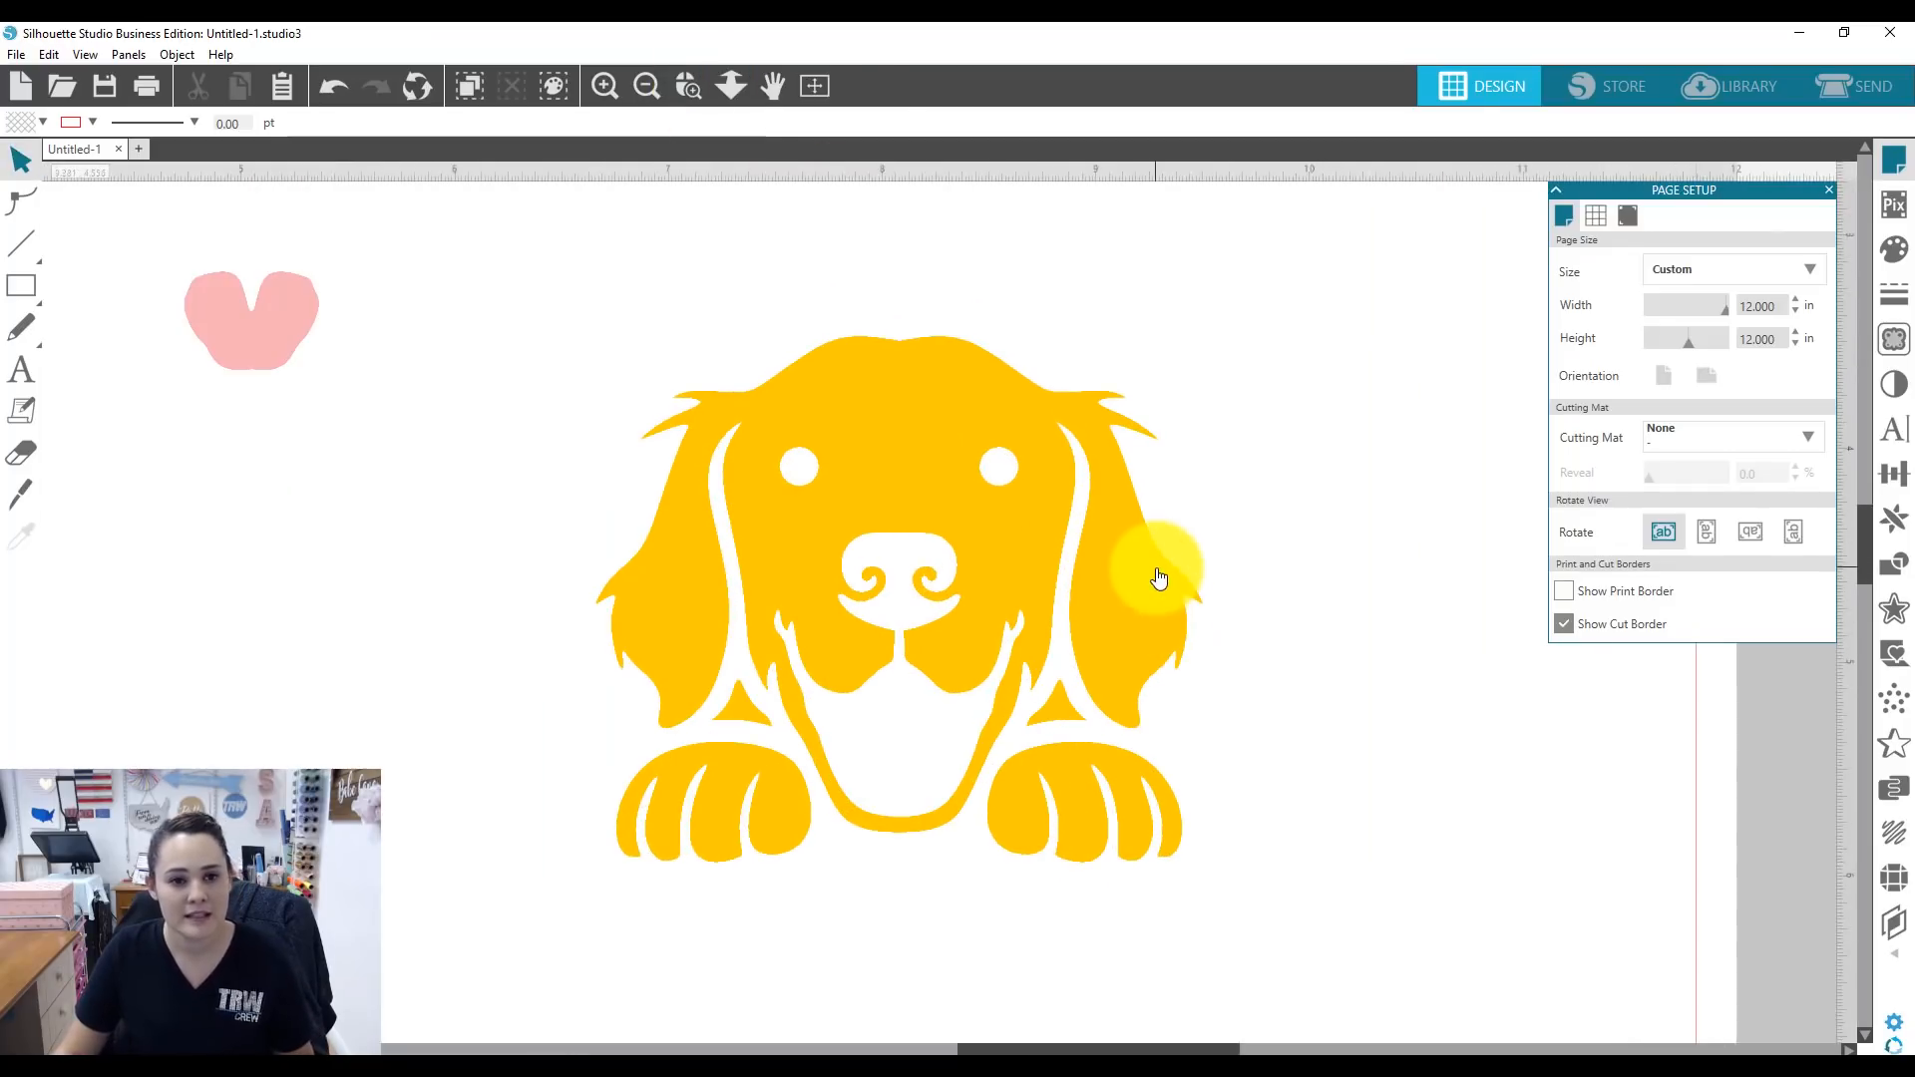
pyautogui.click(20, 160)
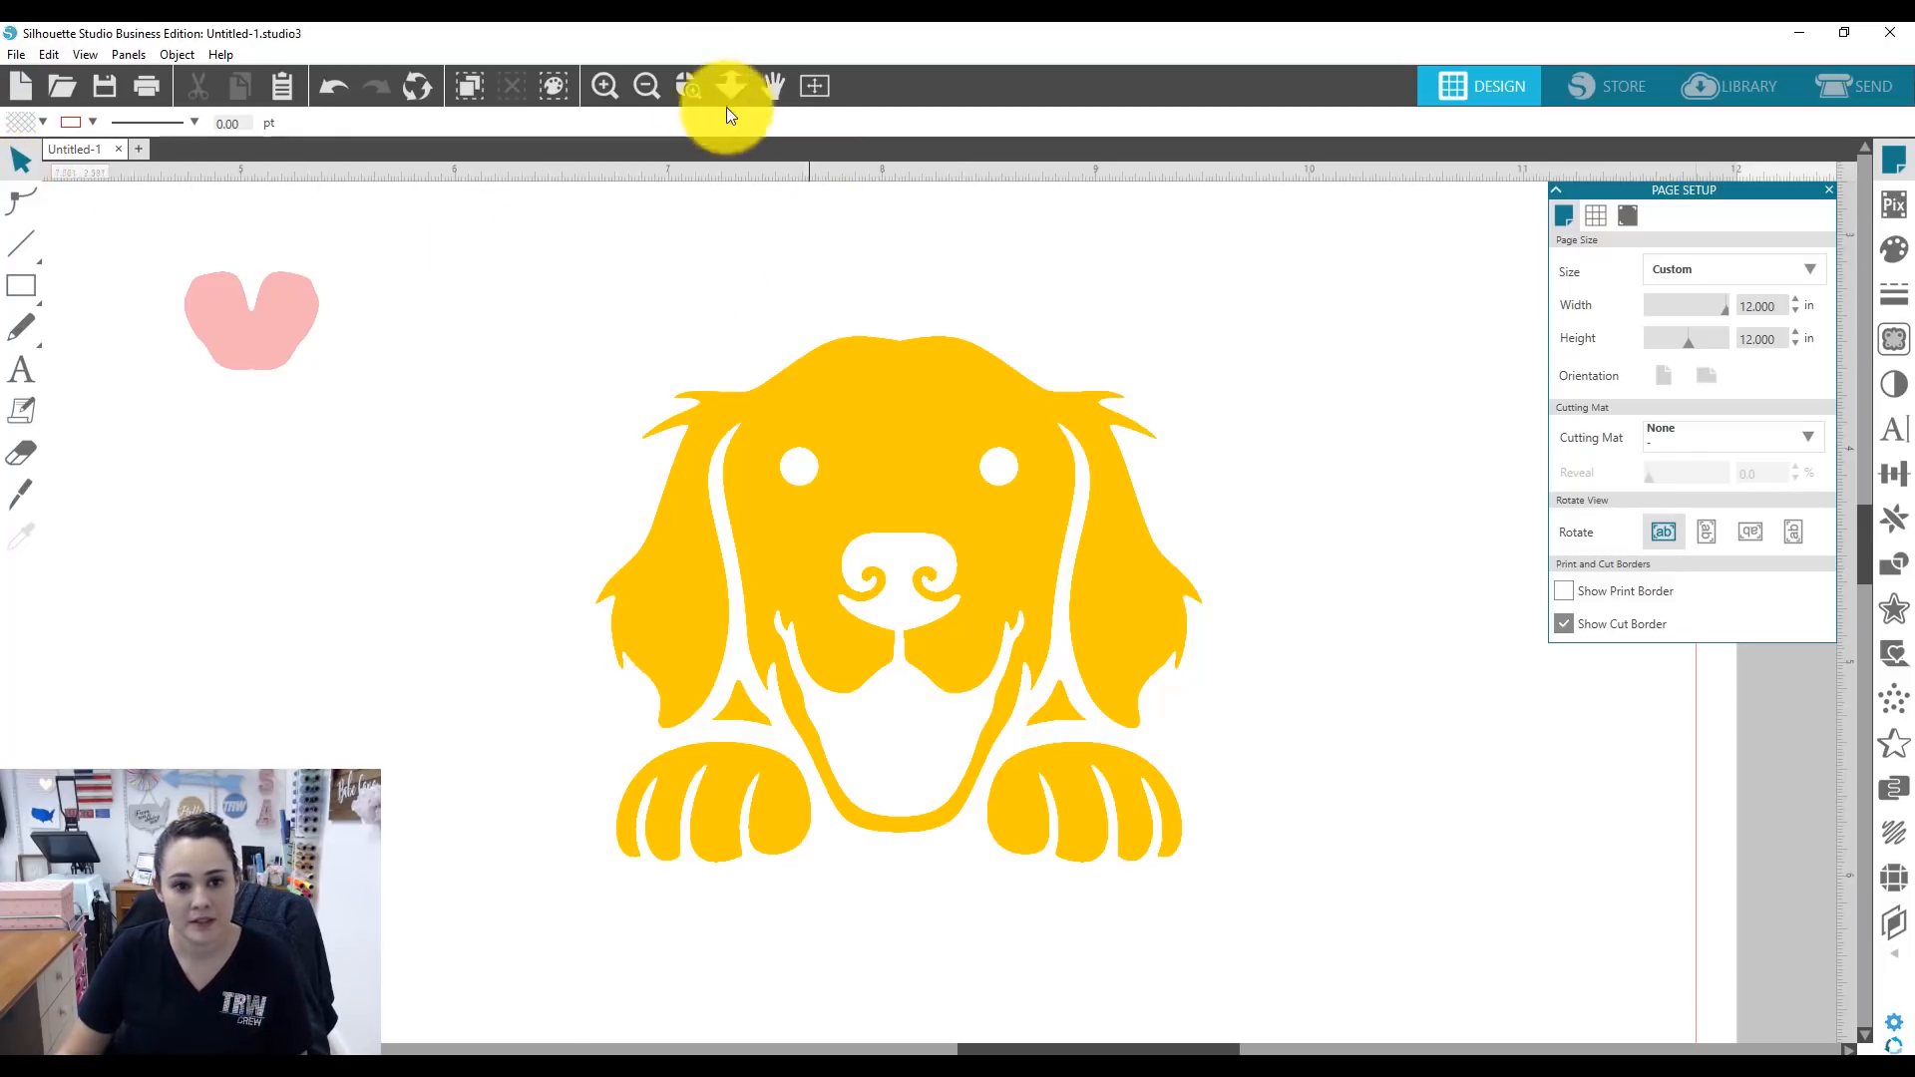
pyautogui.click(639, 84)
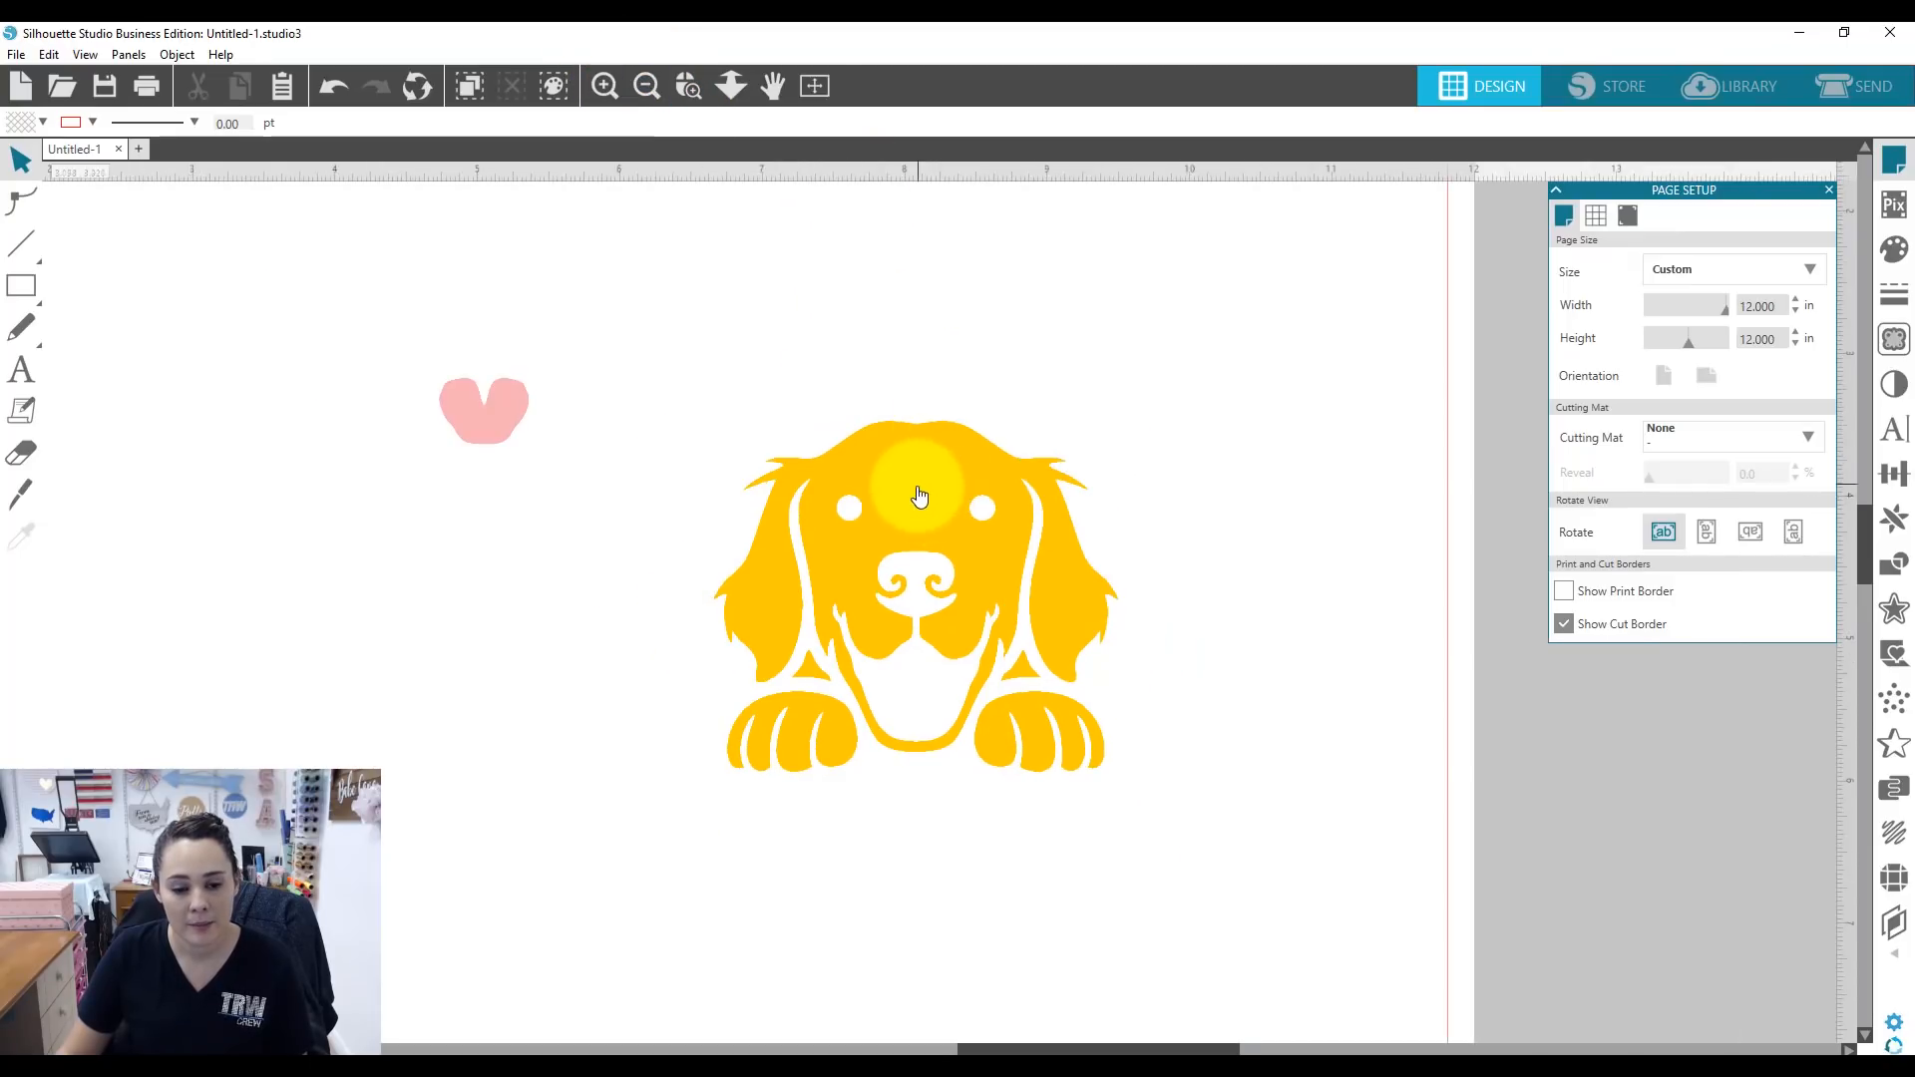
pyautogui.rightClick(917, 490)
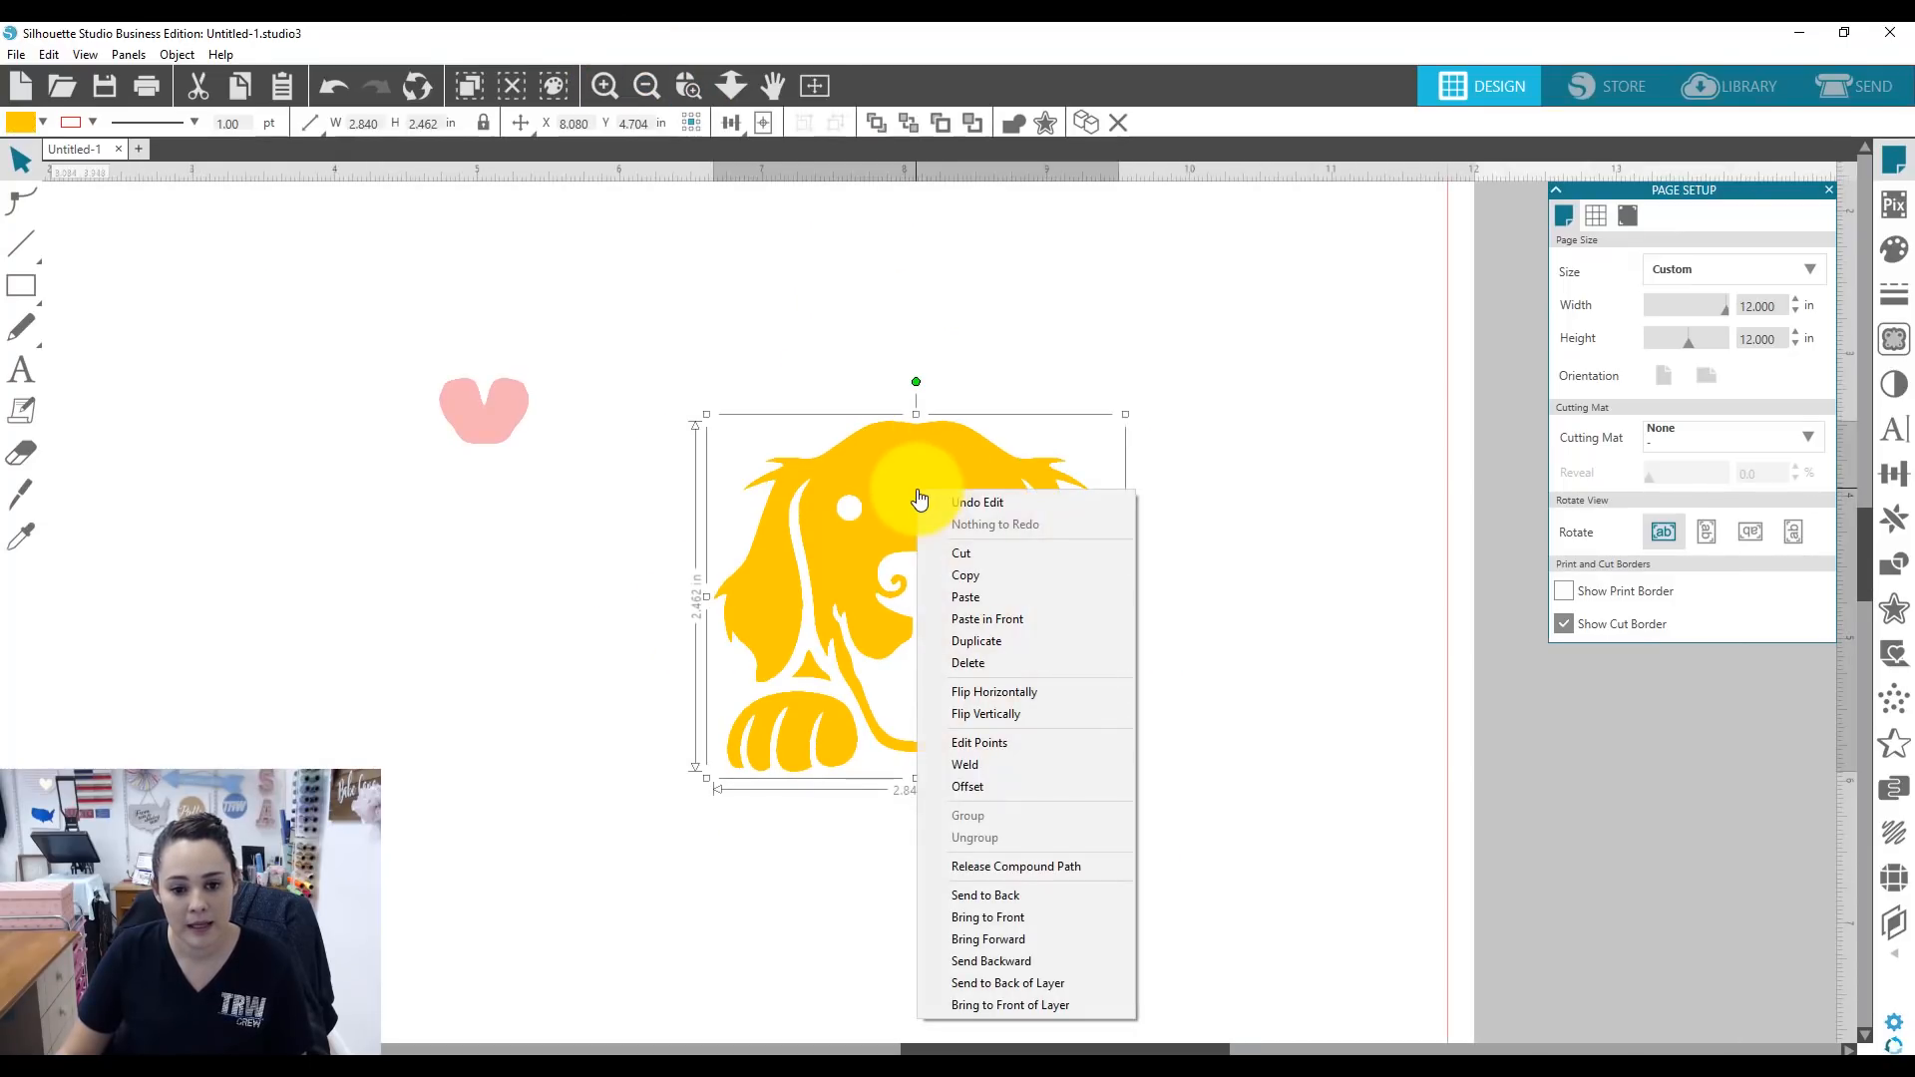
pyautogui.click(960, 864)
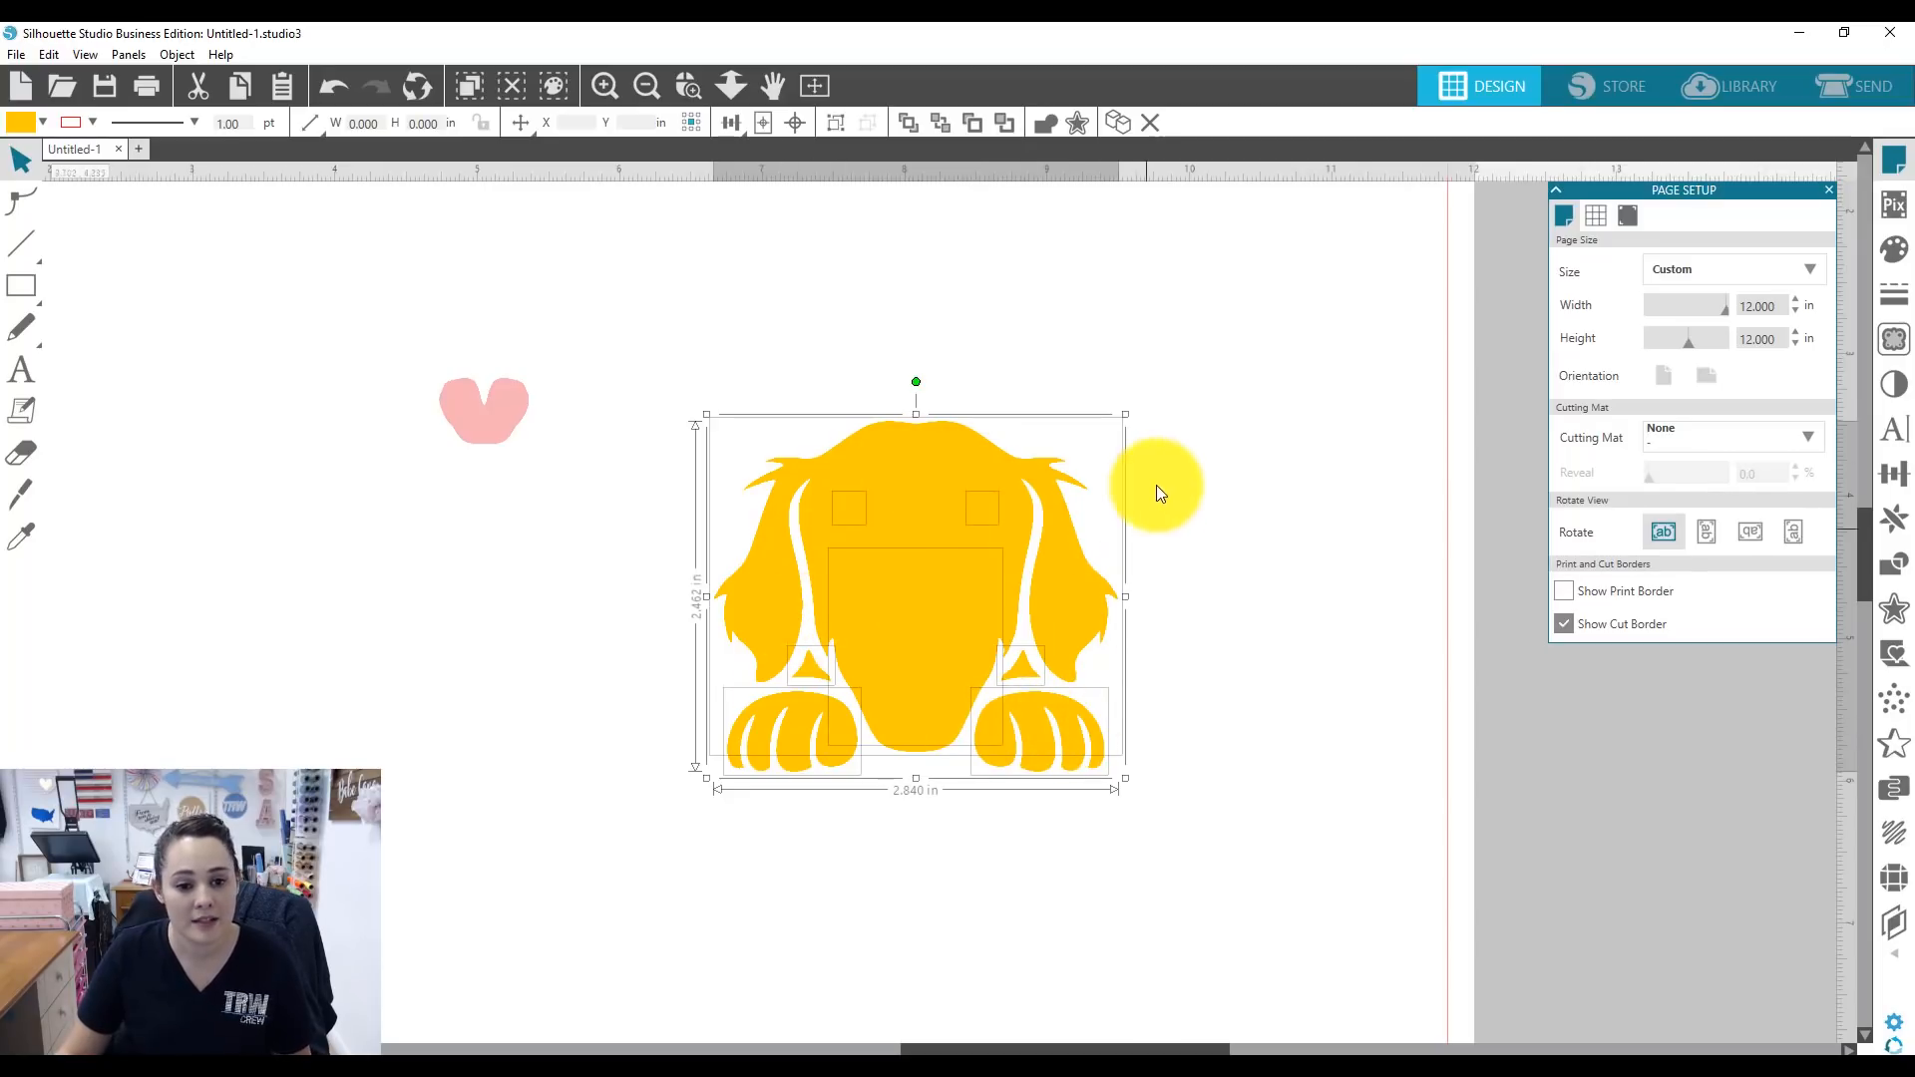
pyautogui.click(1192, 471)
# Make all the yellow head pieces, without the two paws, into one compound path.
pyautogui.moveTo(706, 333); pyautogui.dragTo(1185, 666)
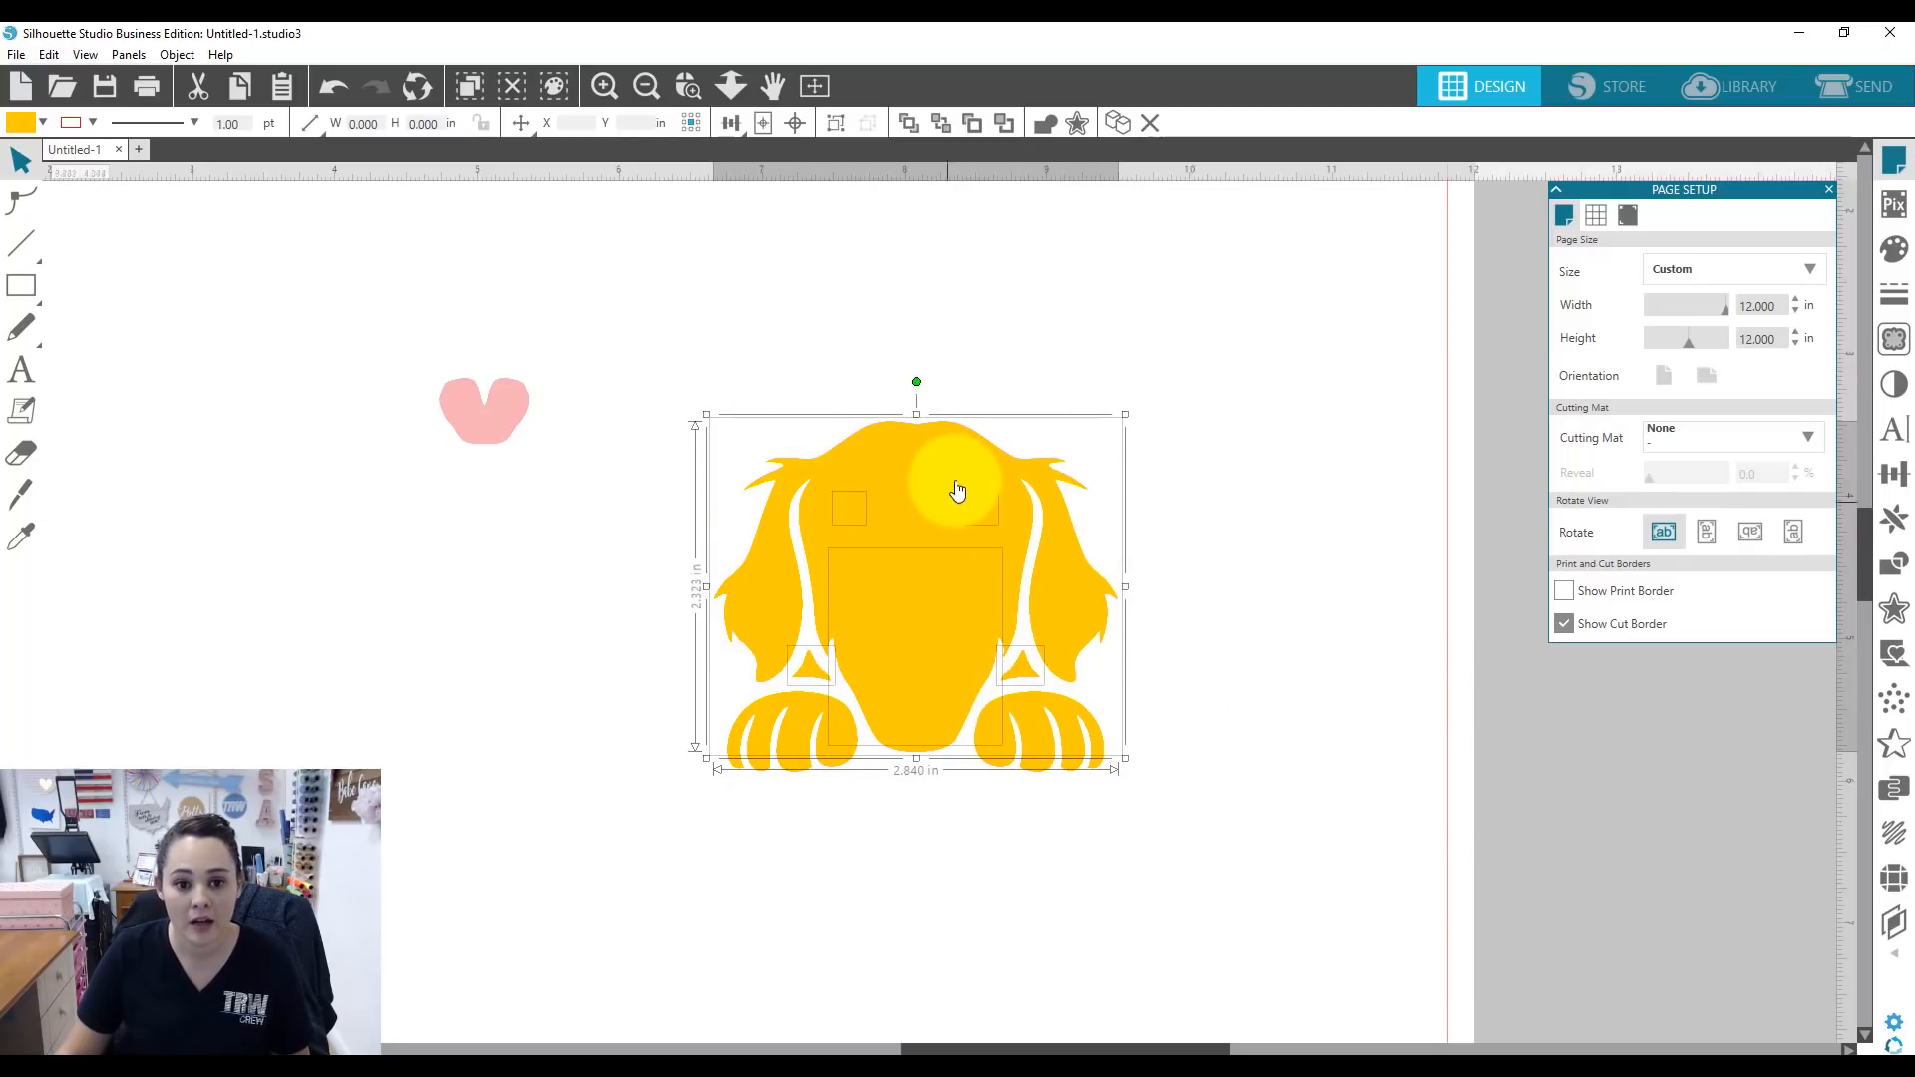
pyautogui.rightClick(935, 446)
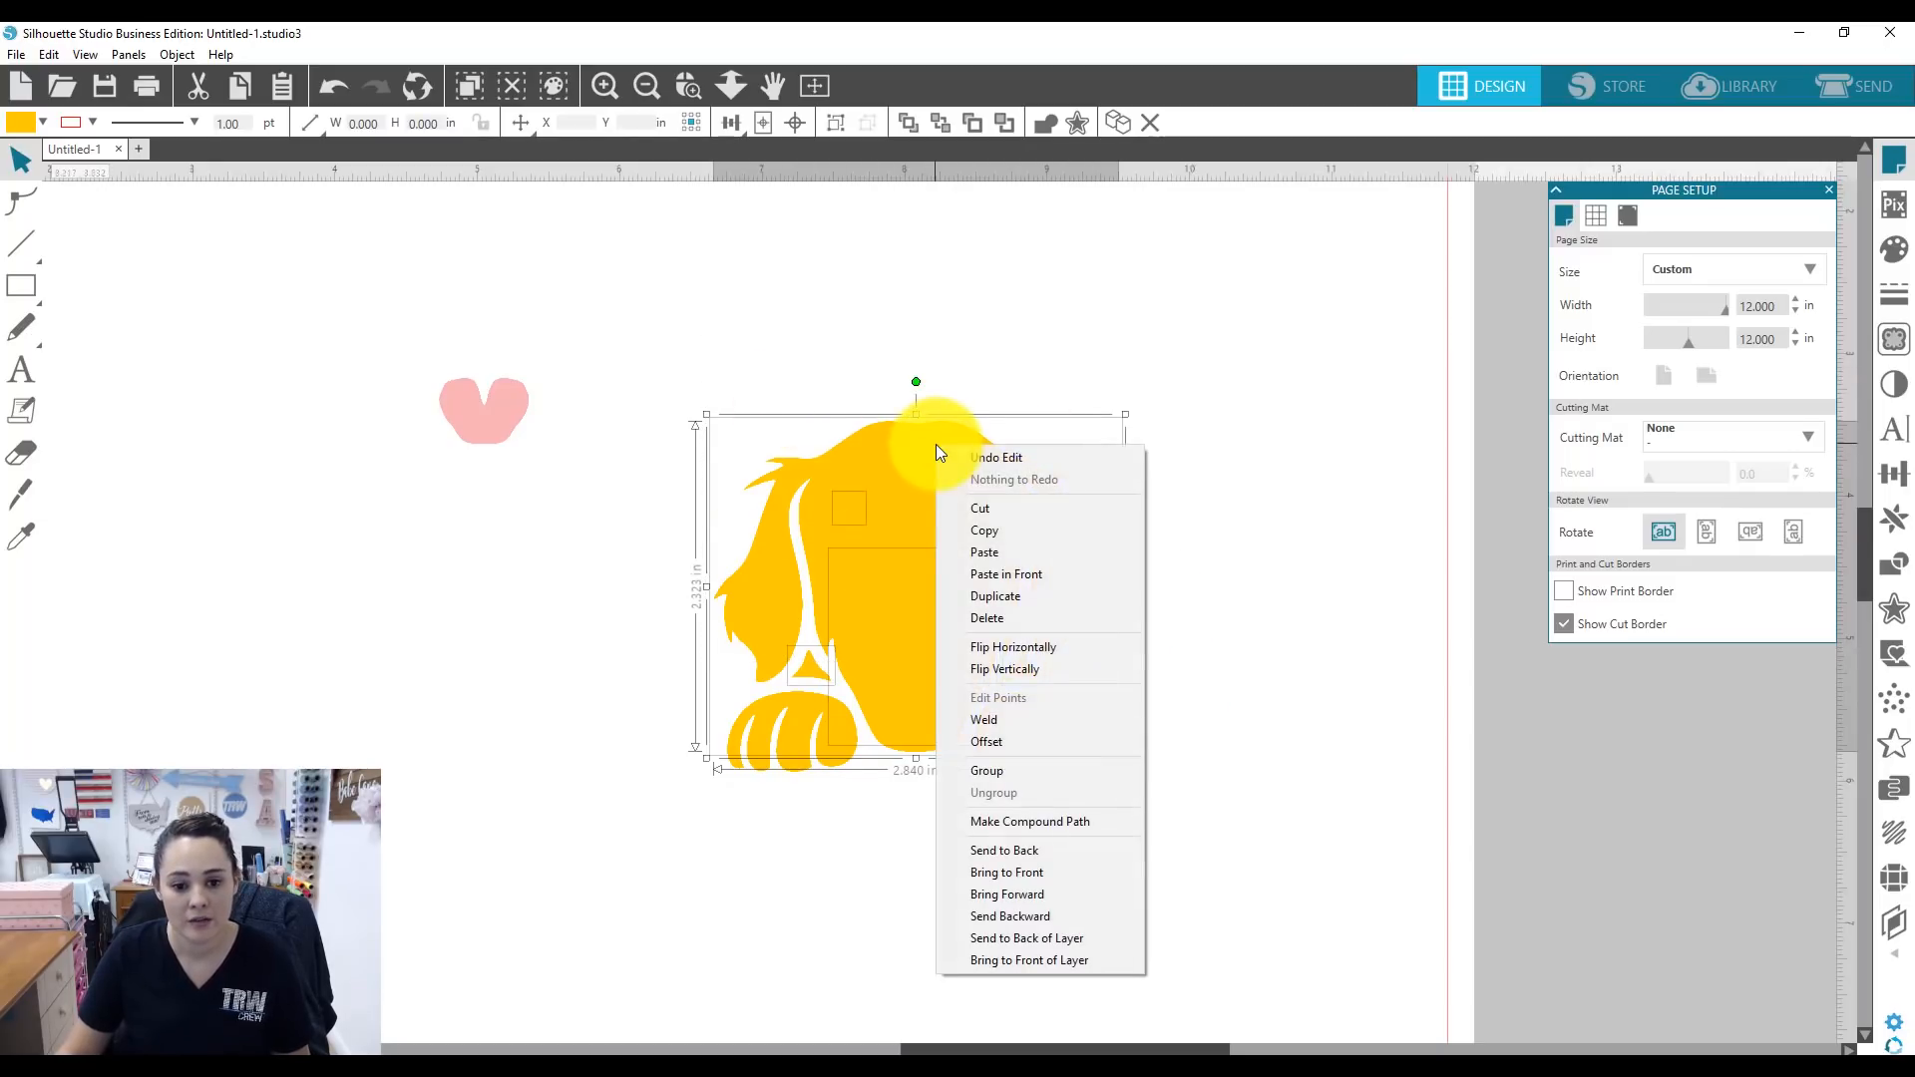
pyautogui.click(1031, 821)
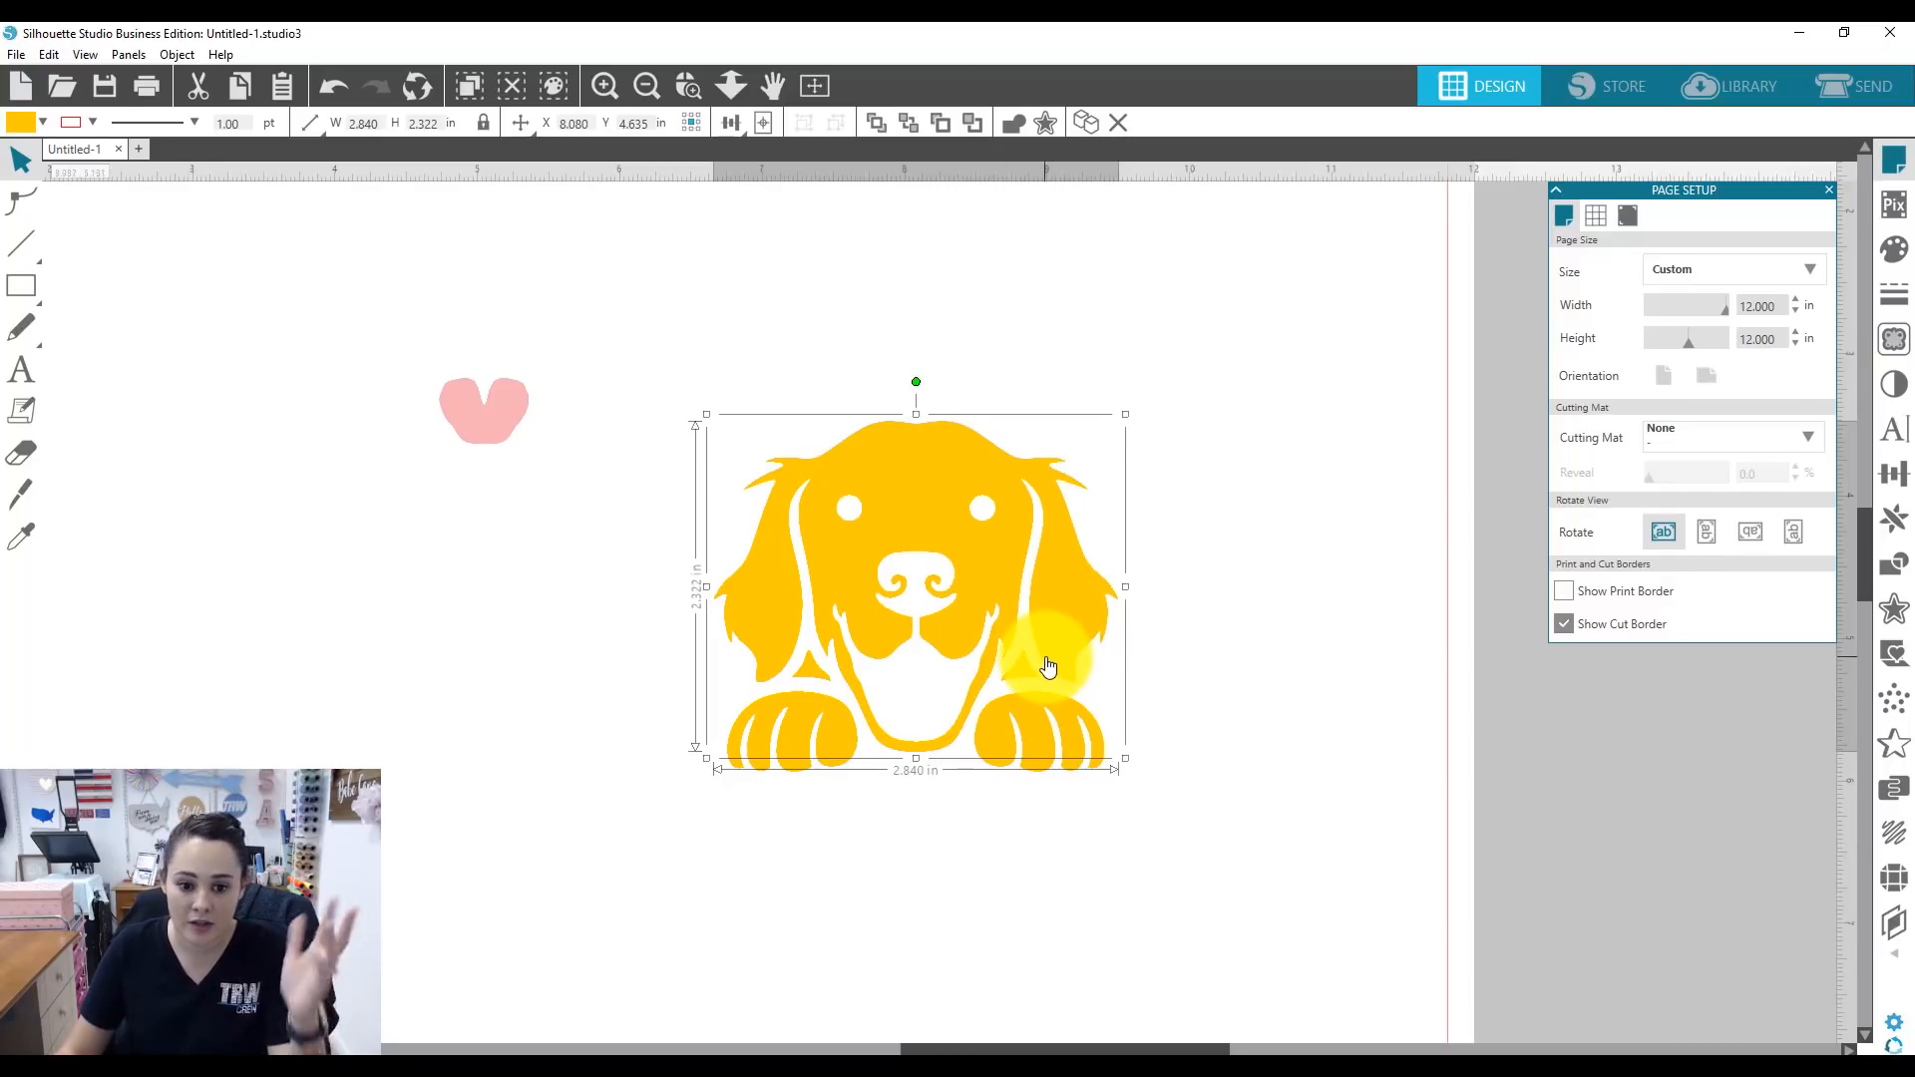
pyautogui.click(1217, 863)
# Combine the two yellow paws into one compound path.
pyautogui.moveTo(1039, 774)
pyautogui.mouseDown()
pyautogui.moveTo(1037, 826)
pyautogui.moveTo(1028, 748)
pyautogui.mouseUp()
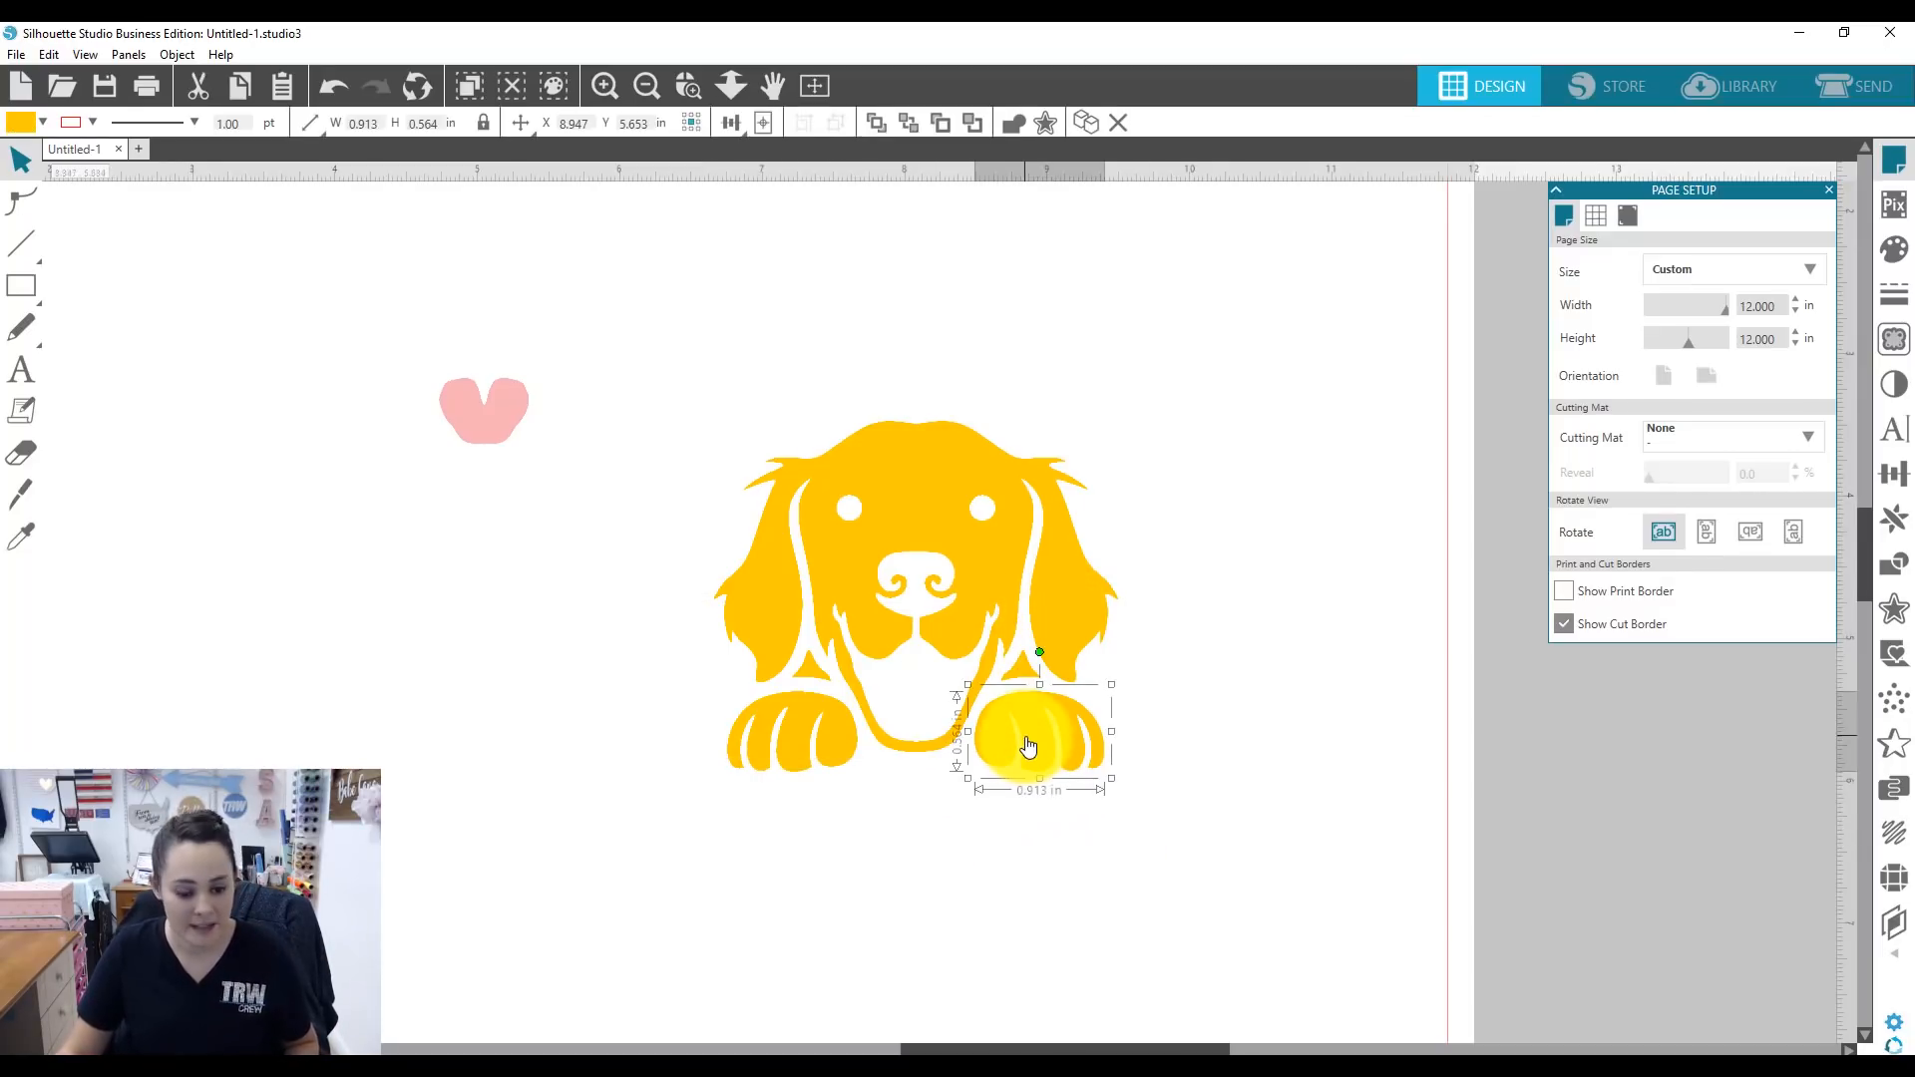
pyautogui.keyDown('shift'); pyautogui.click(799, 733); pyautogui.keyUp('shift')
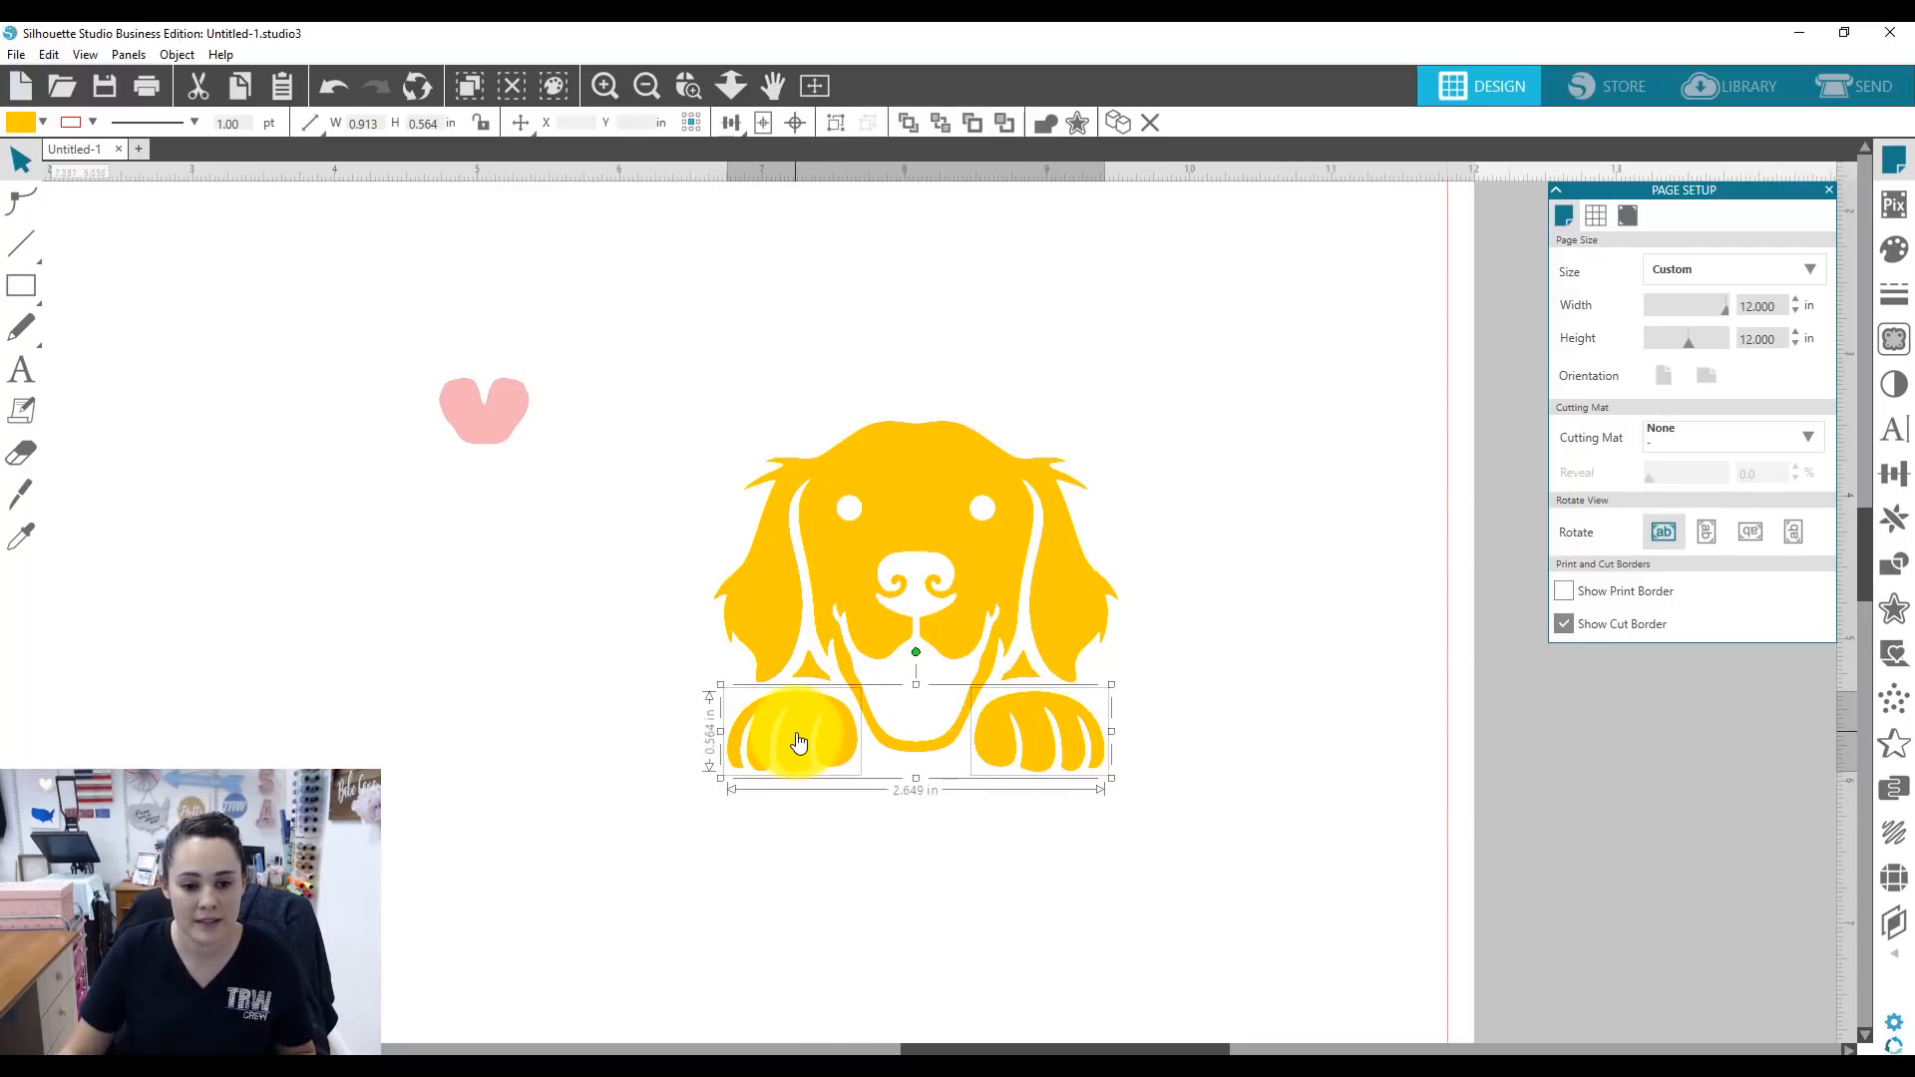
pyautogui.rightClick(799, 733)
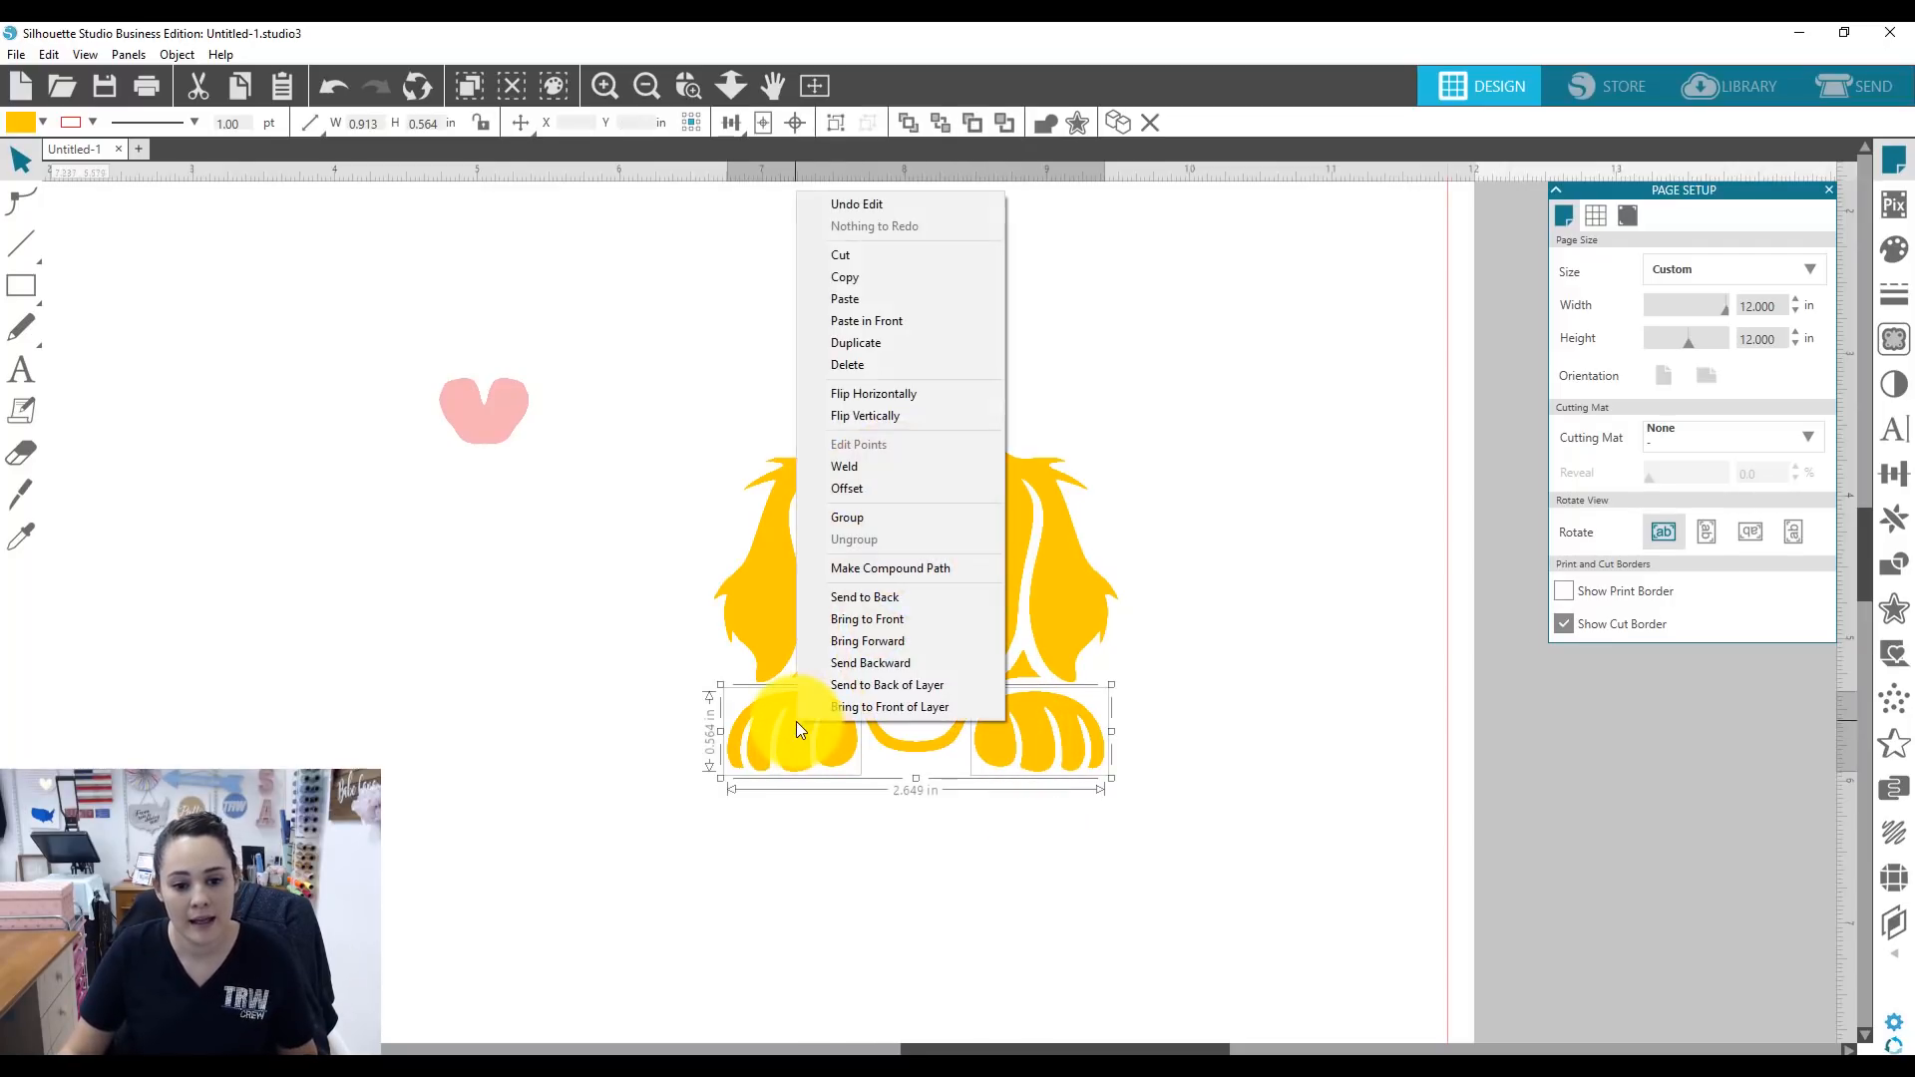
pyautogui.click(848, 569)
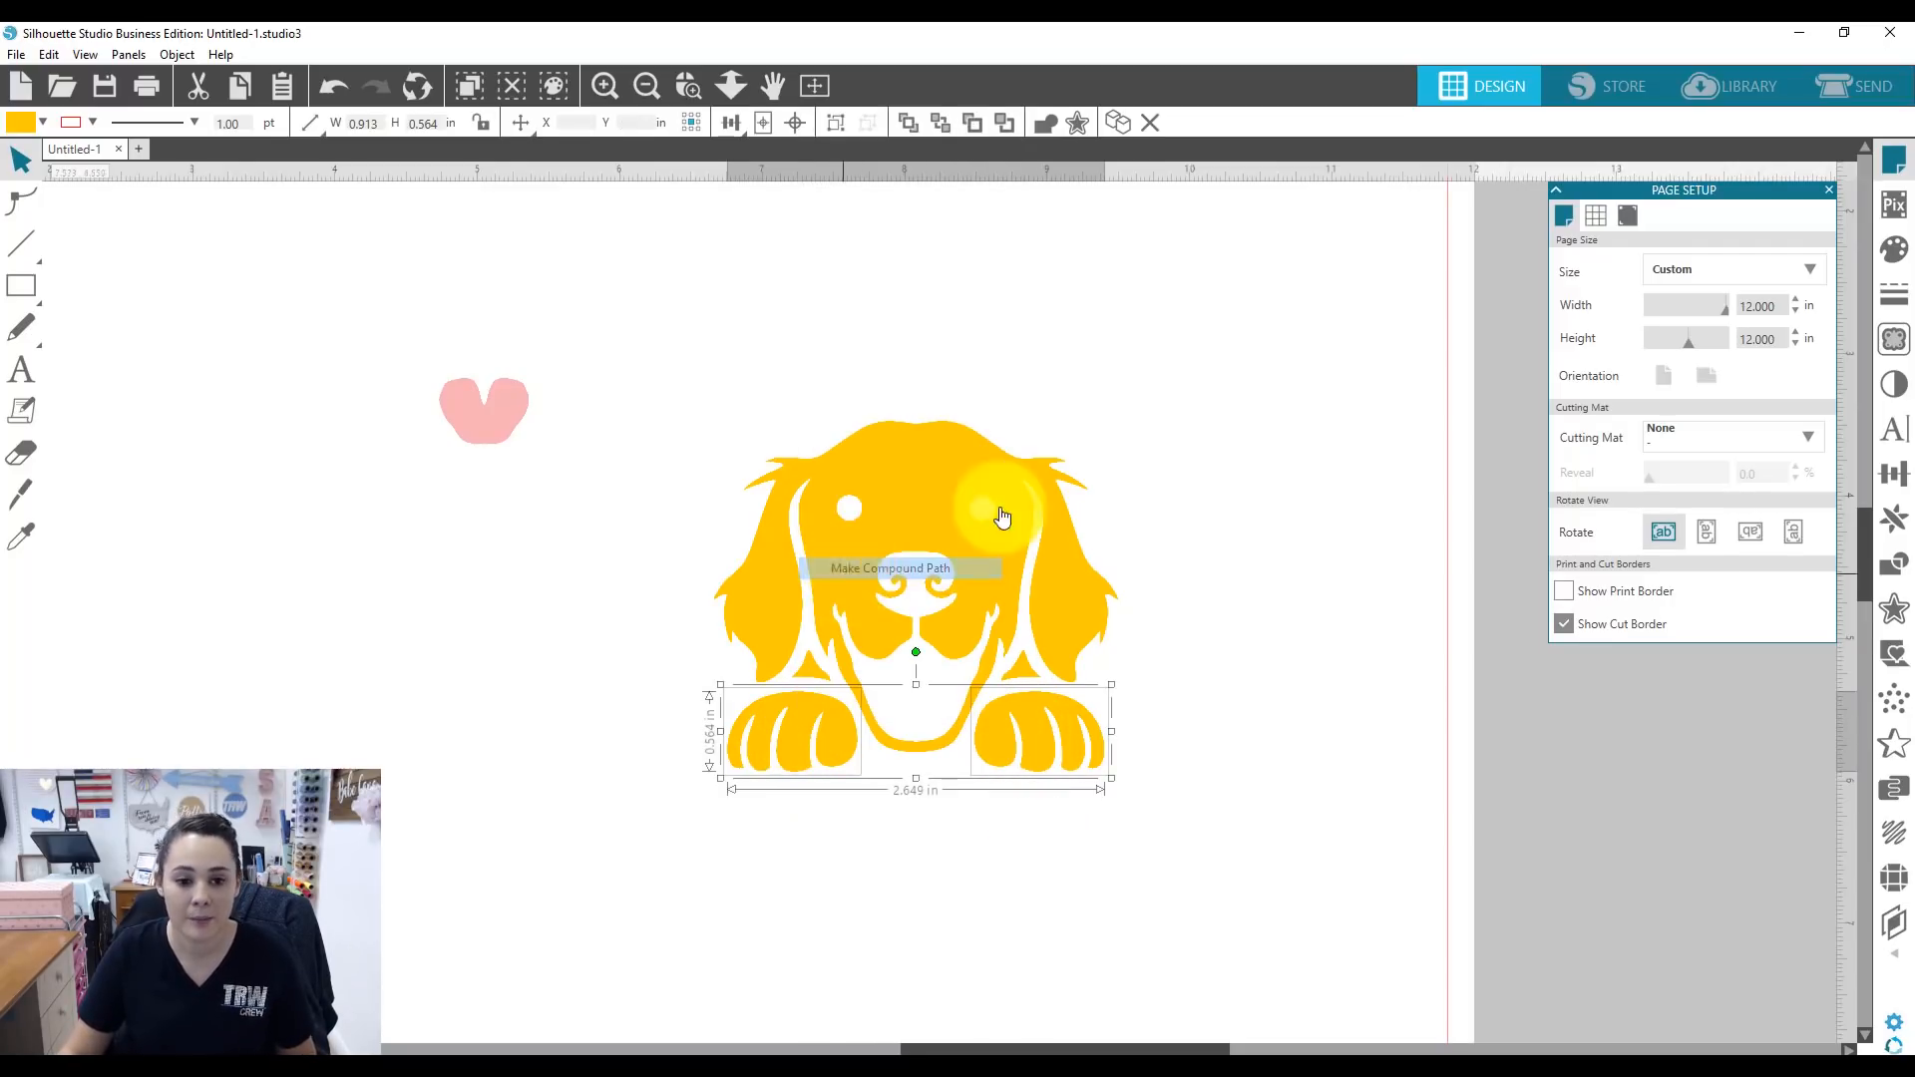
# Move the yellow head upward to leave a gap above the paws.
pyautogui.click(1110, 534)
pyautogui.moveTo(1007, 558); pyautogui.dragTo(1004, 457)
pyautogui.click(1230, 577)
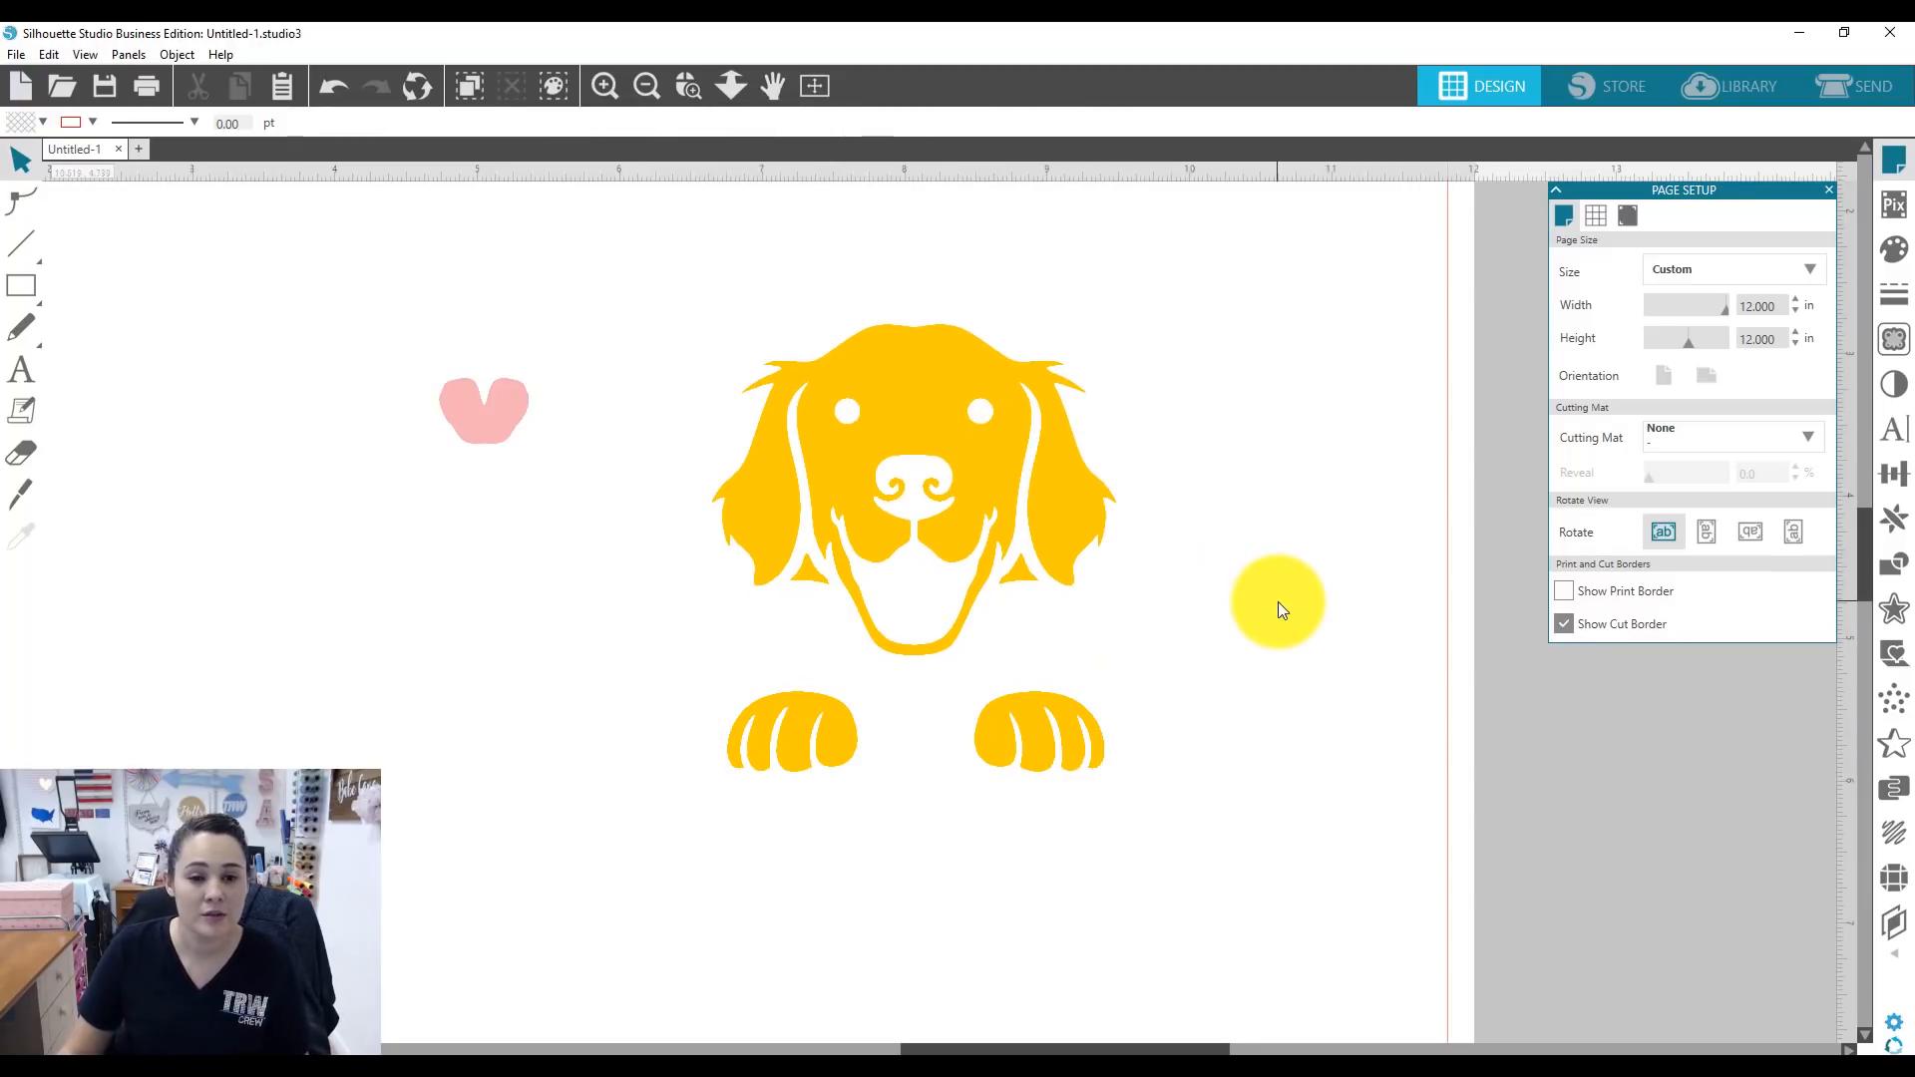
# Start an outward offset around the yellow head and paws with a distance of 0.1 in.
pyautogui.moveTo(786, 270); pyautogui.dragTo(1131, 800)
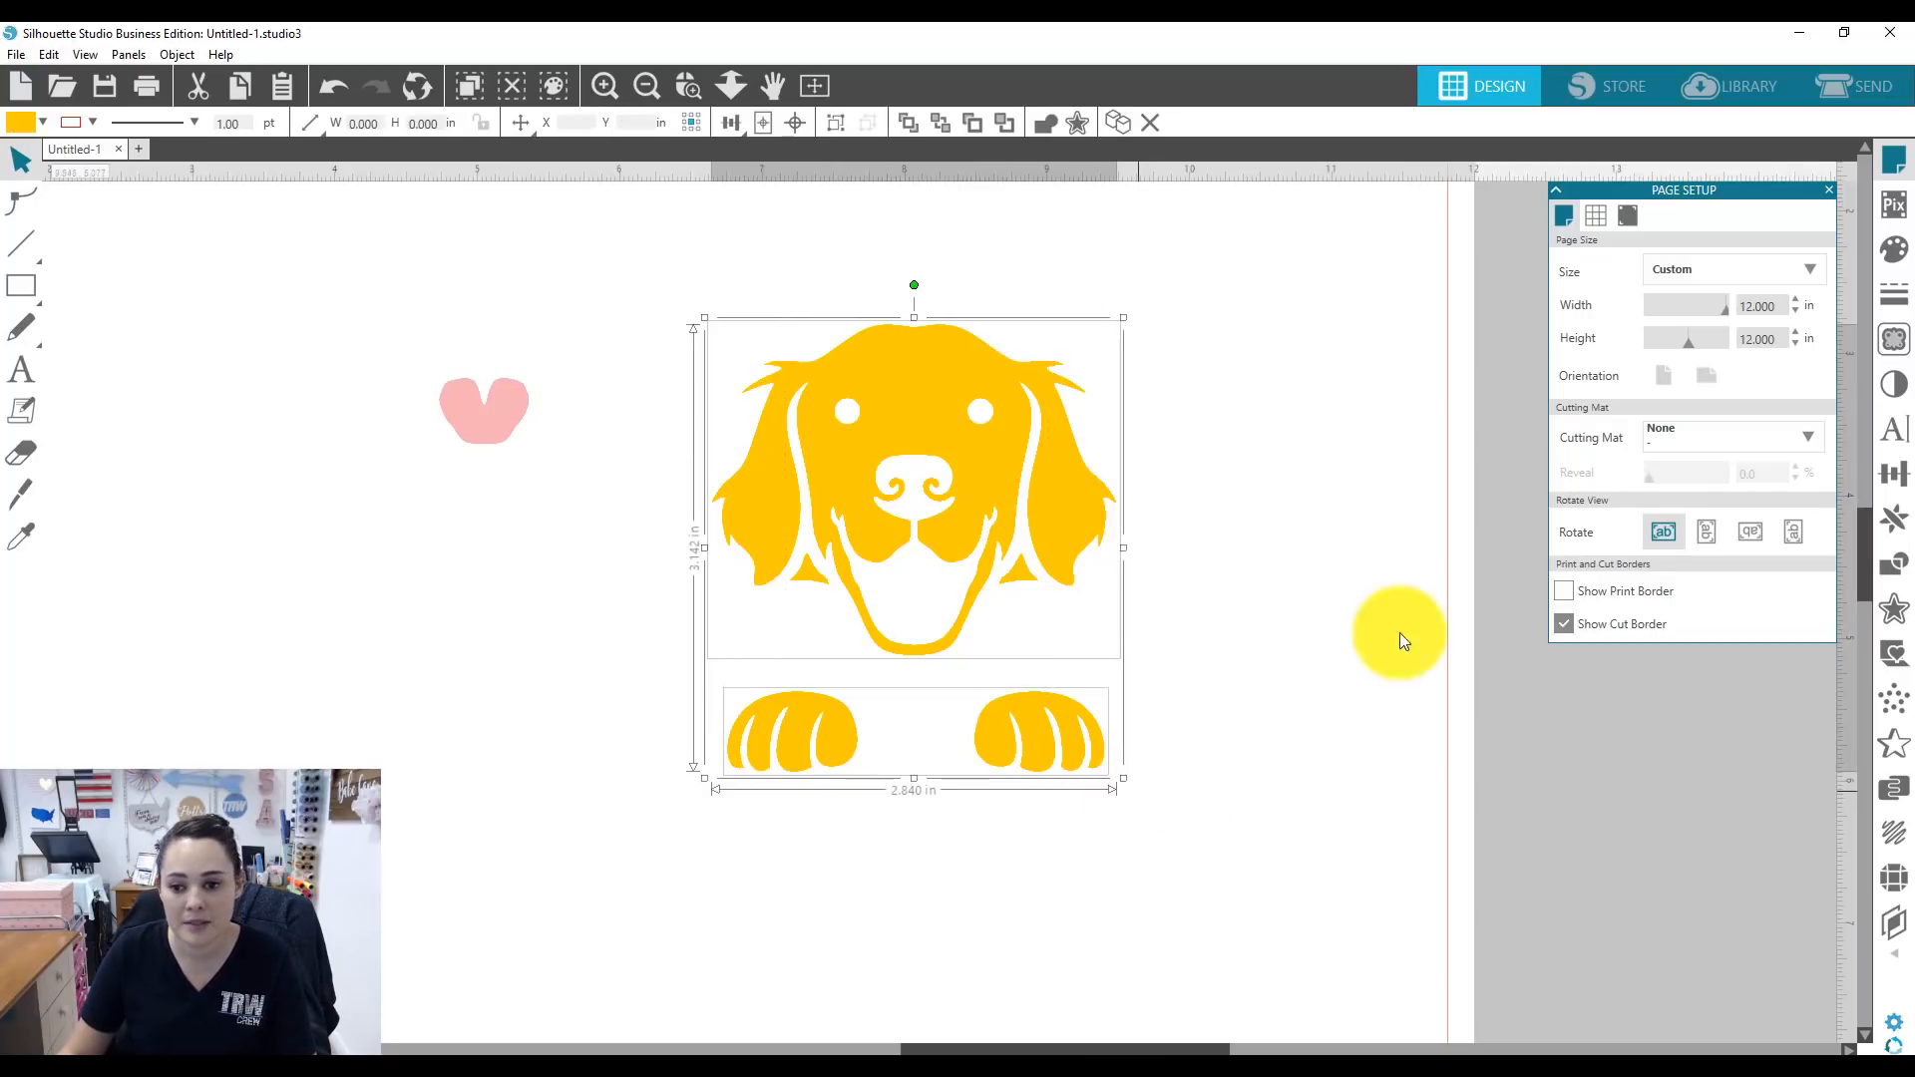
pyautogui.click(1885, 618)
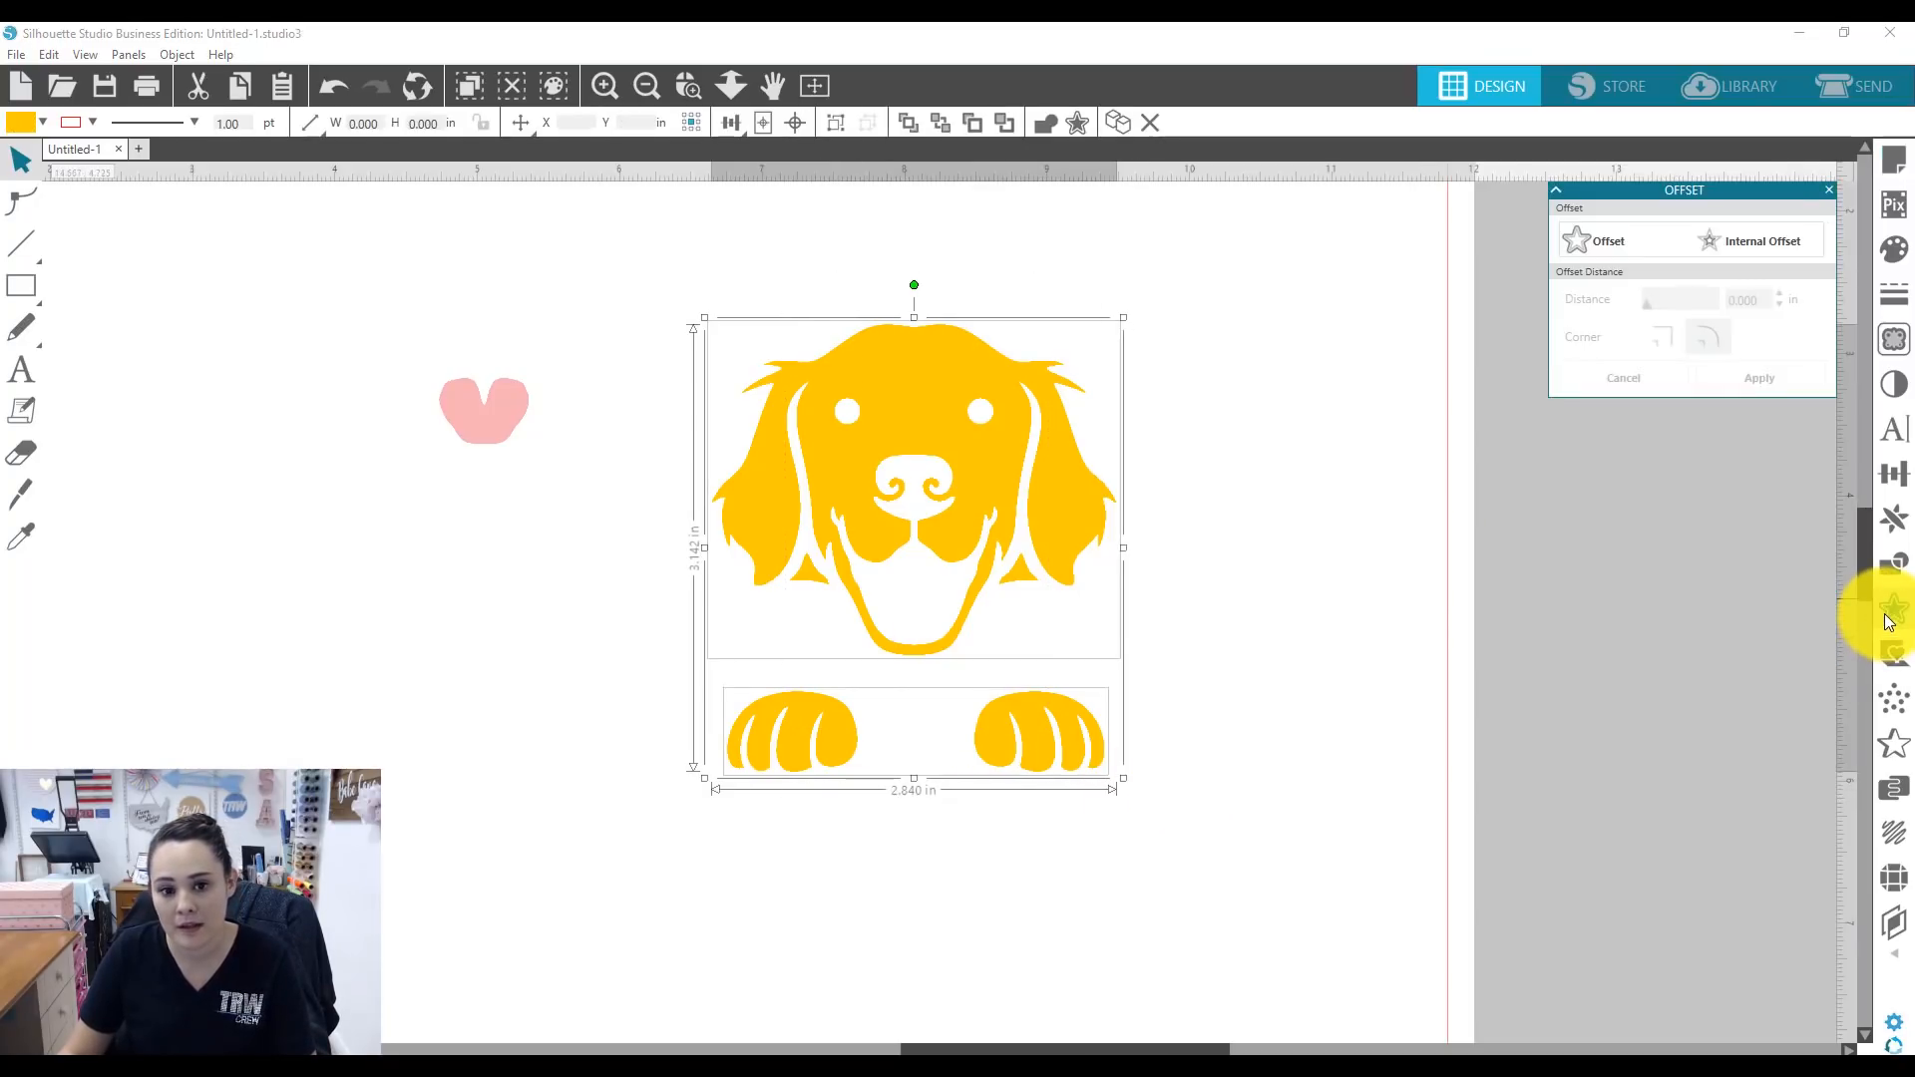
pyautogui.click(1606, 241)
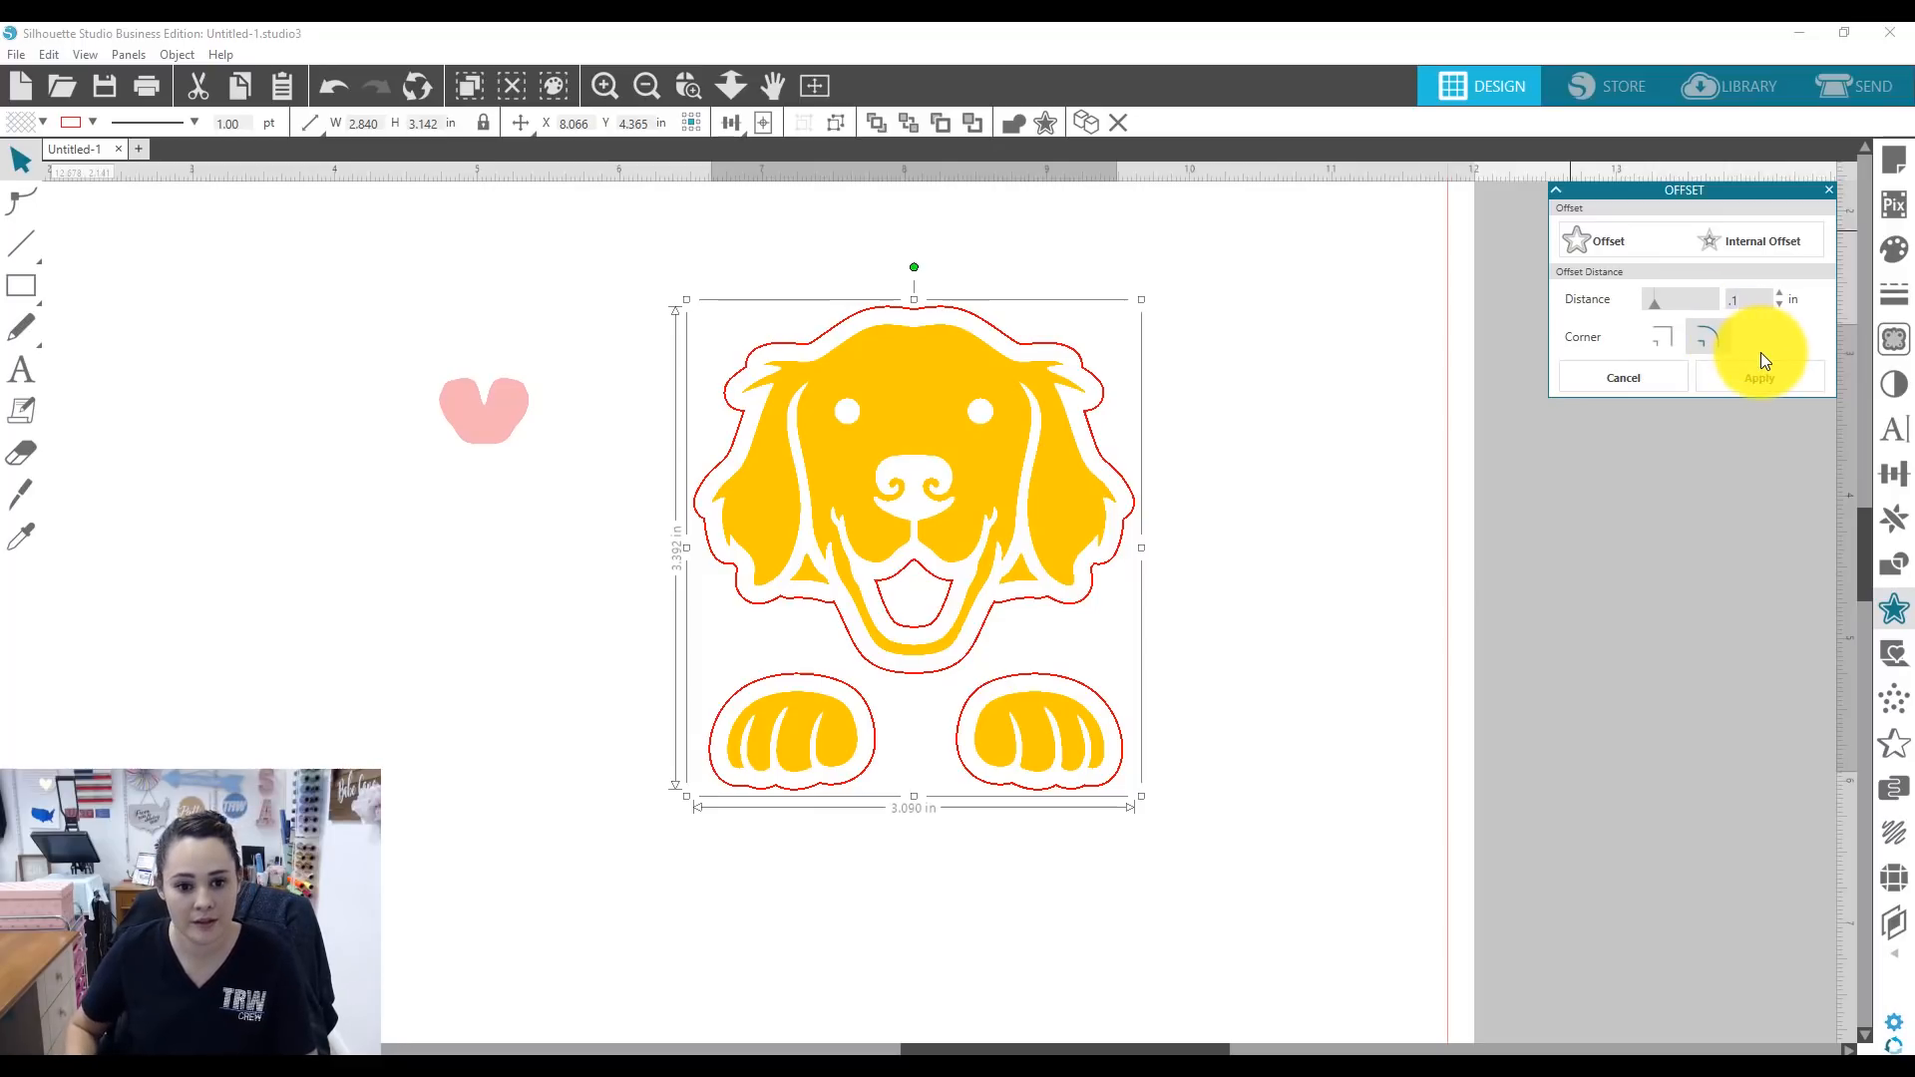
pyautogui.press('Return')
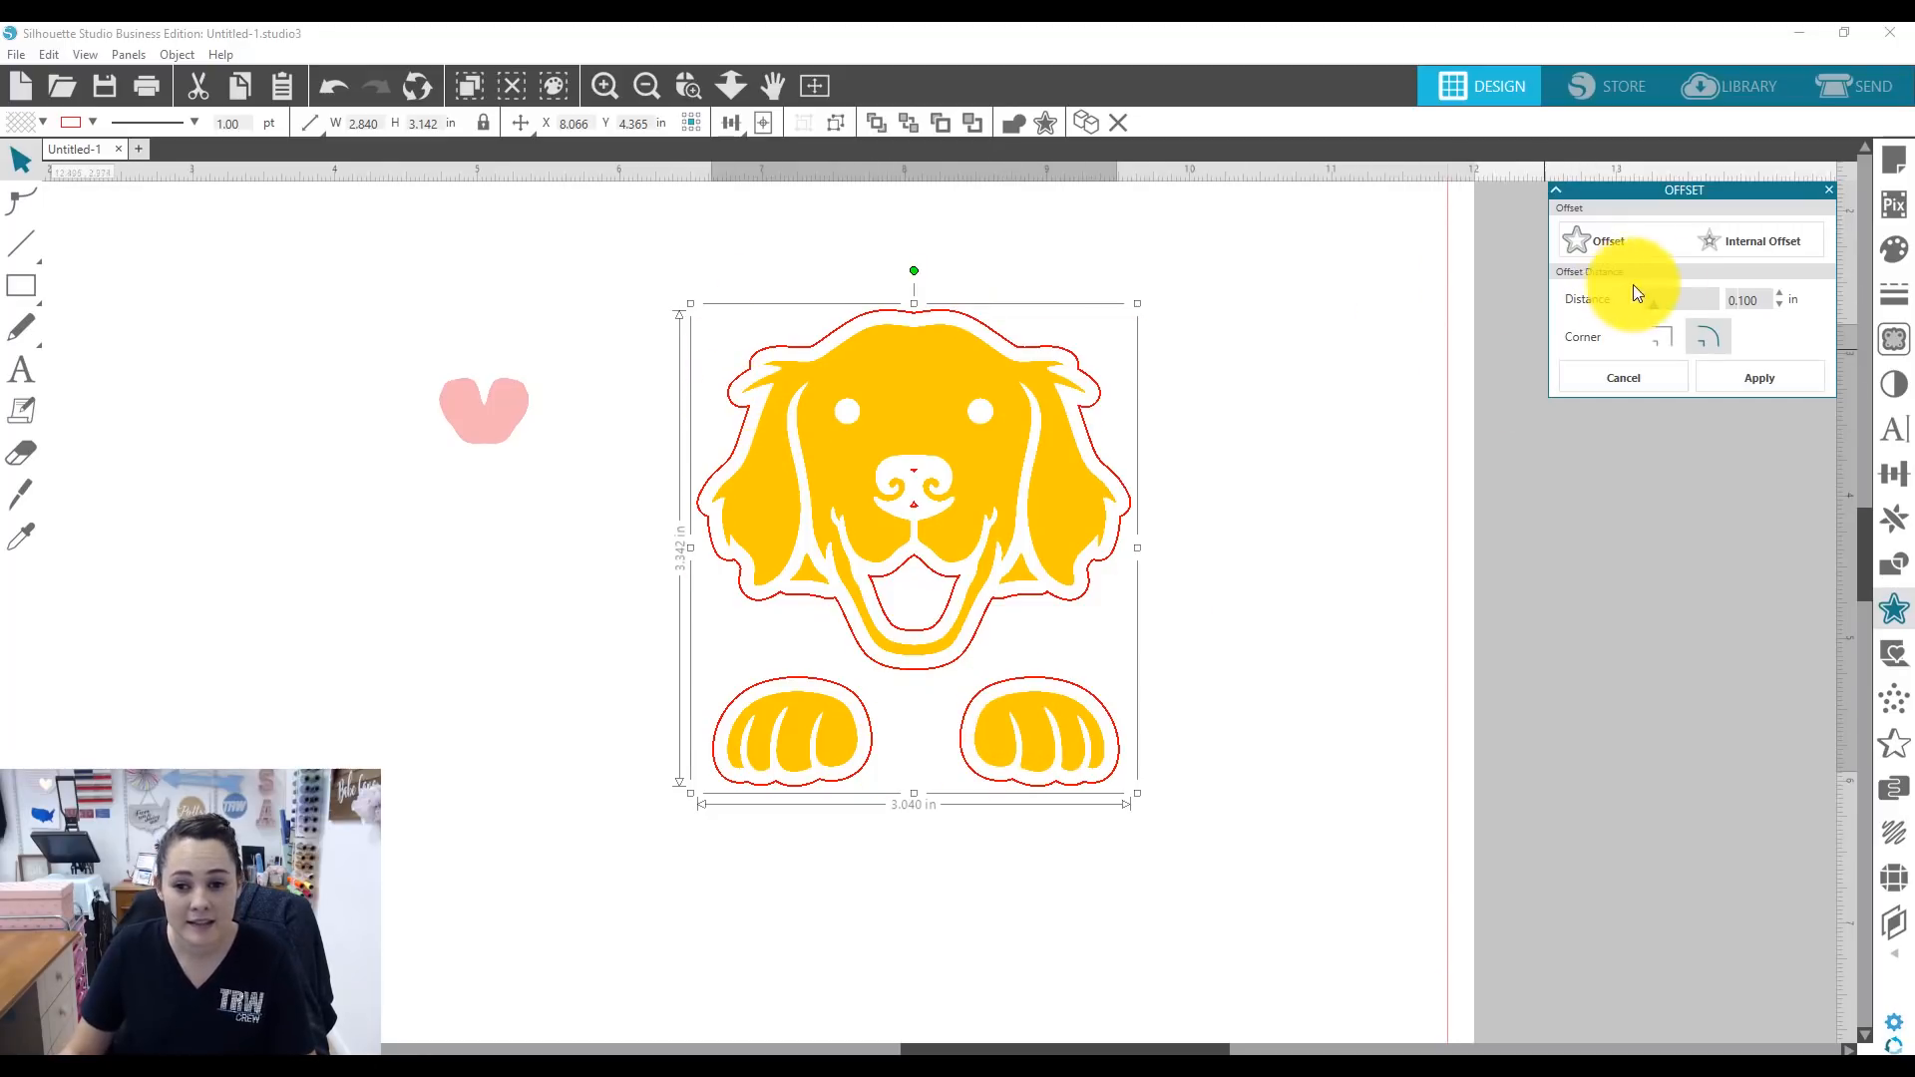
# Try an offset distance of 0.09 in around the head and paws.
pyautogui.moveTo(1768, 299); pyautogui.dragTo(1690, 293)
pyautogui.write('.09')
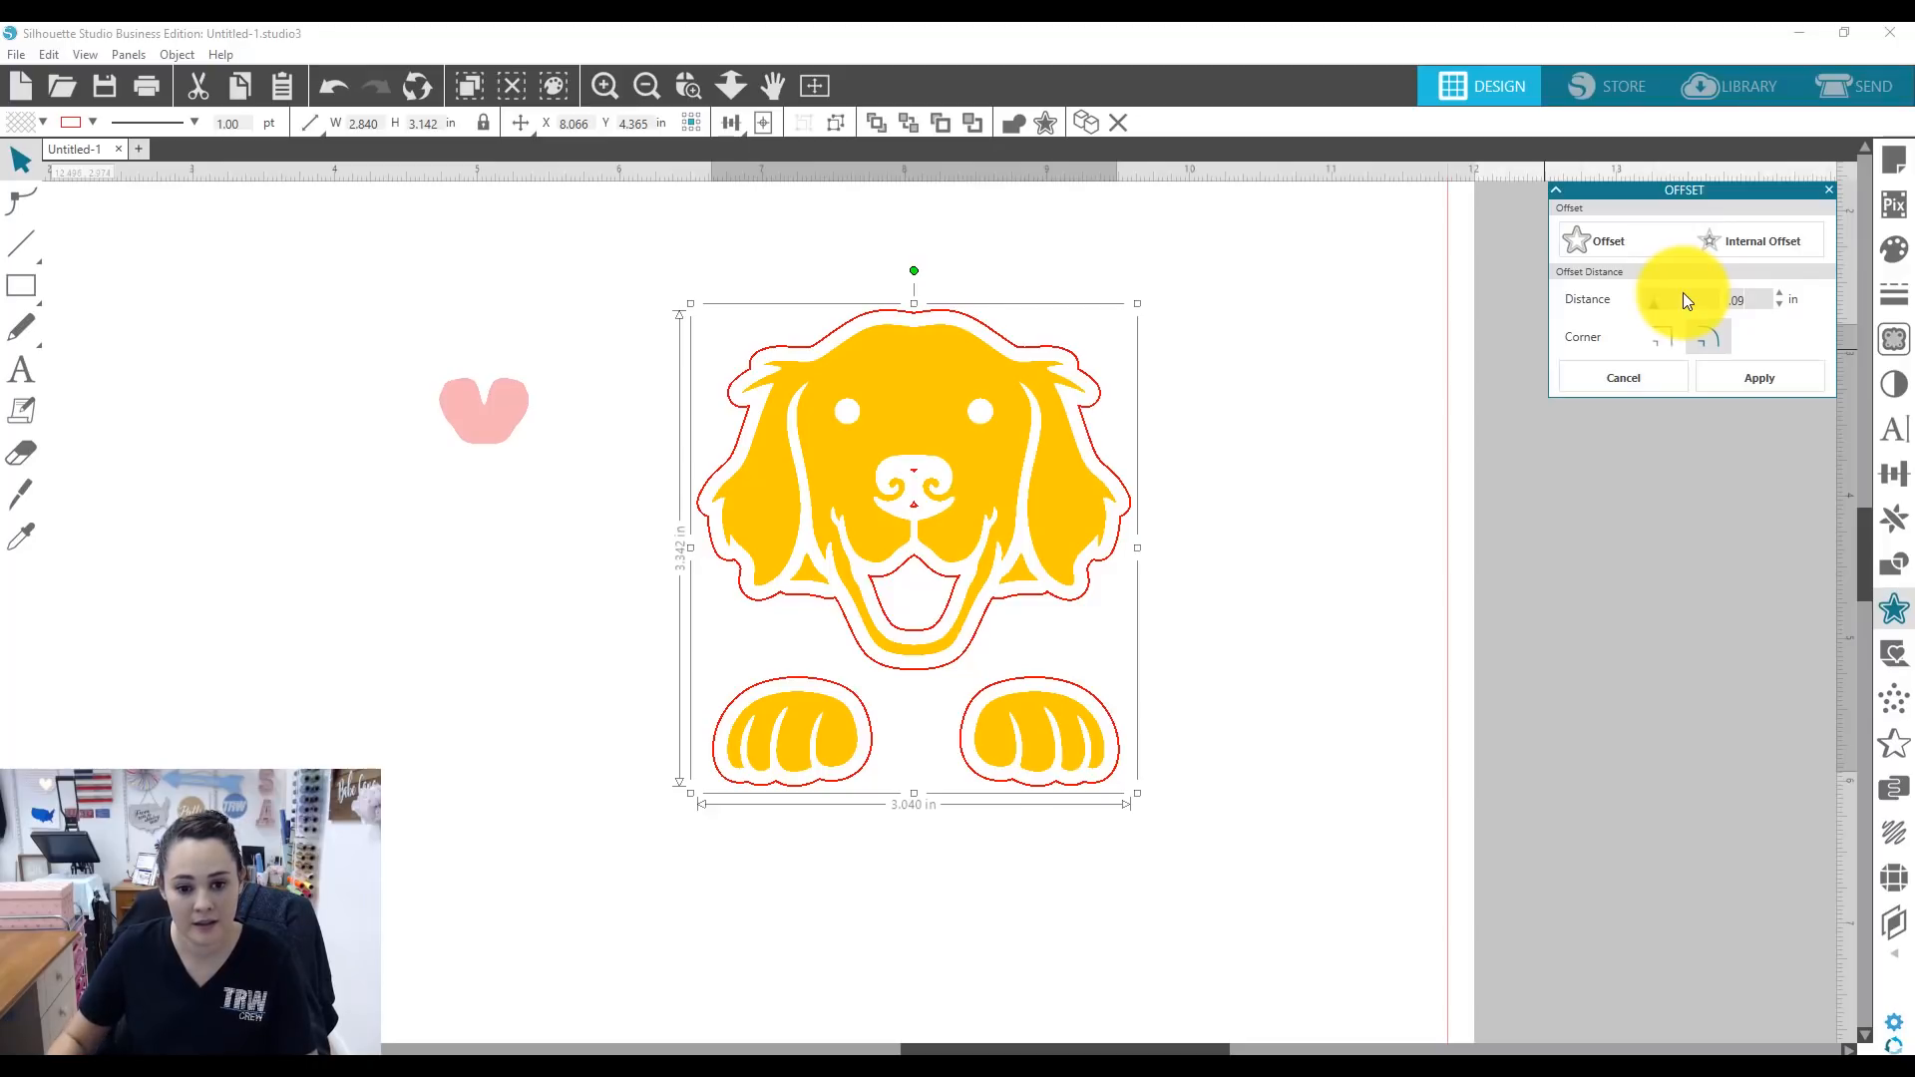
pyautogui.press('Return')
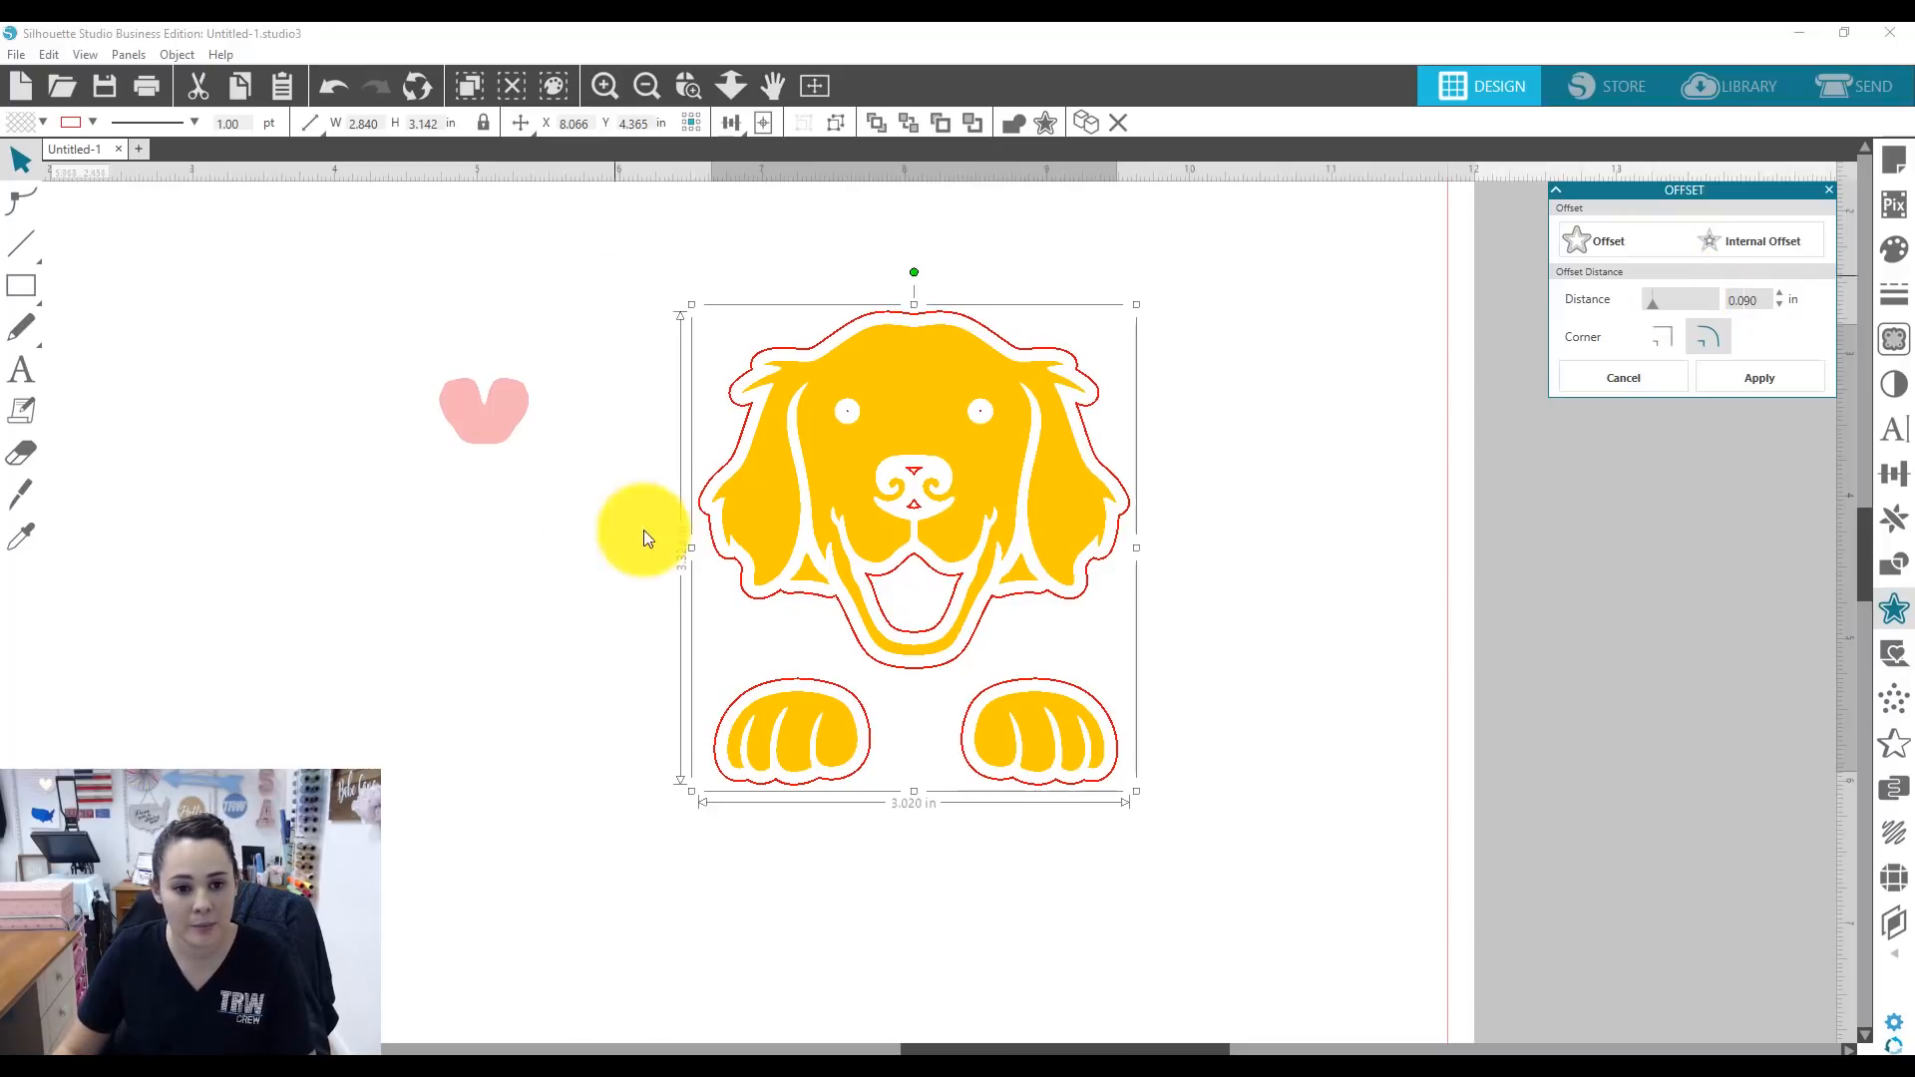
# Set the offset distance to 0.08 in and apply the offset to the head and paws.
pyautogui.moveTo(1761, 299); pyautogui.dragTo(1673, 295)
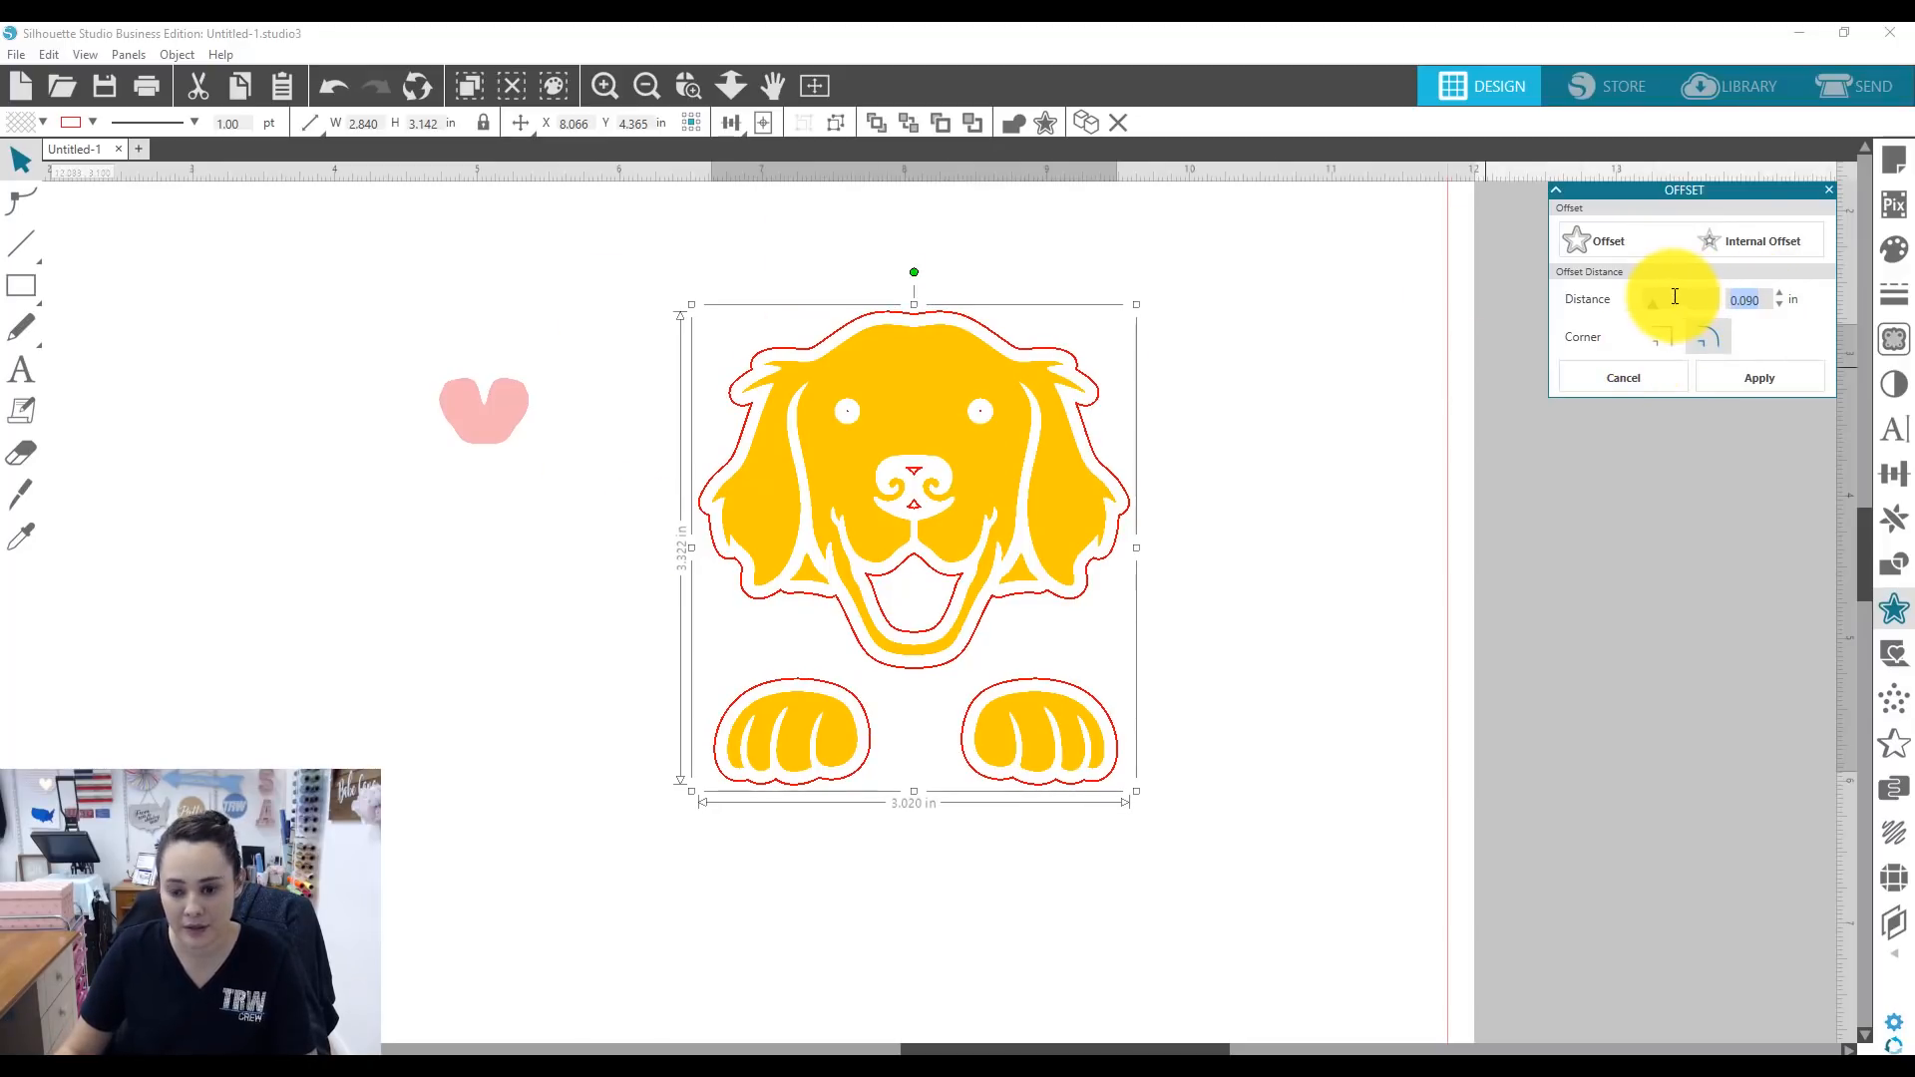
pyautogui.write('.08')
pyautogui.press('Return')
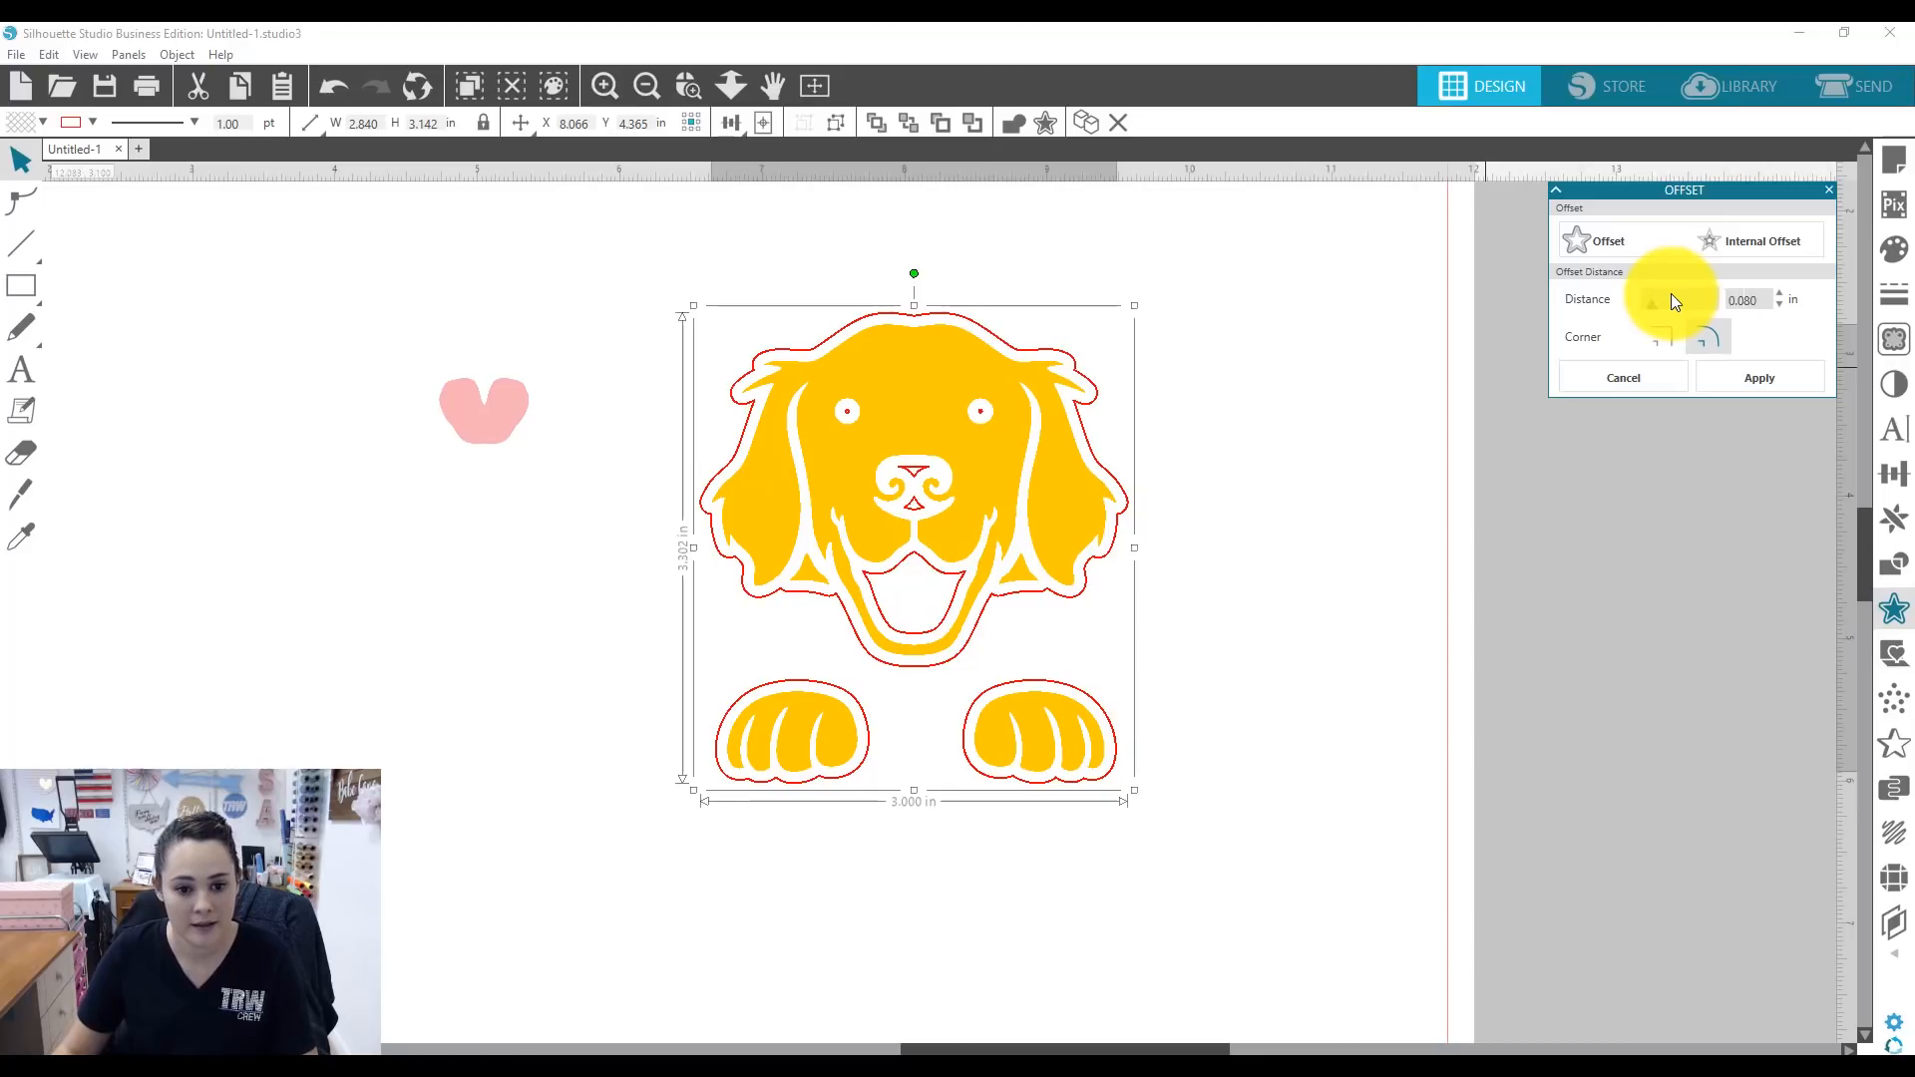
pyautogui.click(1745, 375)
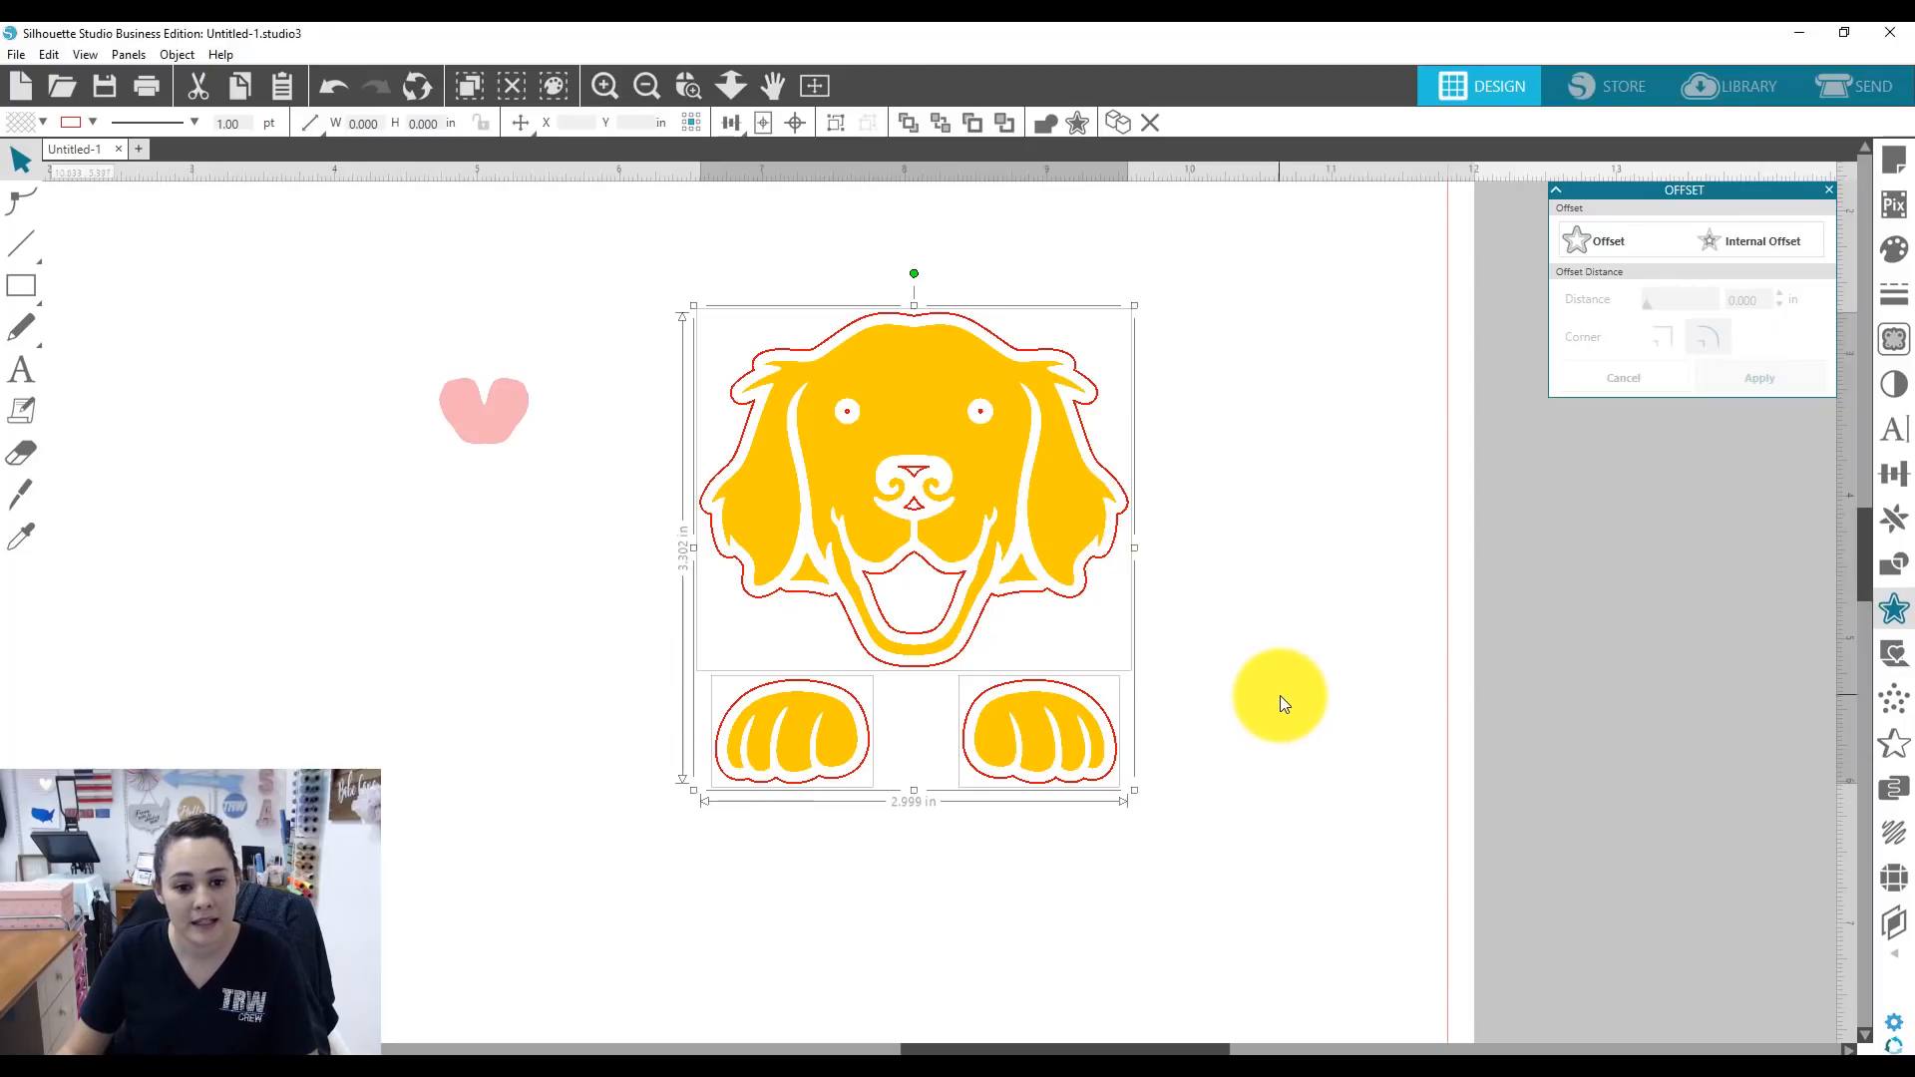
# Move the yellow head out to the right of its offset outline.
pyautogui.click(1279, 697)
pyautogui.moveTo(1080, 495); pyautogui.dragTo(1549, 469)
pyautogui.click(932, 432)
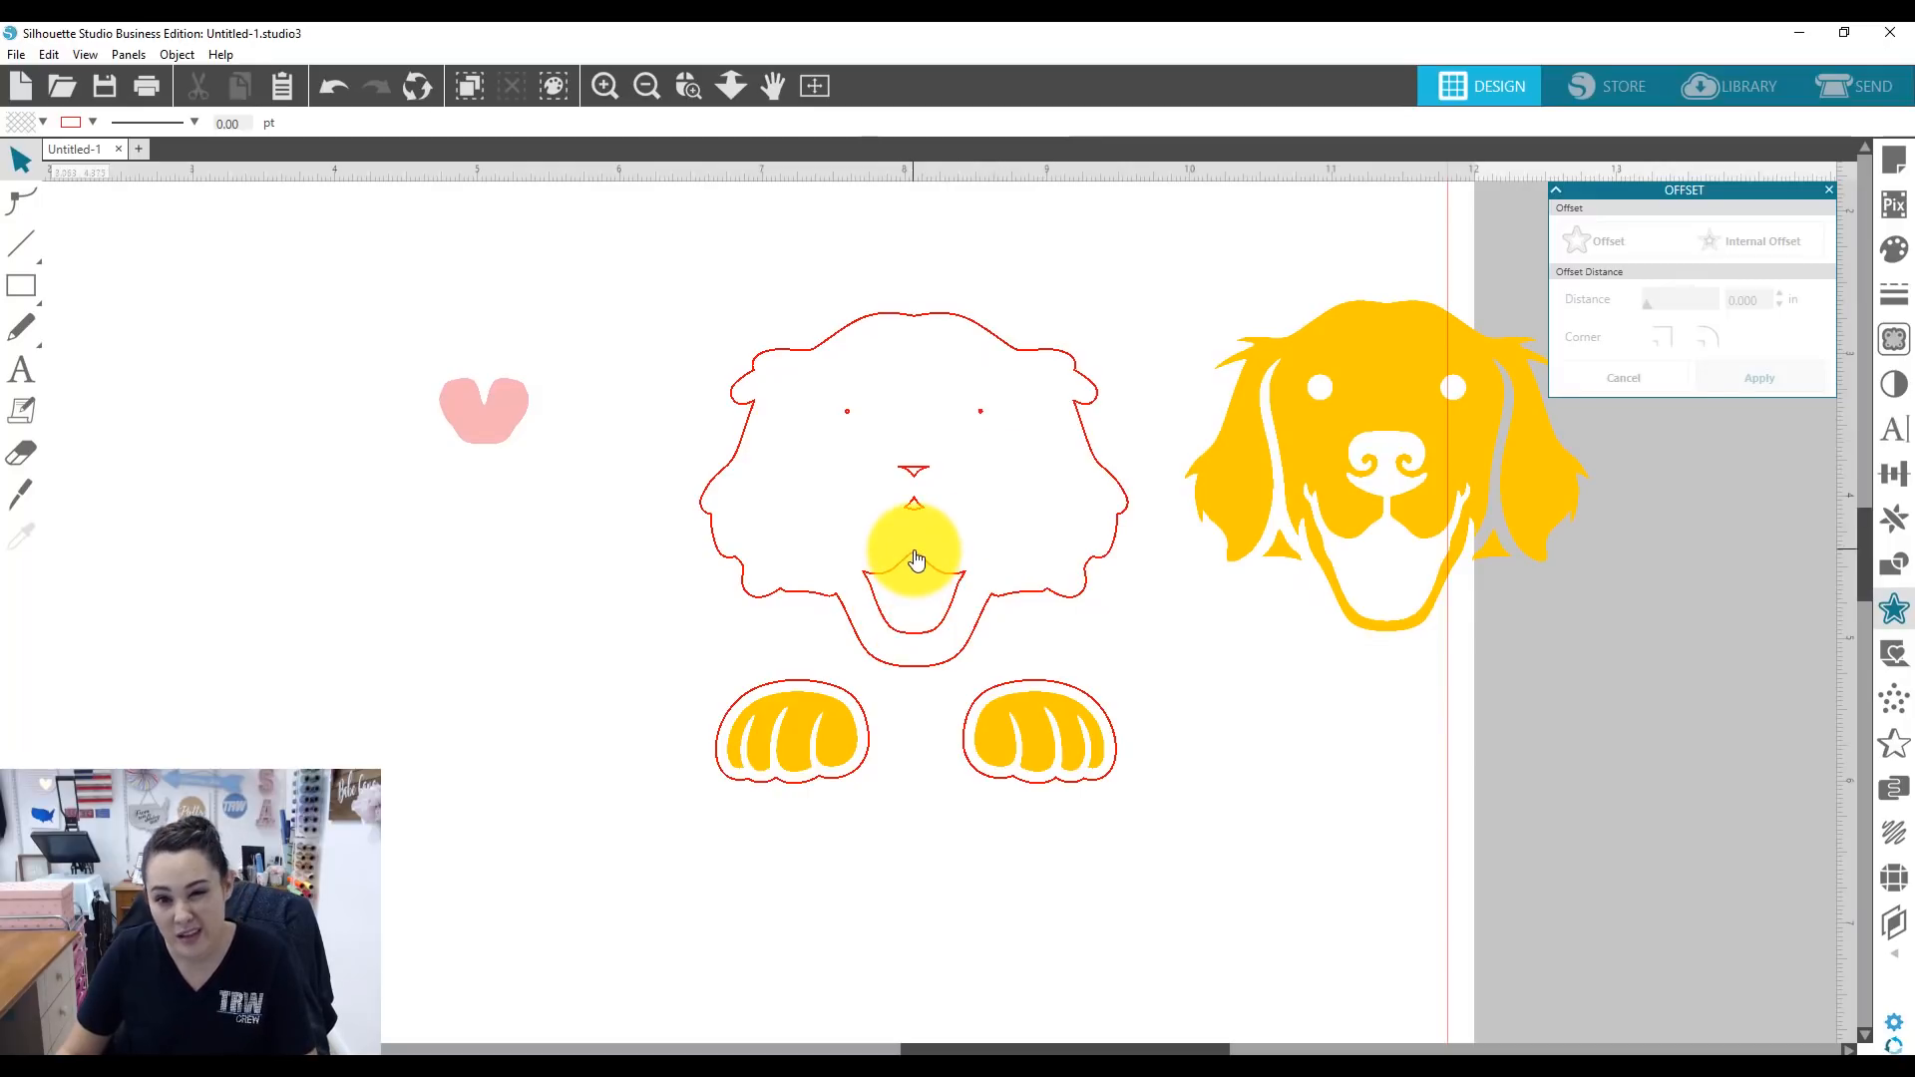
# Release the compound path of the head outline and delete its inner eye, nose and mouth shapes, keeping only the outer contour.
pyautogui.rightClick(980, 329)
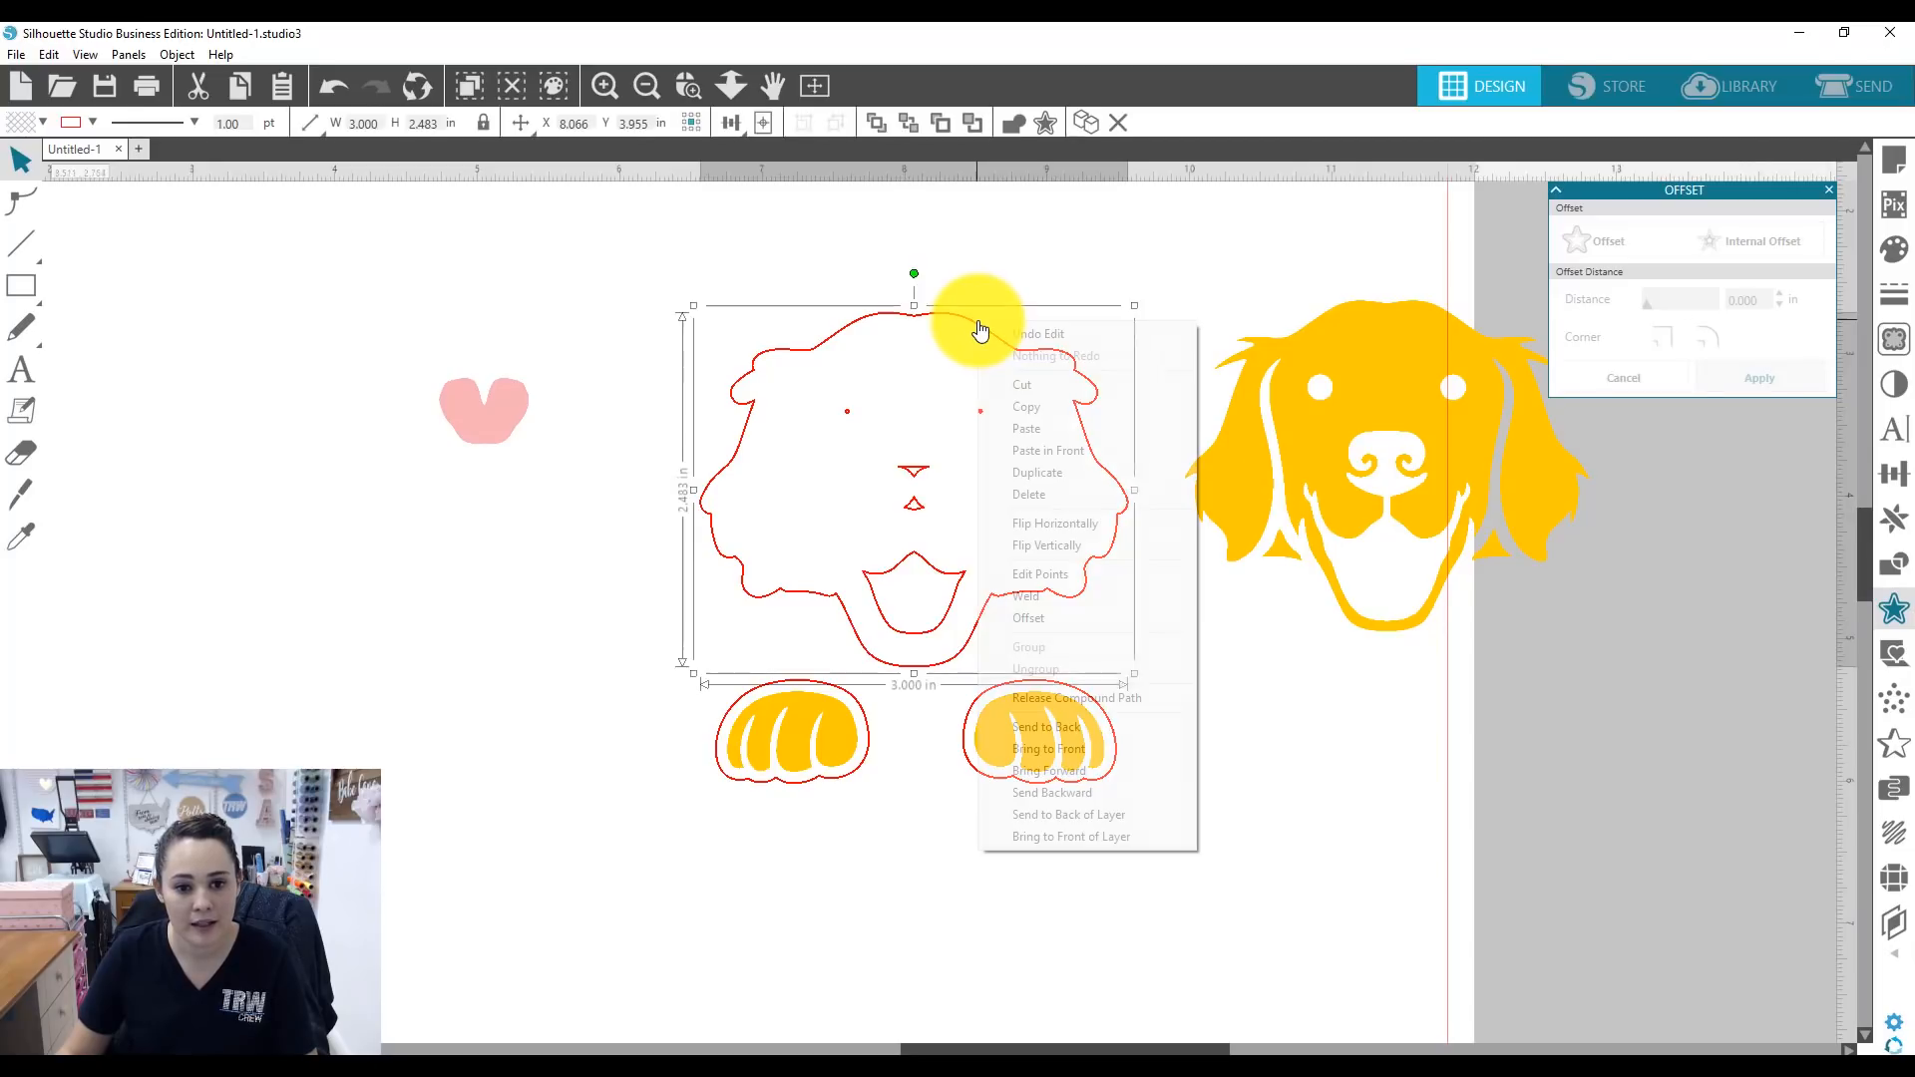
pyautogui.click(1050, 706)
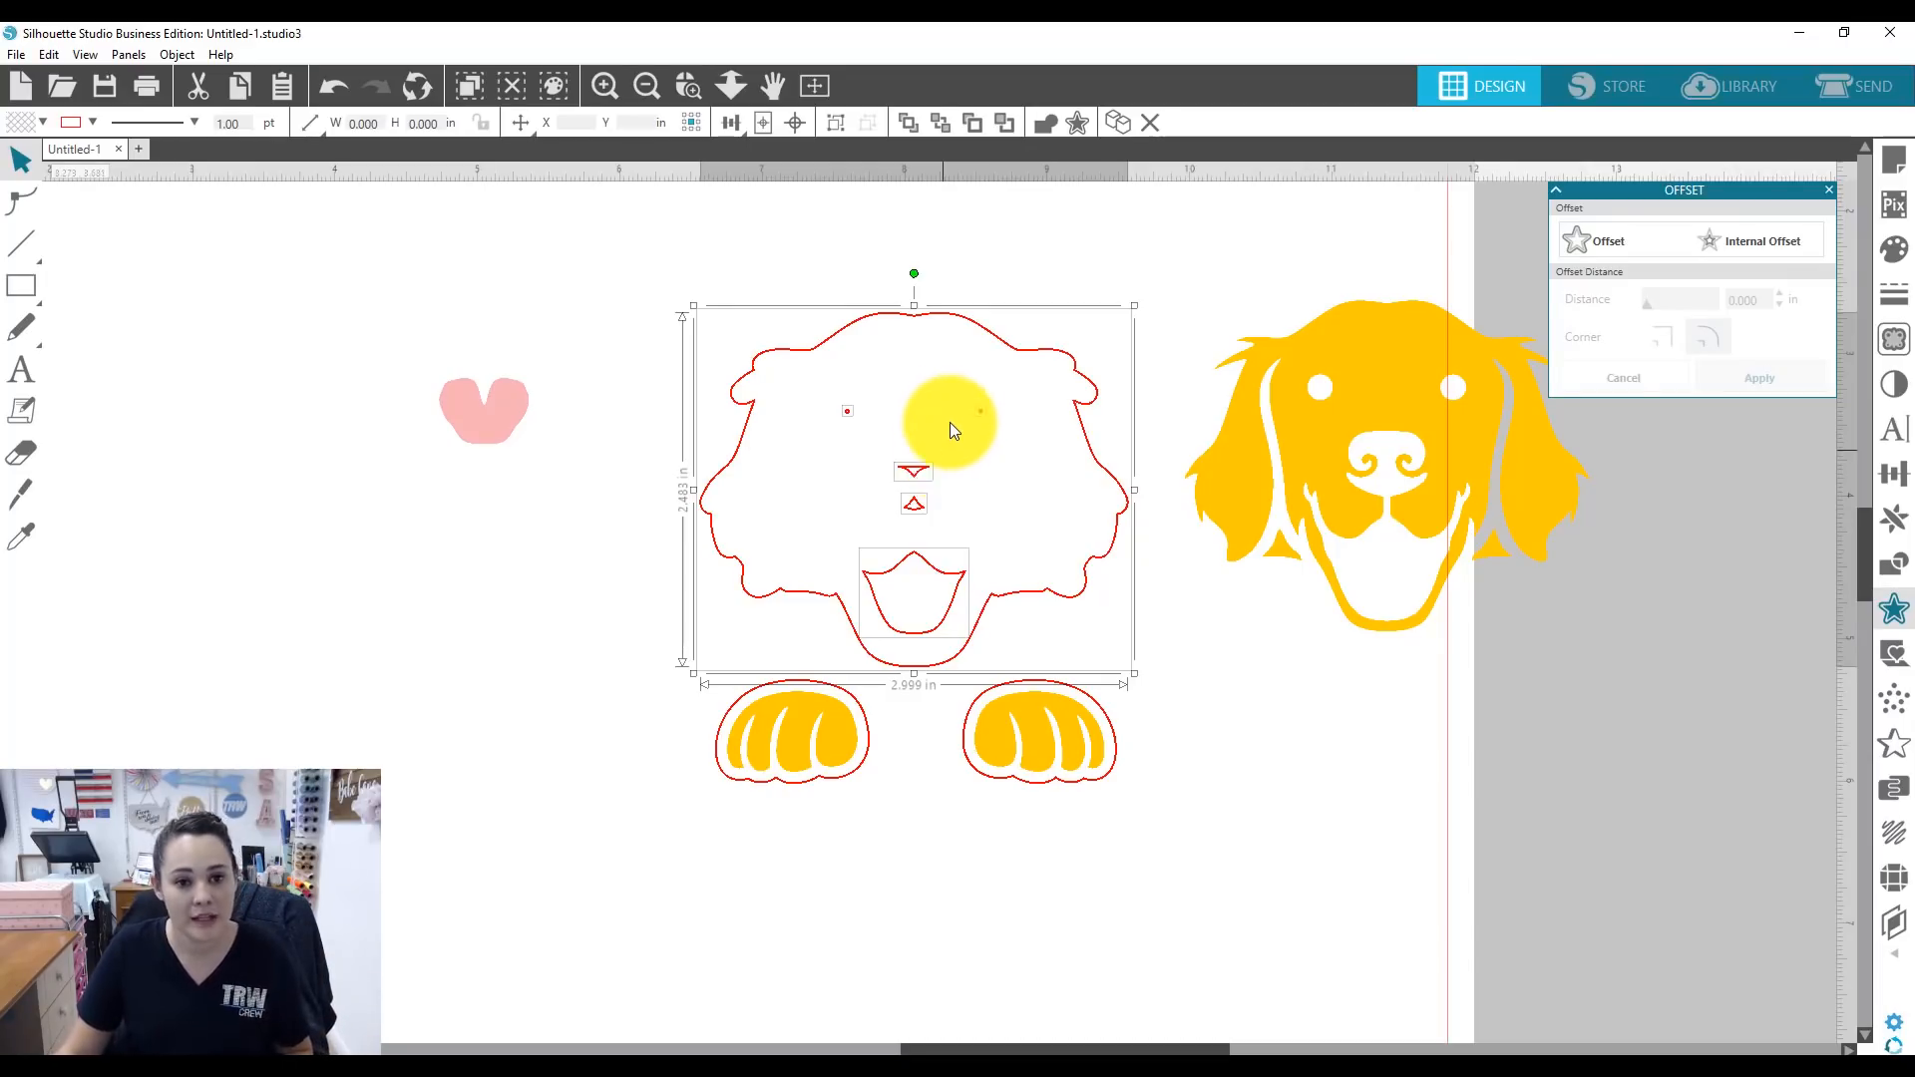
pyautogui.keyDown('shift'); pyautogui.click(990, 337); pyautogui.keyUp('shift')
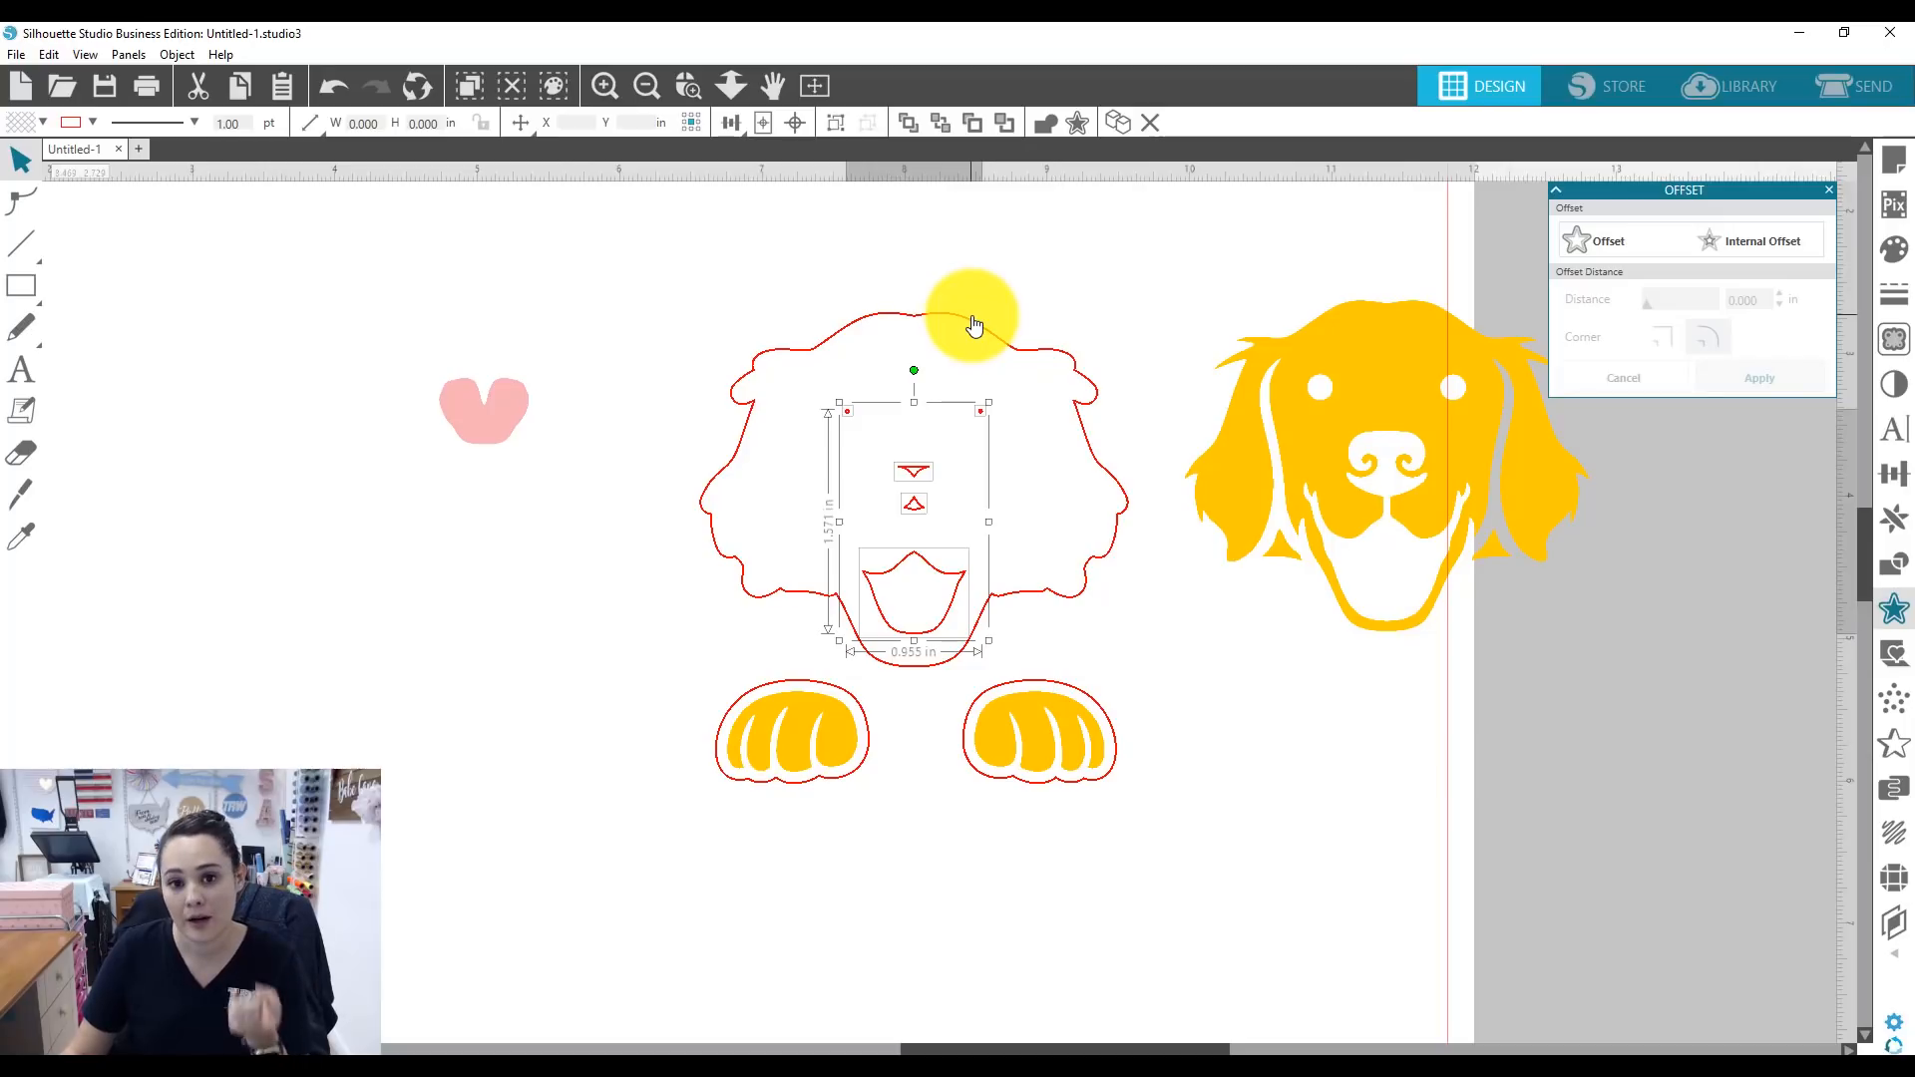
pyautogui.press('Delete')
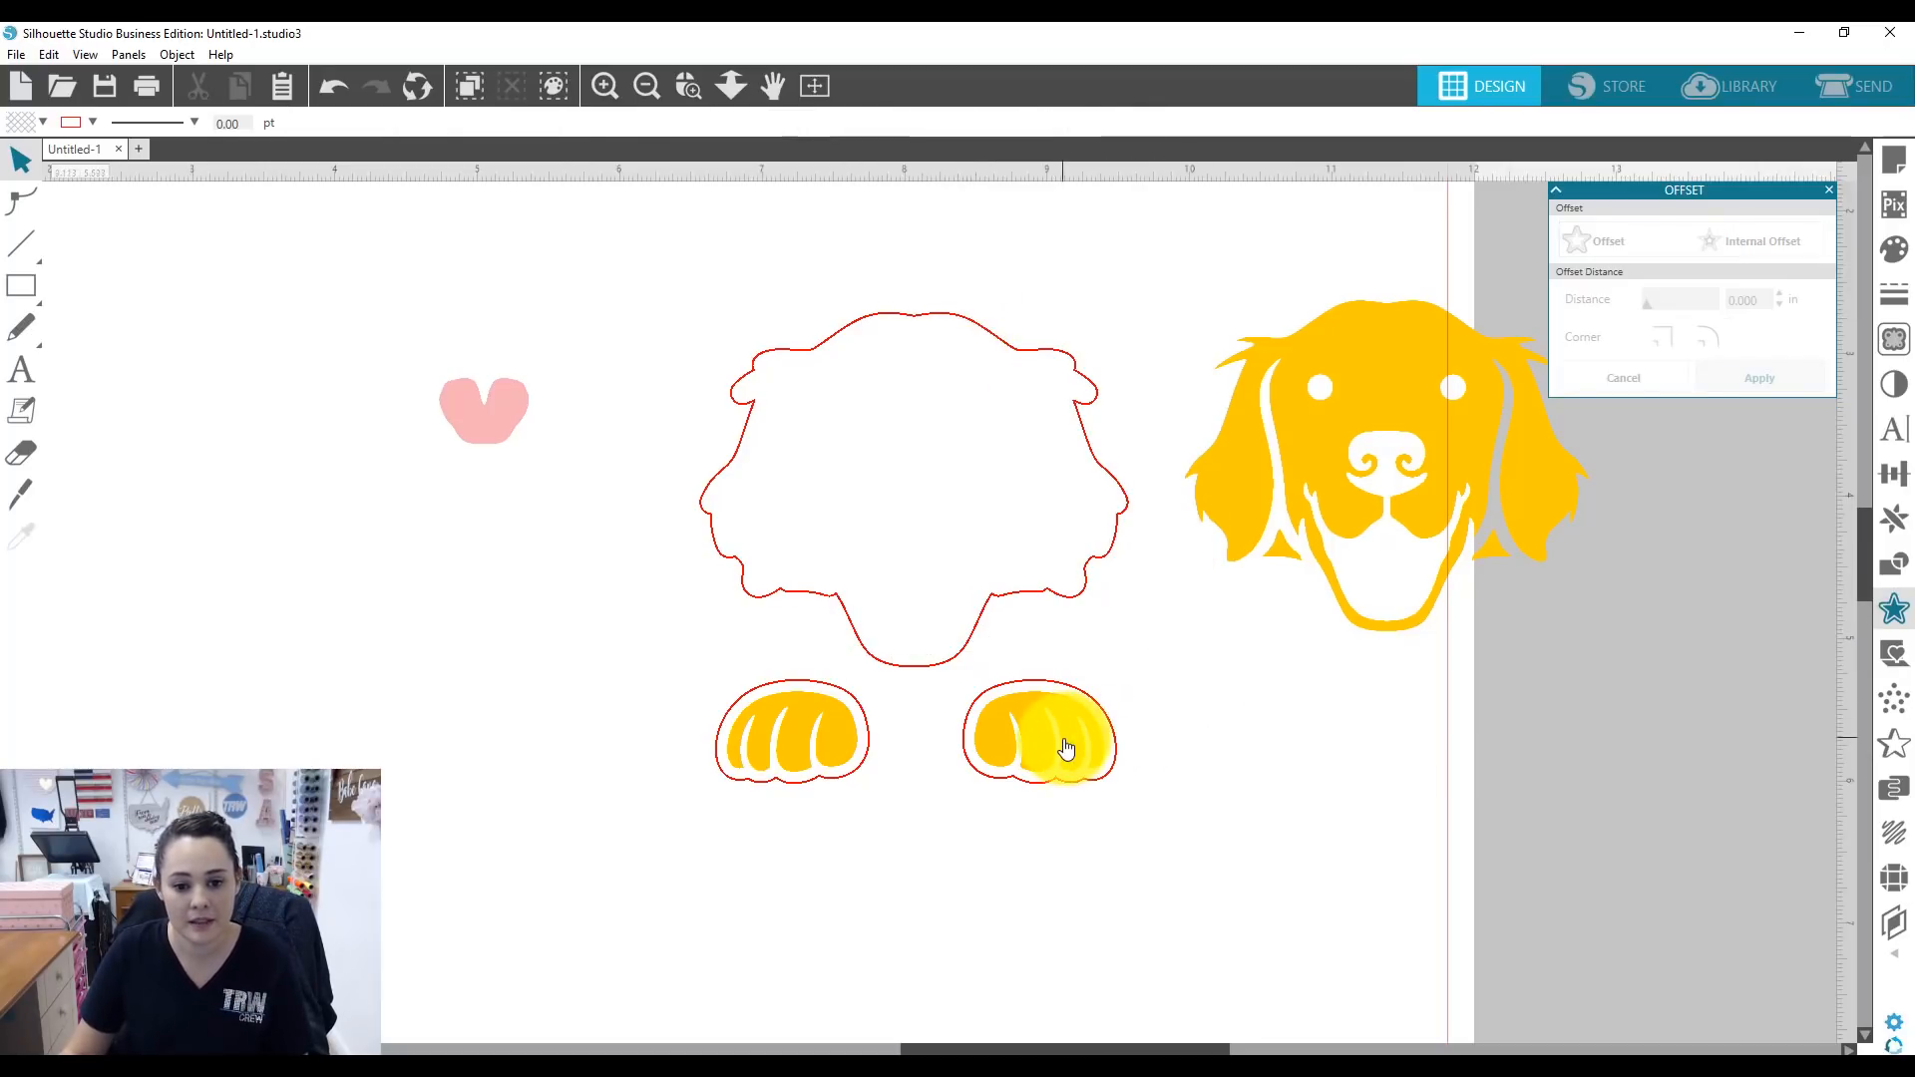
# Move the yellow paws out of their offset outlines and combine the two paw outlines into one compound path.
pyautogui.moveTo(1061, 748); pyautogui.dragTo(1590, 615)
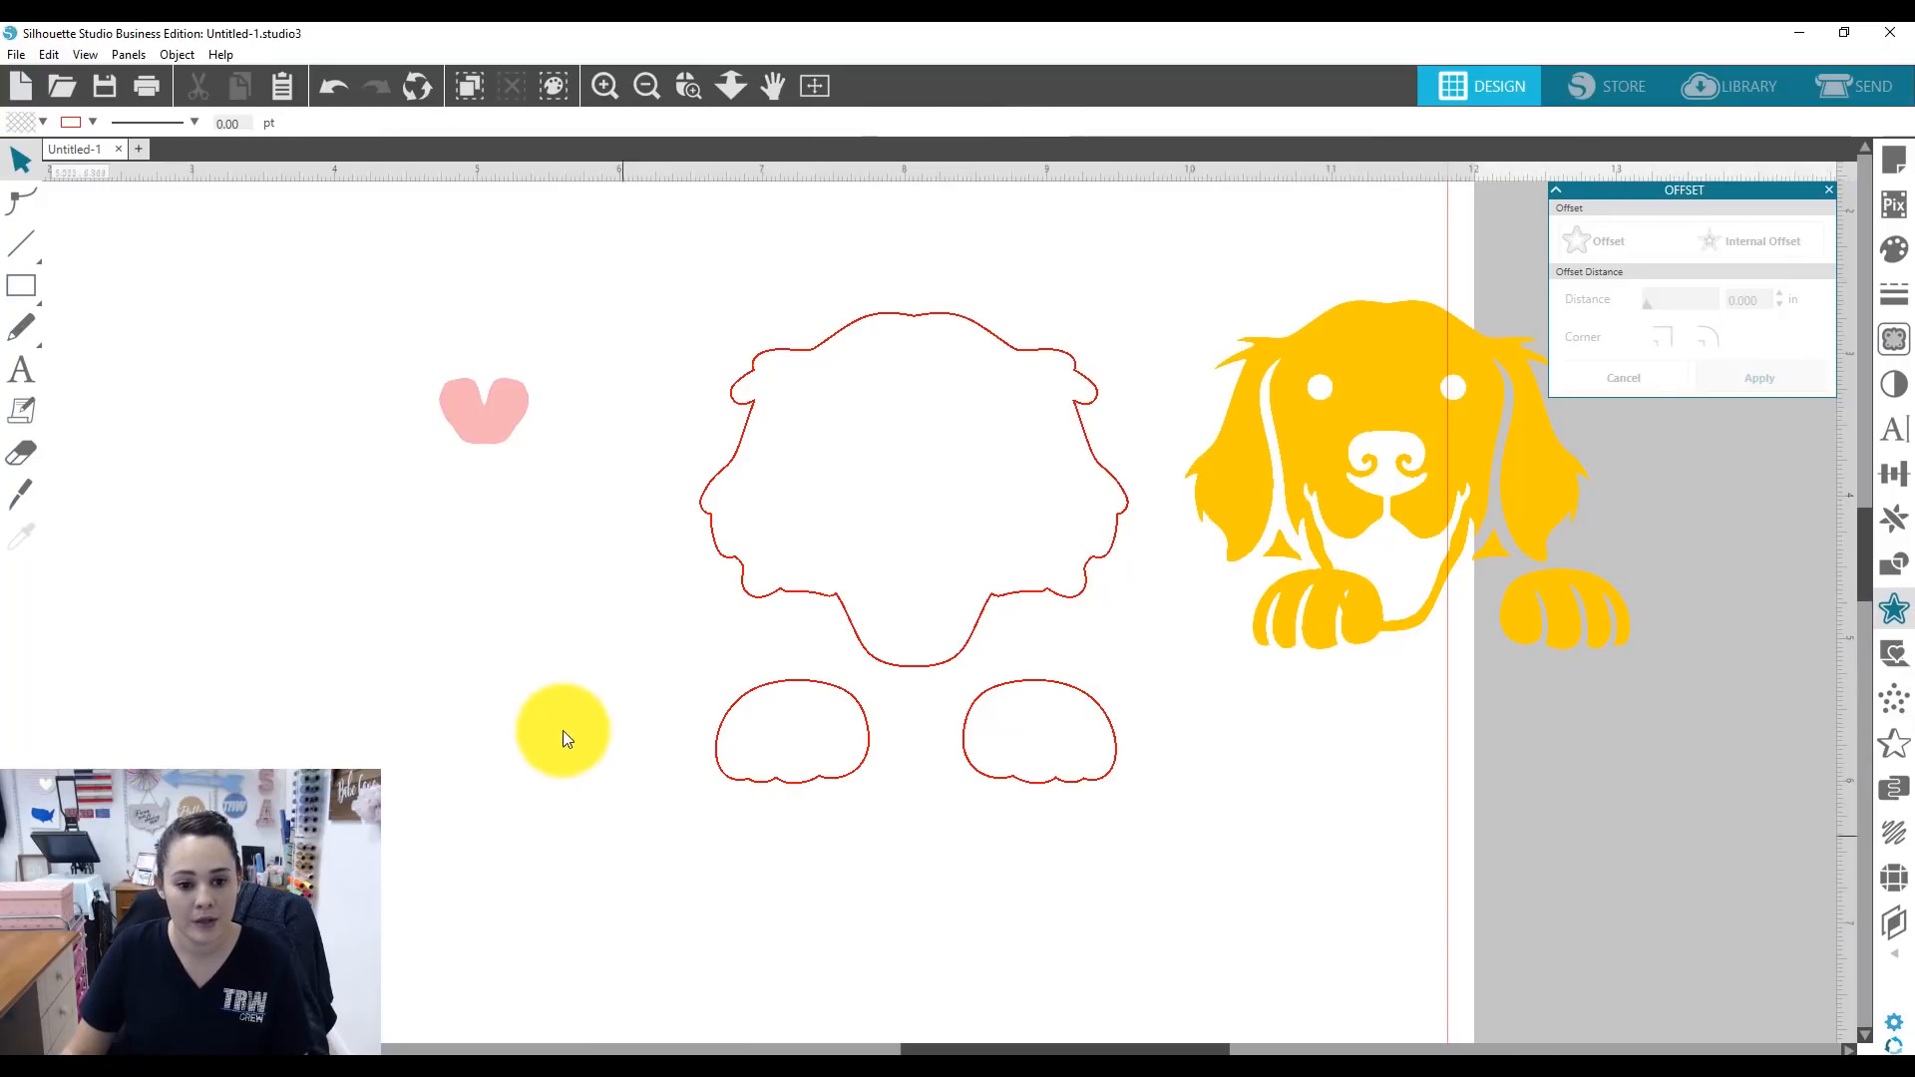
pyautogui.moveTo(574, 728); pyautogui.dragTo(1164, 838)
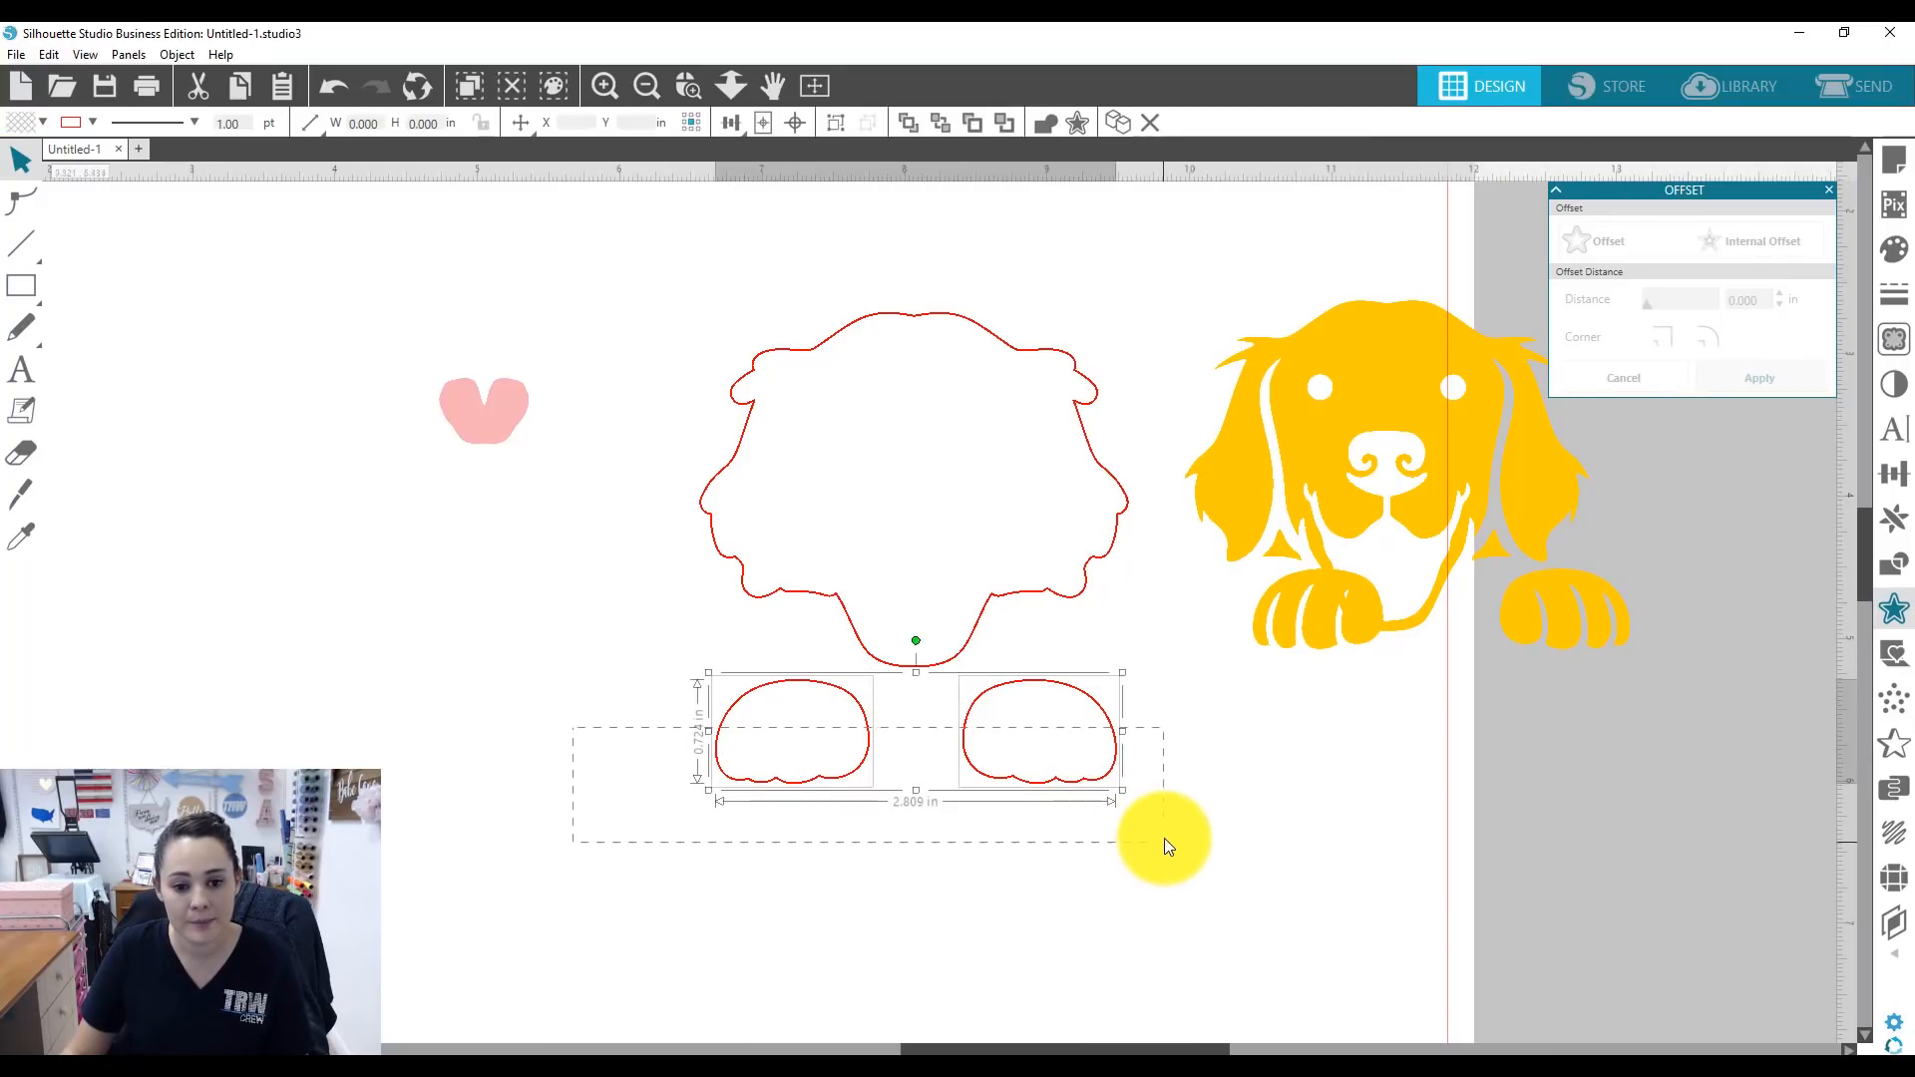
pyautogui.rightClick(782, 788)
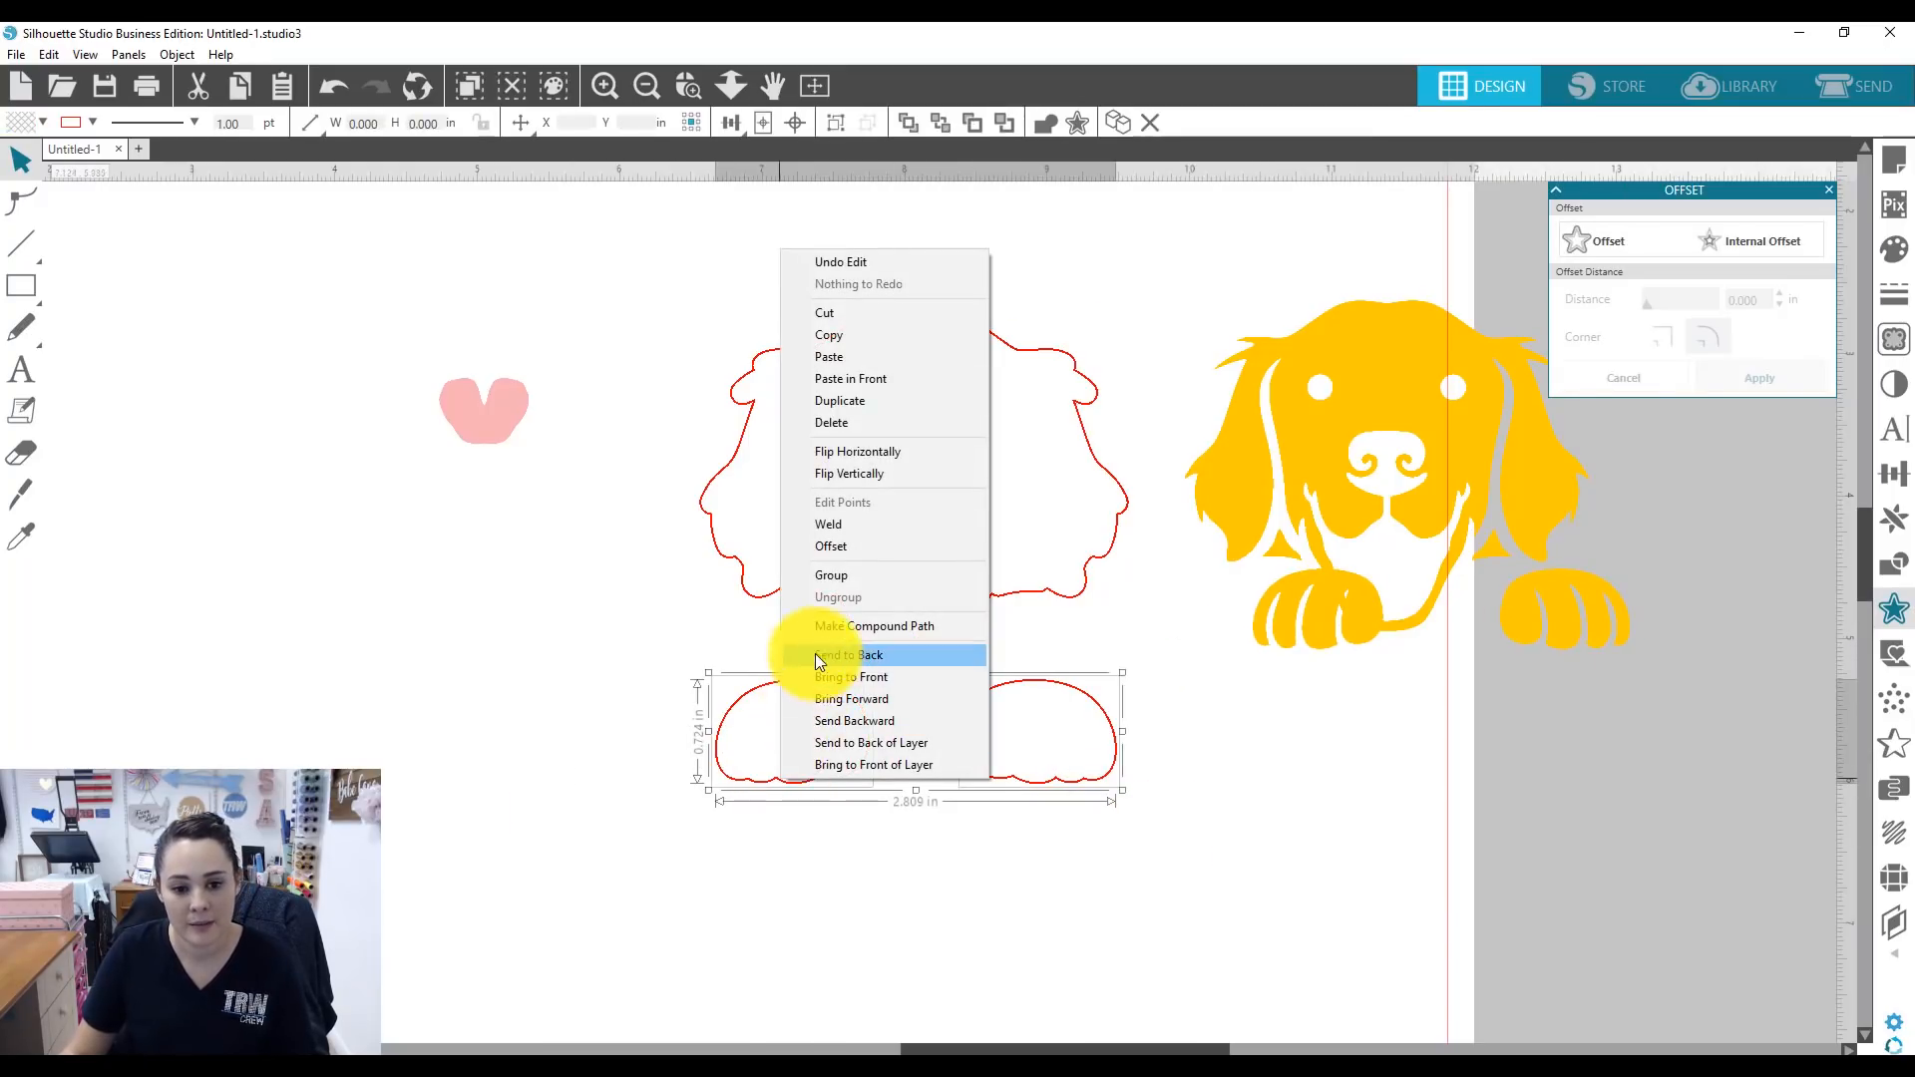
pyautogui.click(824, 626)
pyautogui.click(669, 666)
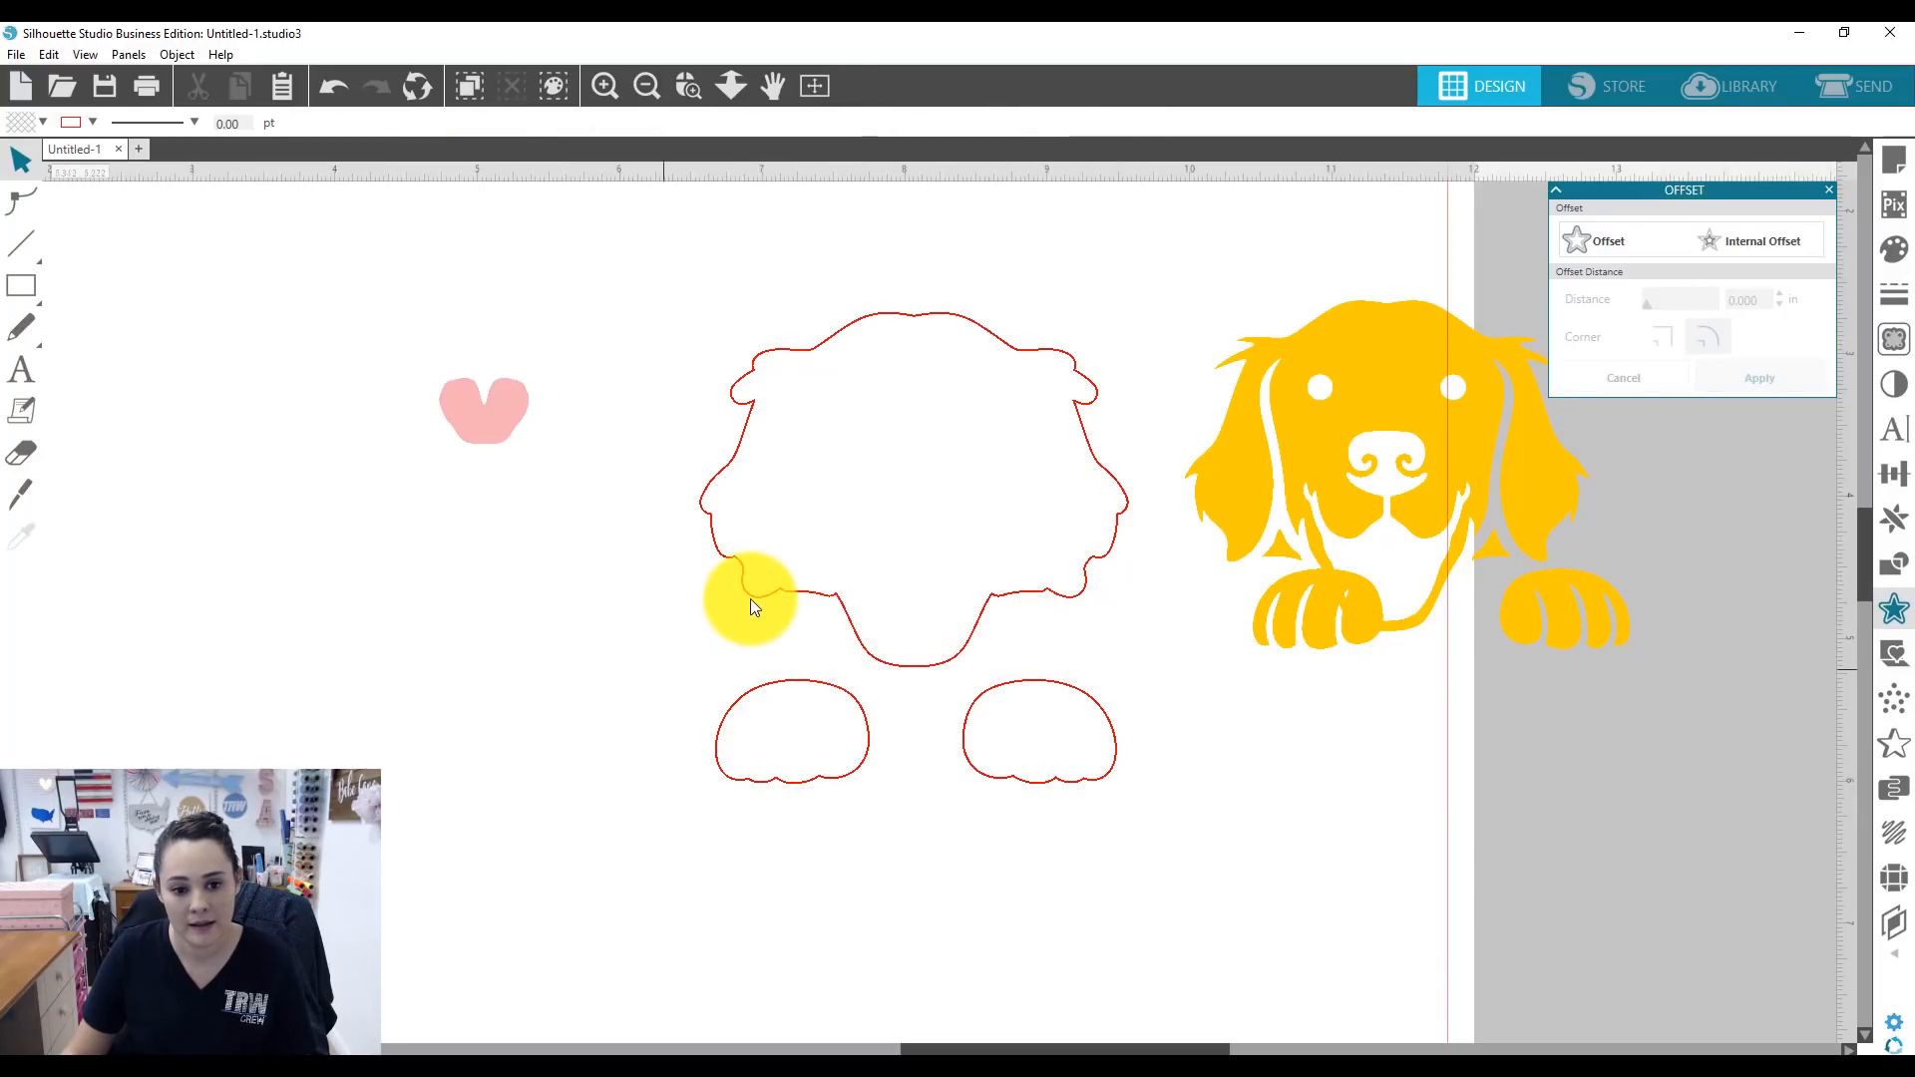
# Fill the head outline and both paw outlines with black.
pyautogui.click(746, 593)
pyautogui.moveTo(706, 312); pyautogui.dragTo(1004, 864)
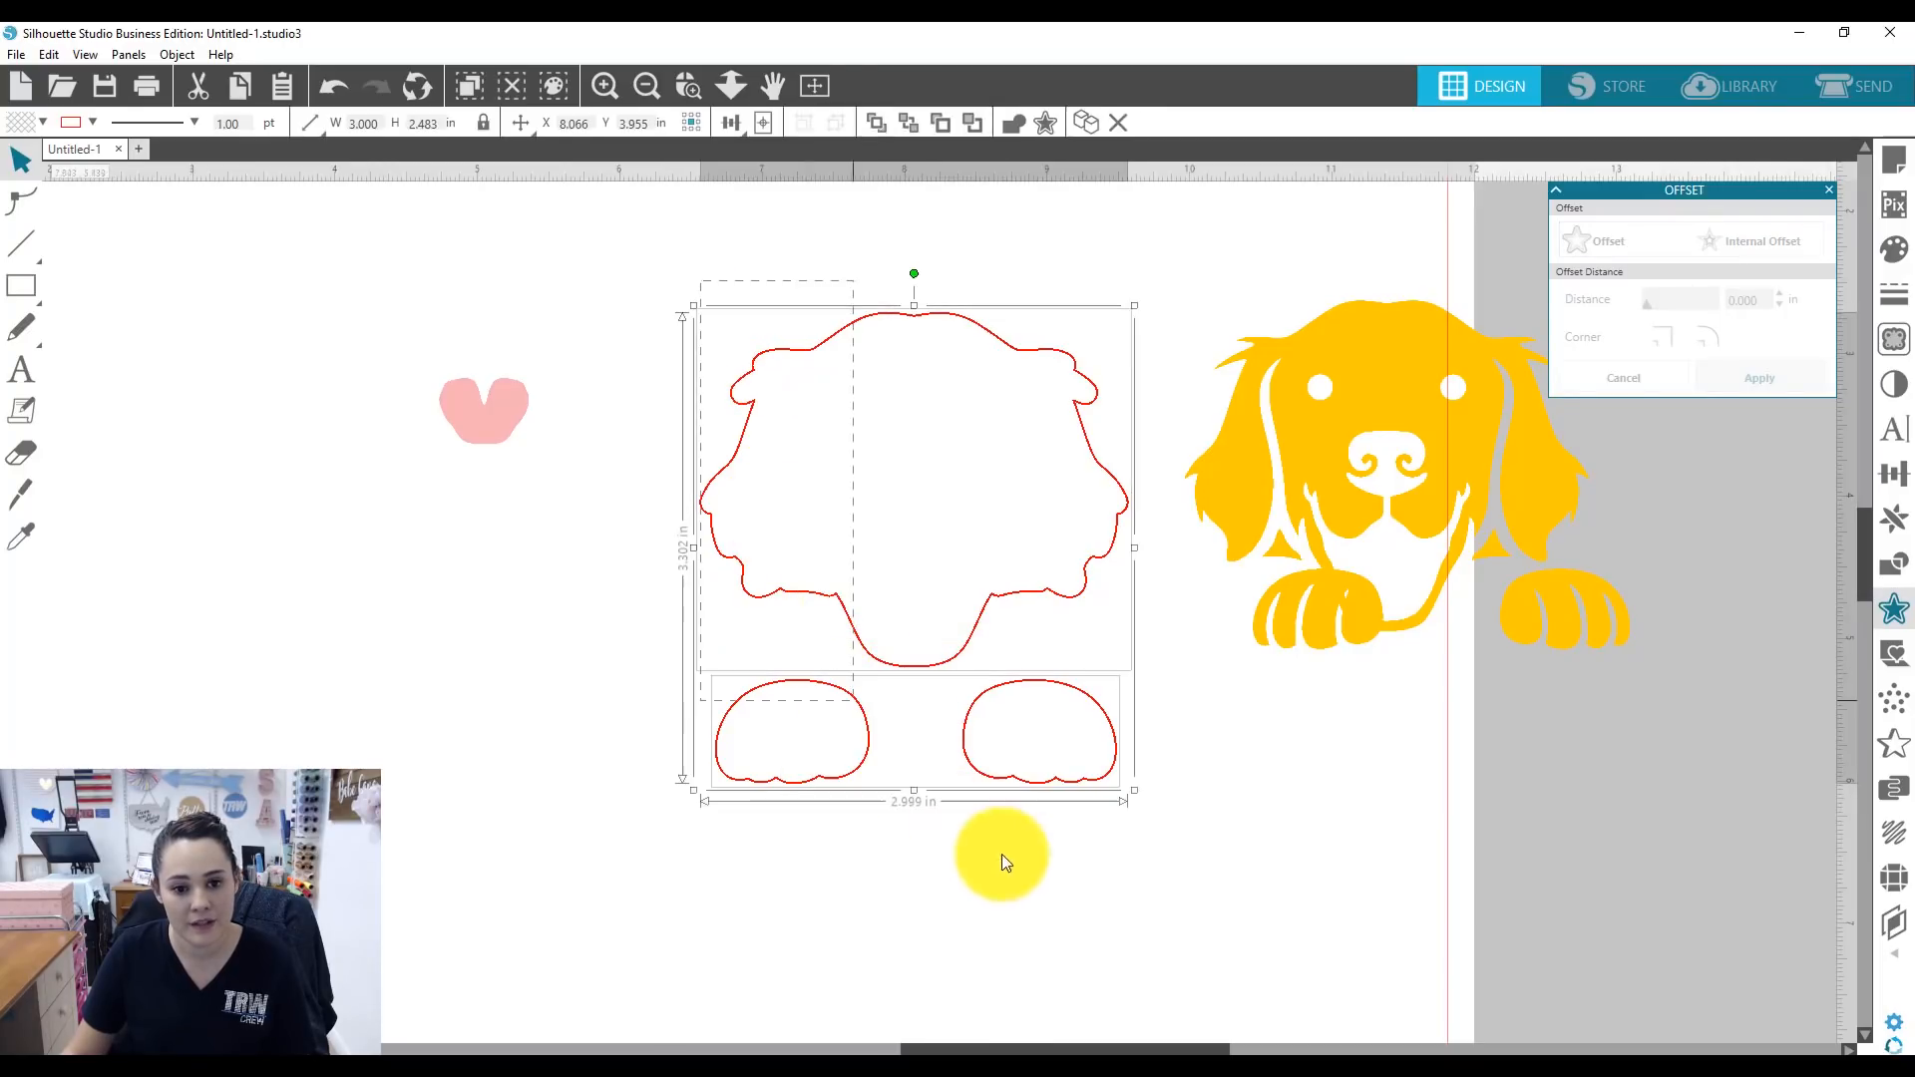
pyautogui.click(44, 124)
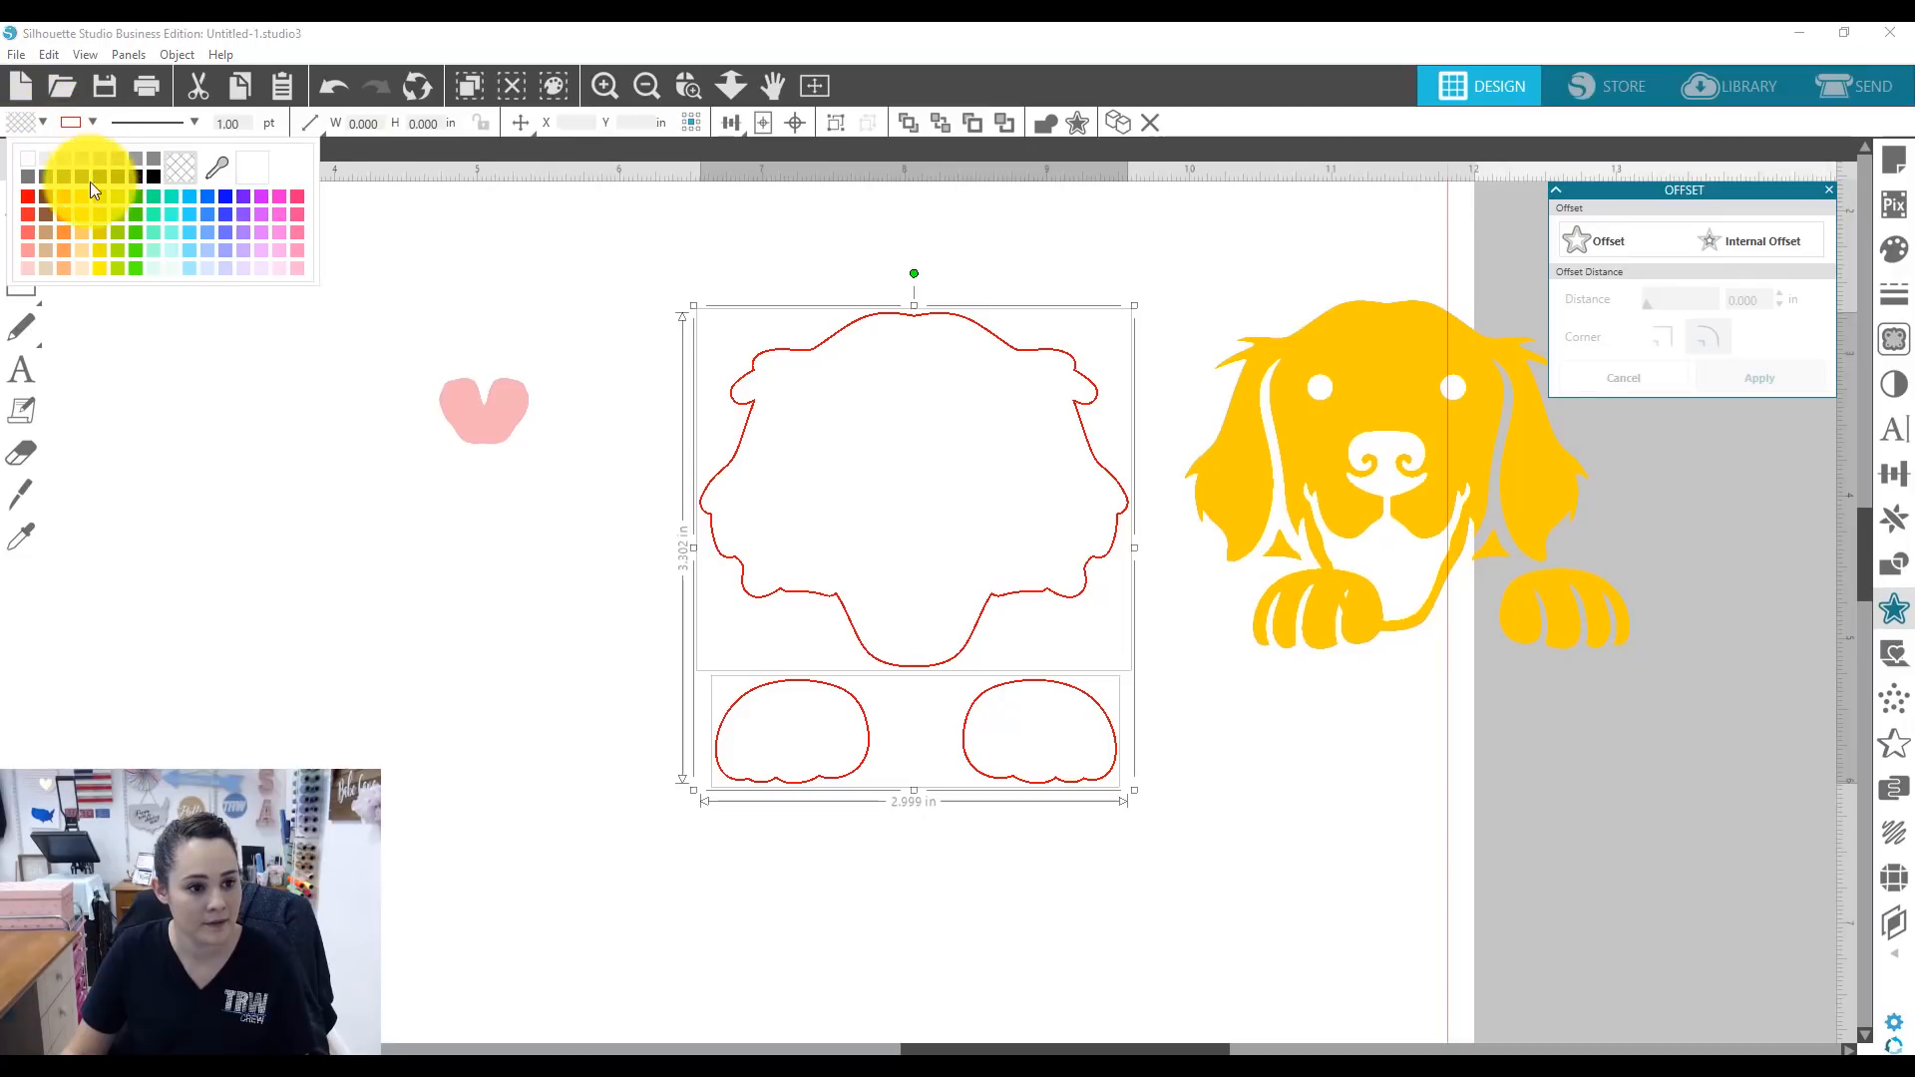
pyautogui.click(147, 176)
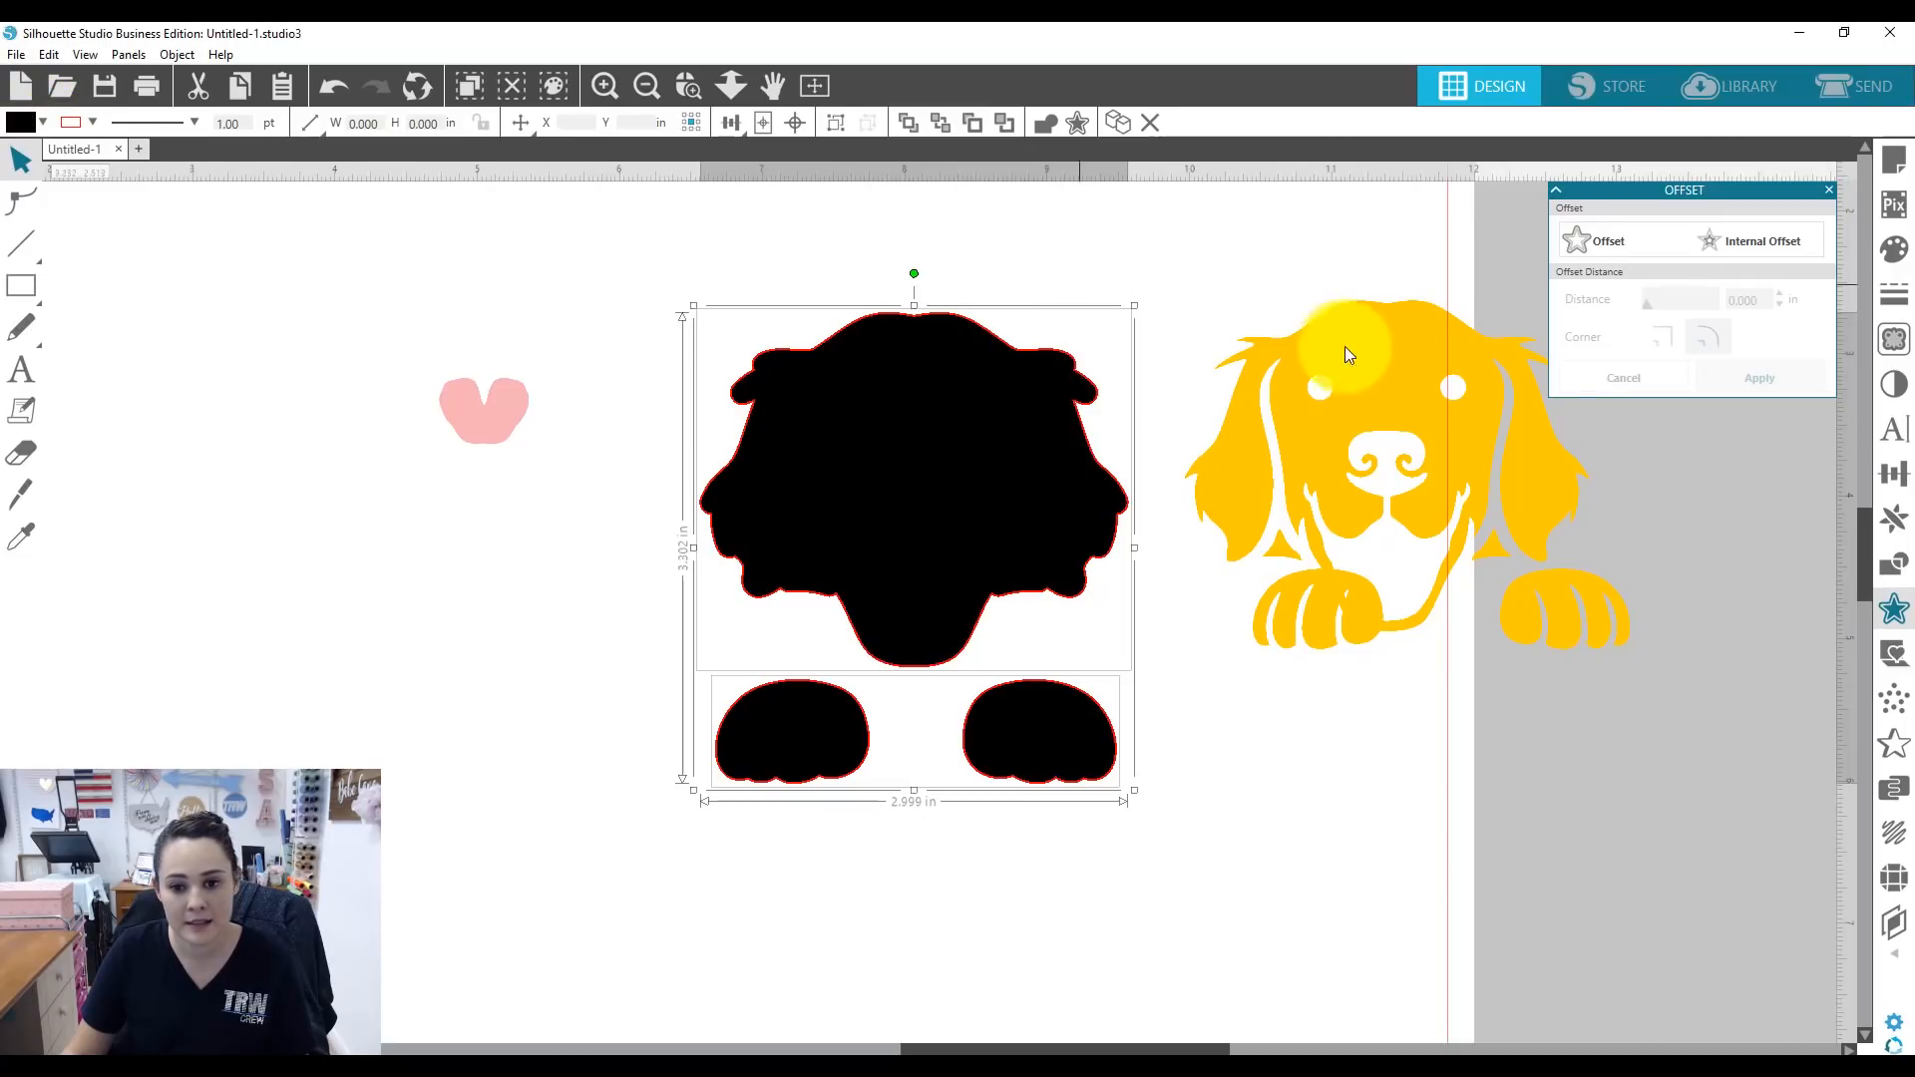
pyautogui.click(1154, 403)
# Position the yellow head centrally on top of the black head shape.
pyautogui.moveTo(1386, 361); pyautogui.dragTo(920, 382)
pyautogui.click(983, 266)
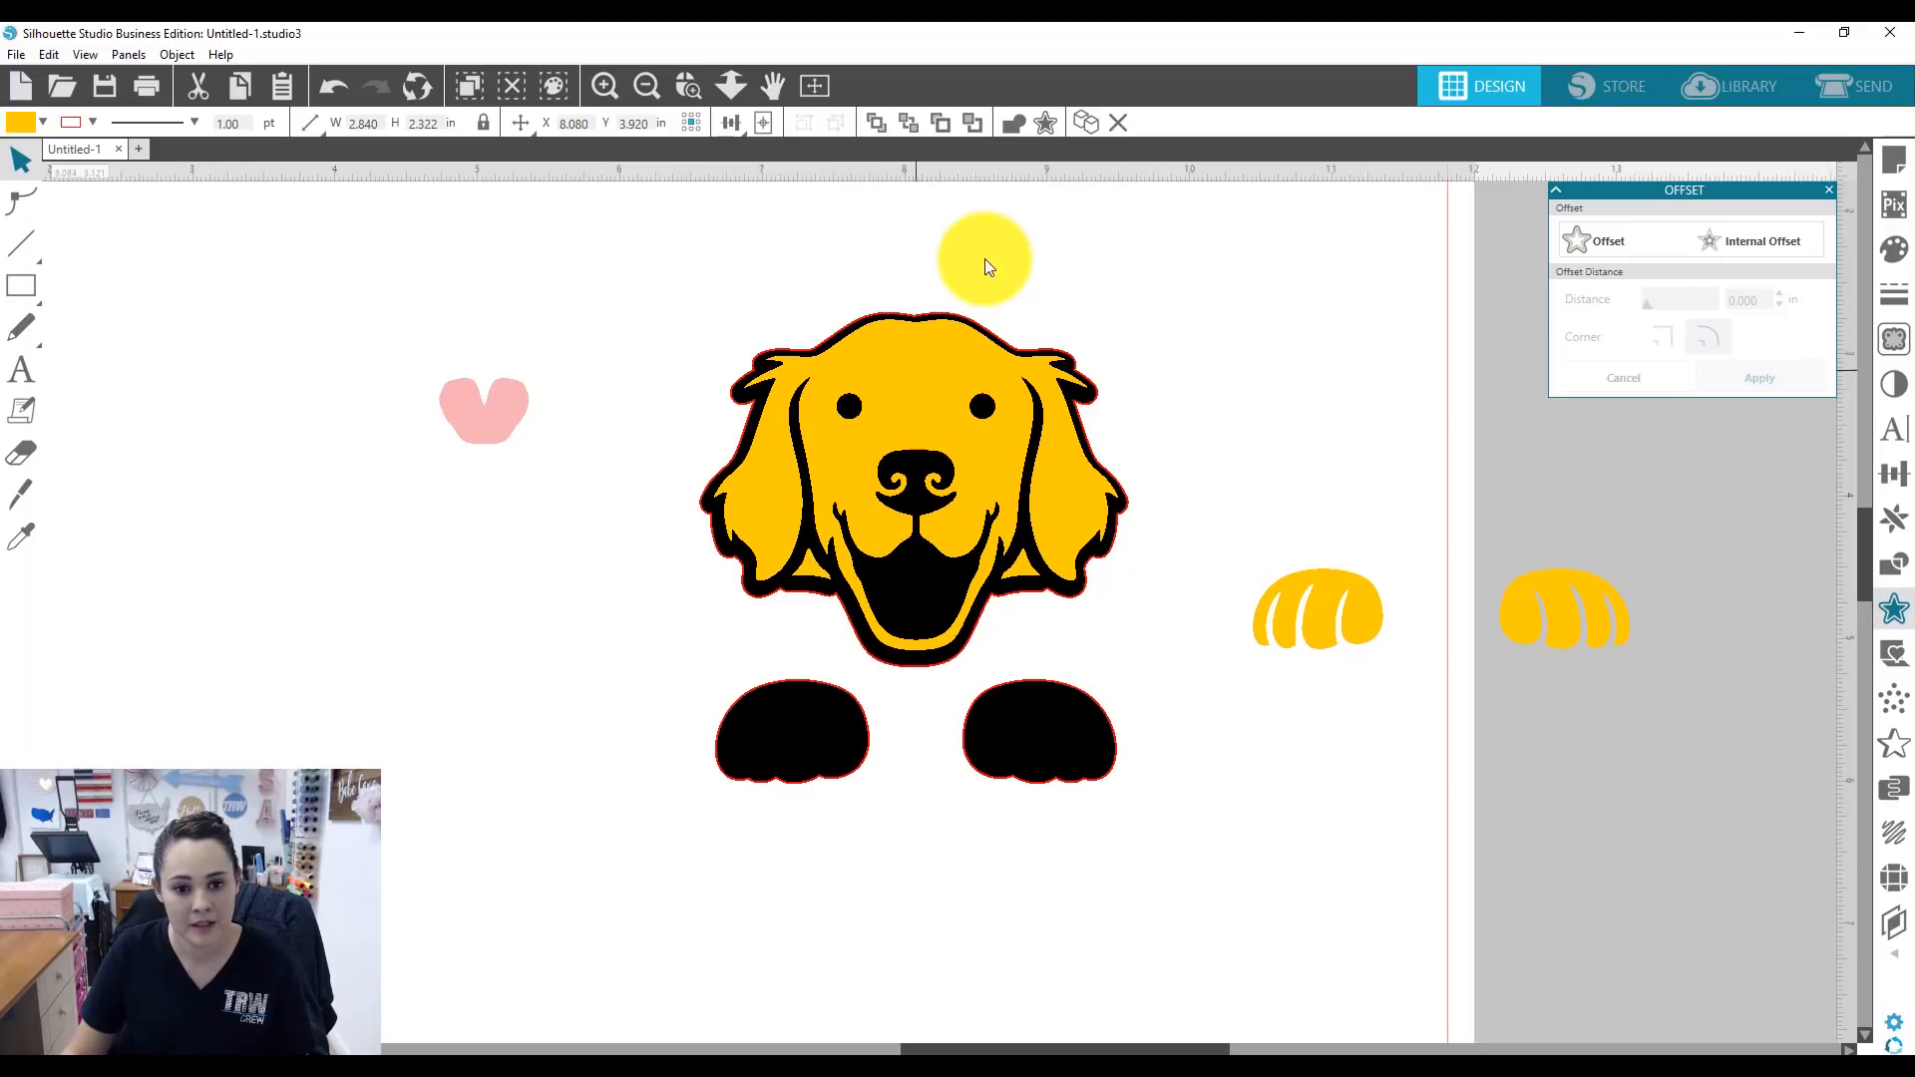
# Move the yellow head and its black backing together so they line up behind the pink tongue and white face details.
pyautogui.click(828, 371)
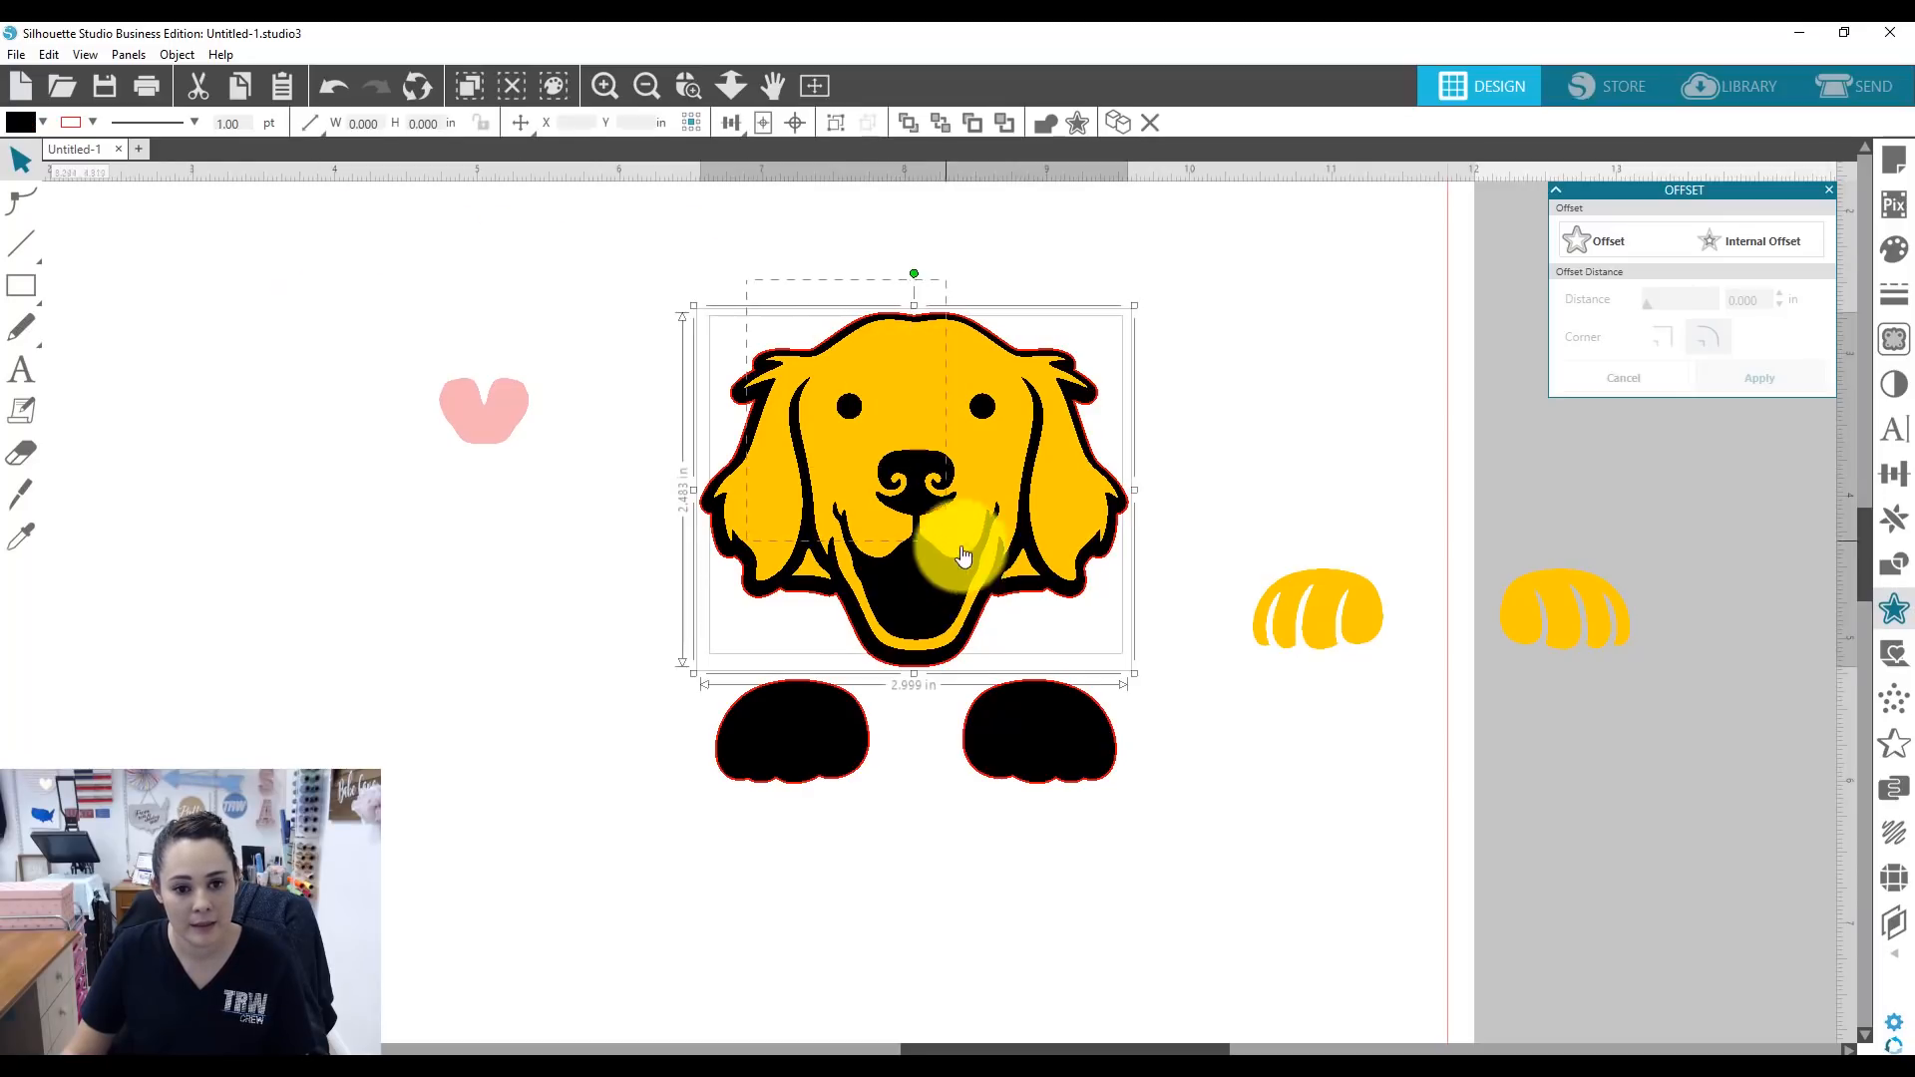
pyautogui.click(936, 676)
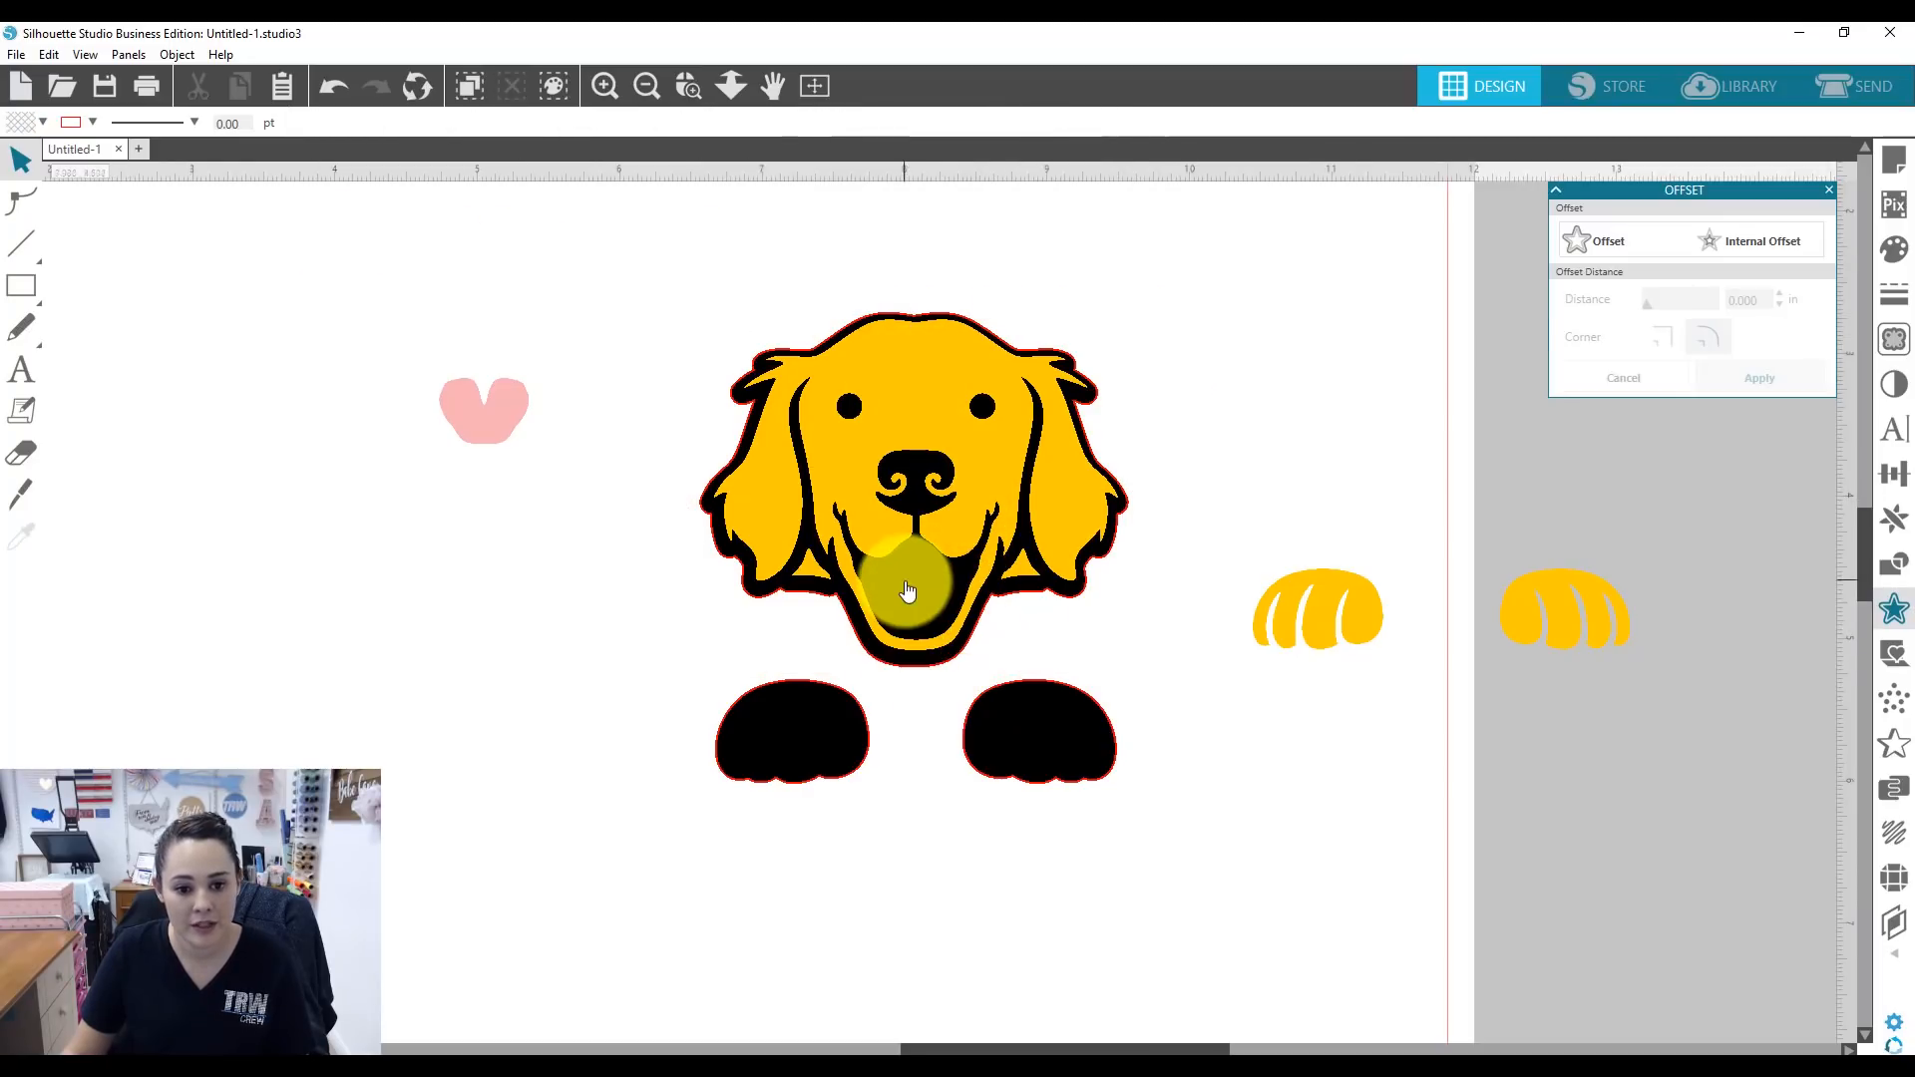
pyautogui.click(908, 575)
pyautogui.rightClick(906, 580)
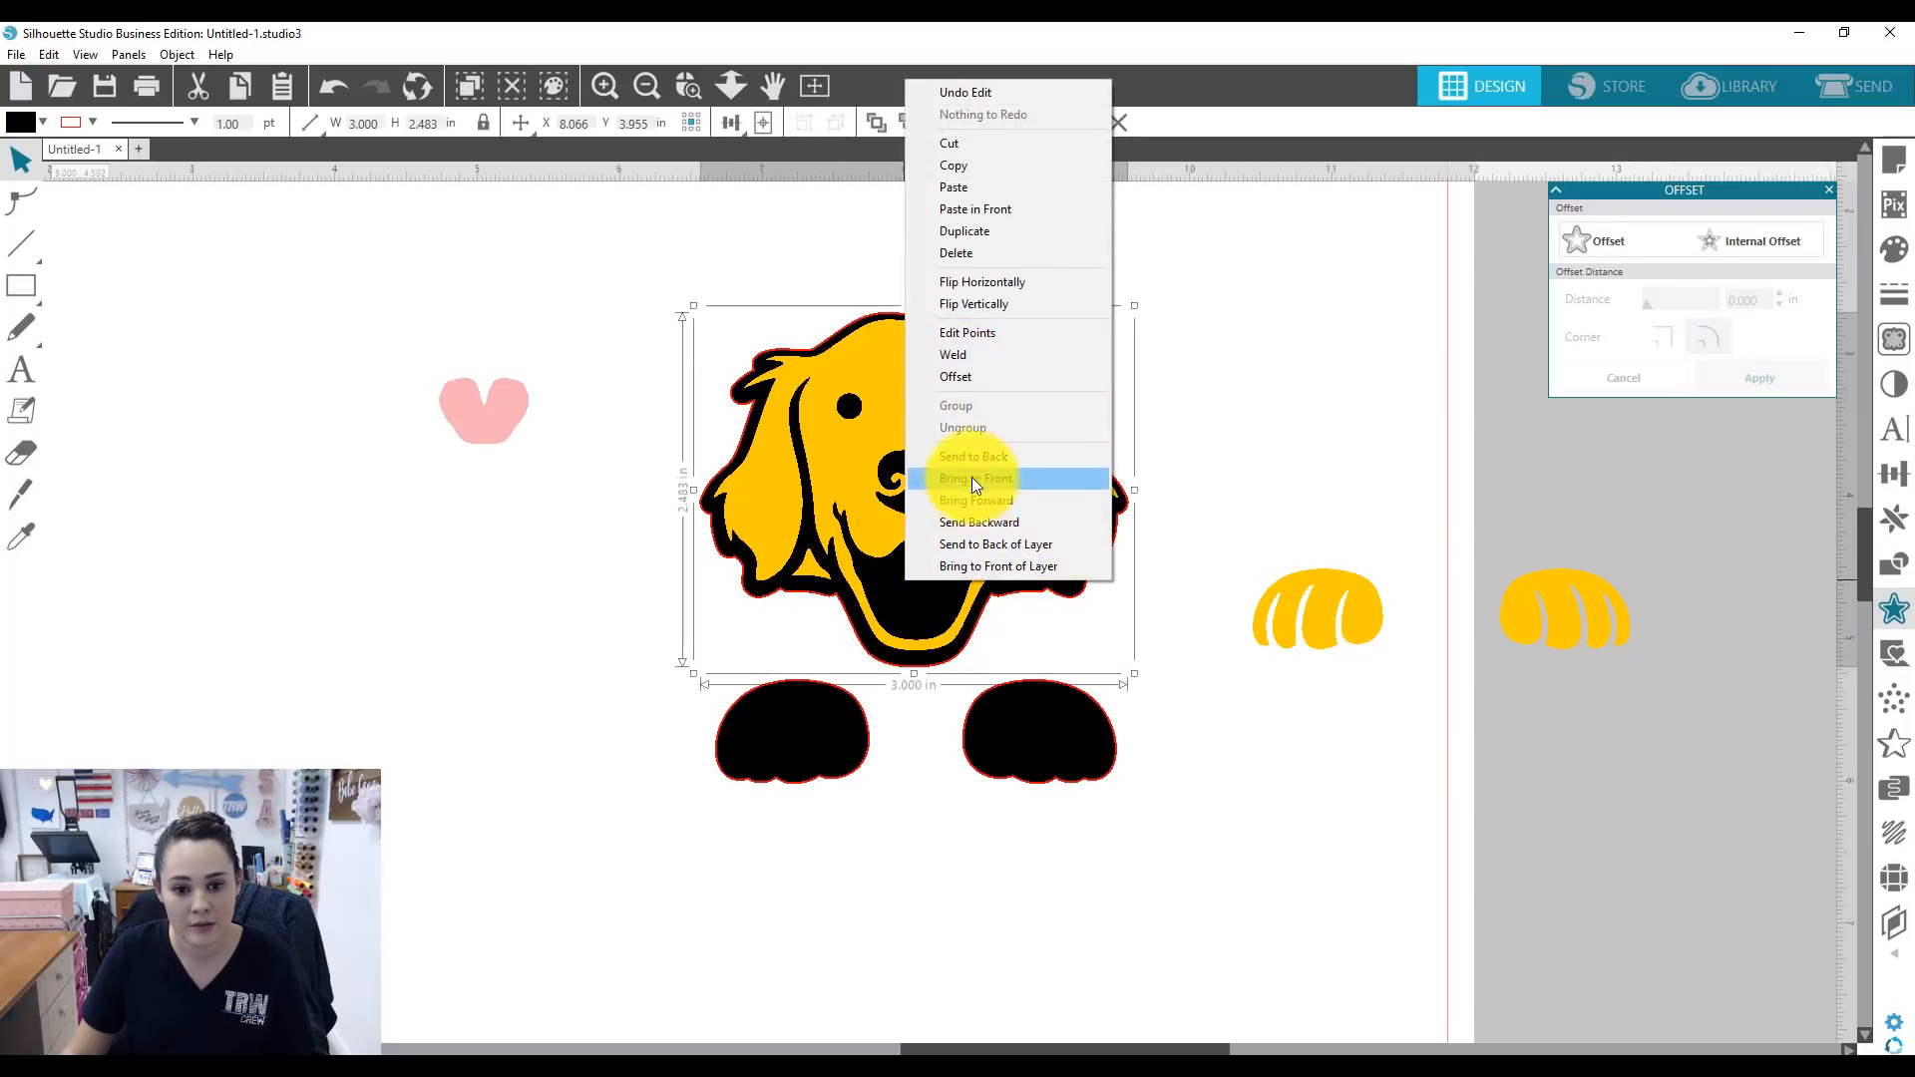
pyautogui.click(1171, 379)
pyautogui.click(950, 549)
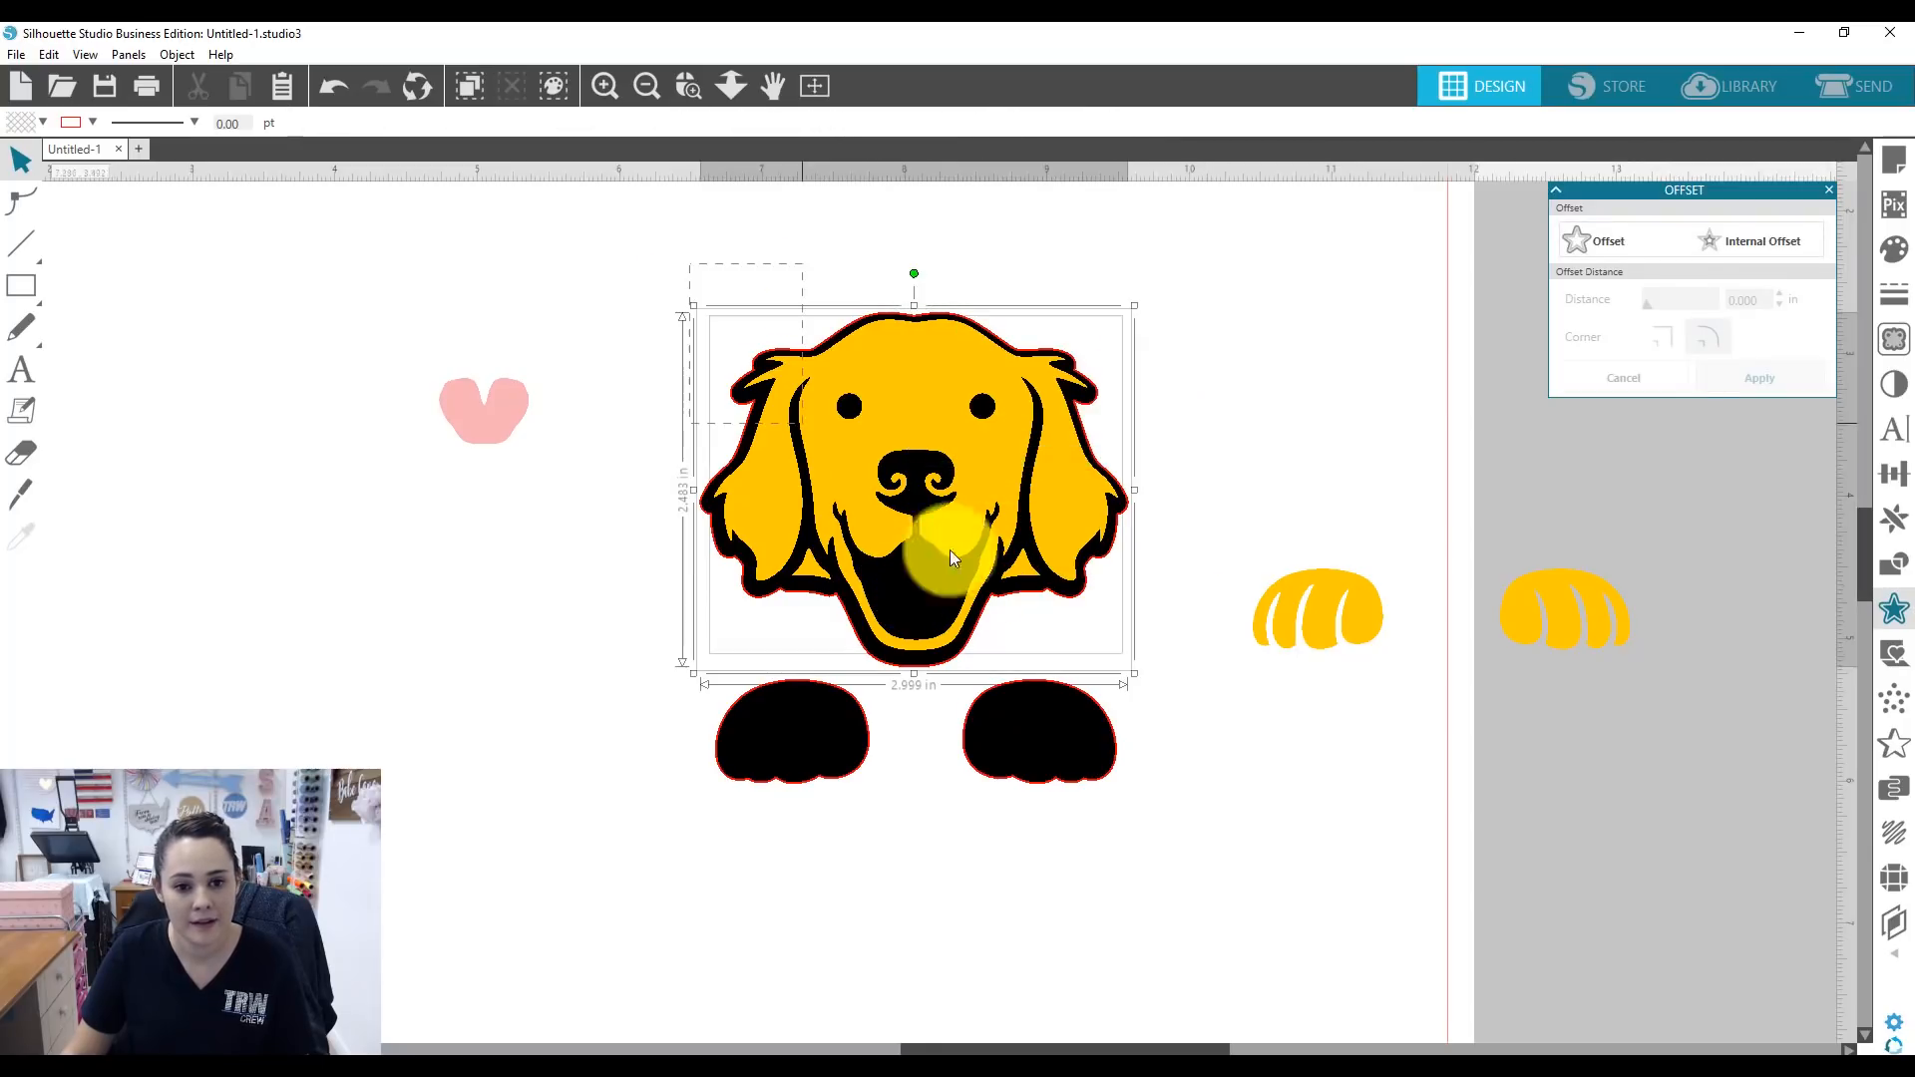
pyautogui.moveTo(997, 535); pyautogui.dragTo(569, 348)
pyautogui.click(998, 423)
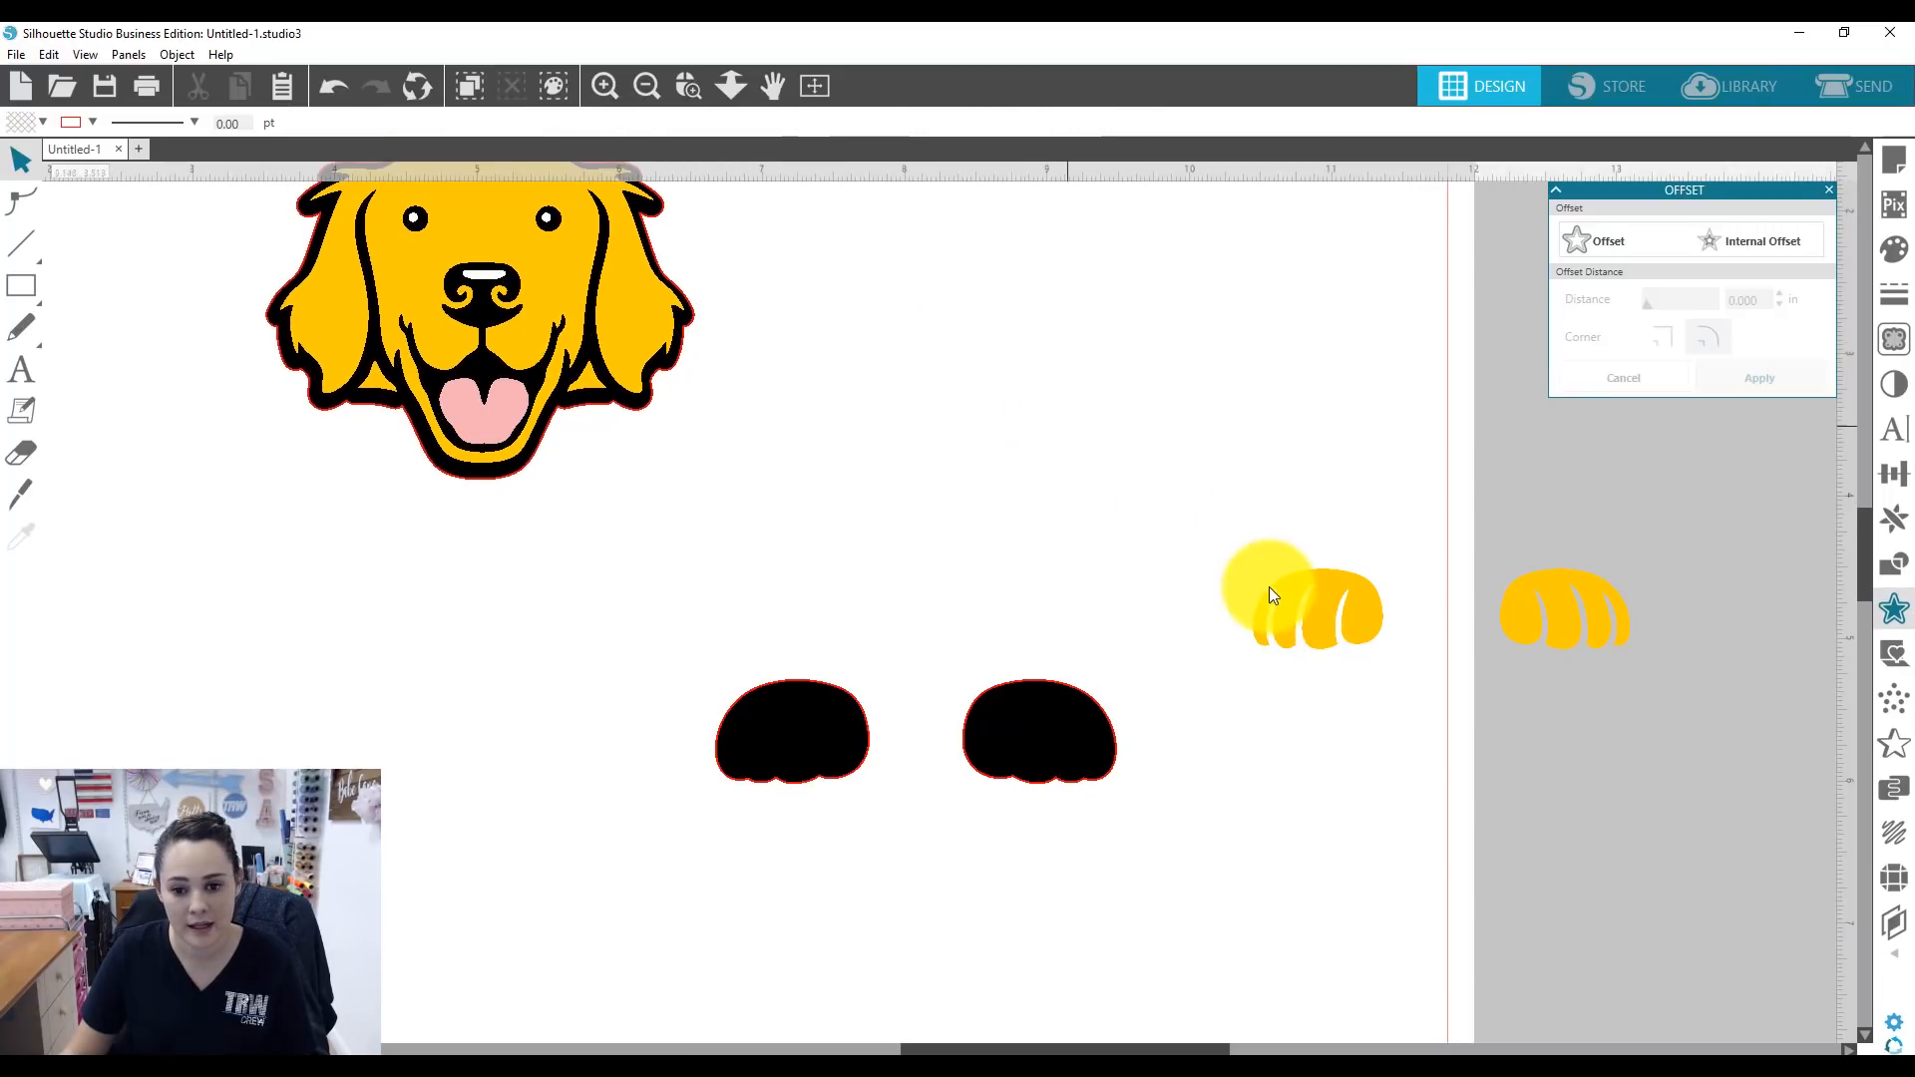
# Place the yellow paws on their black backings and move both layers together beneath the dog's head.
pyautogui.moveTo(1311, 630); pyautogui.dragTo(792, 761)
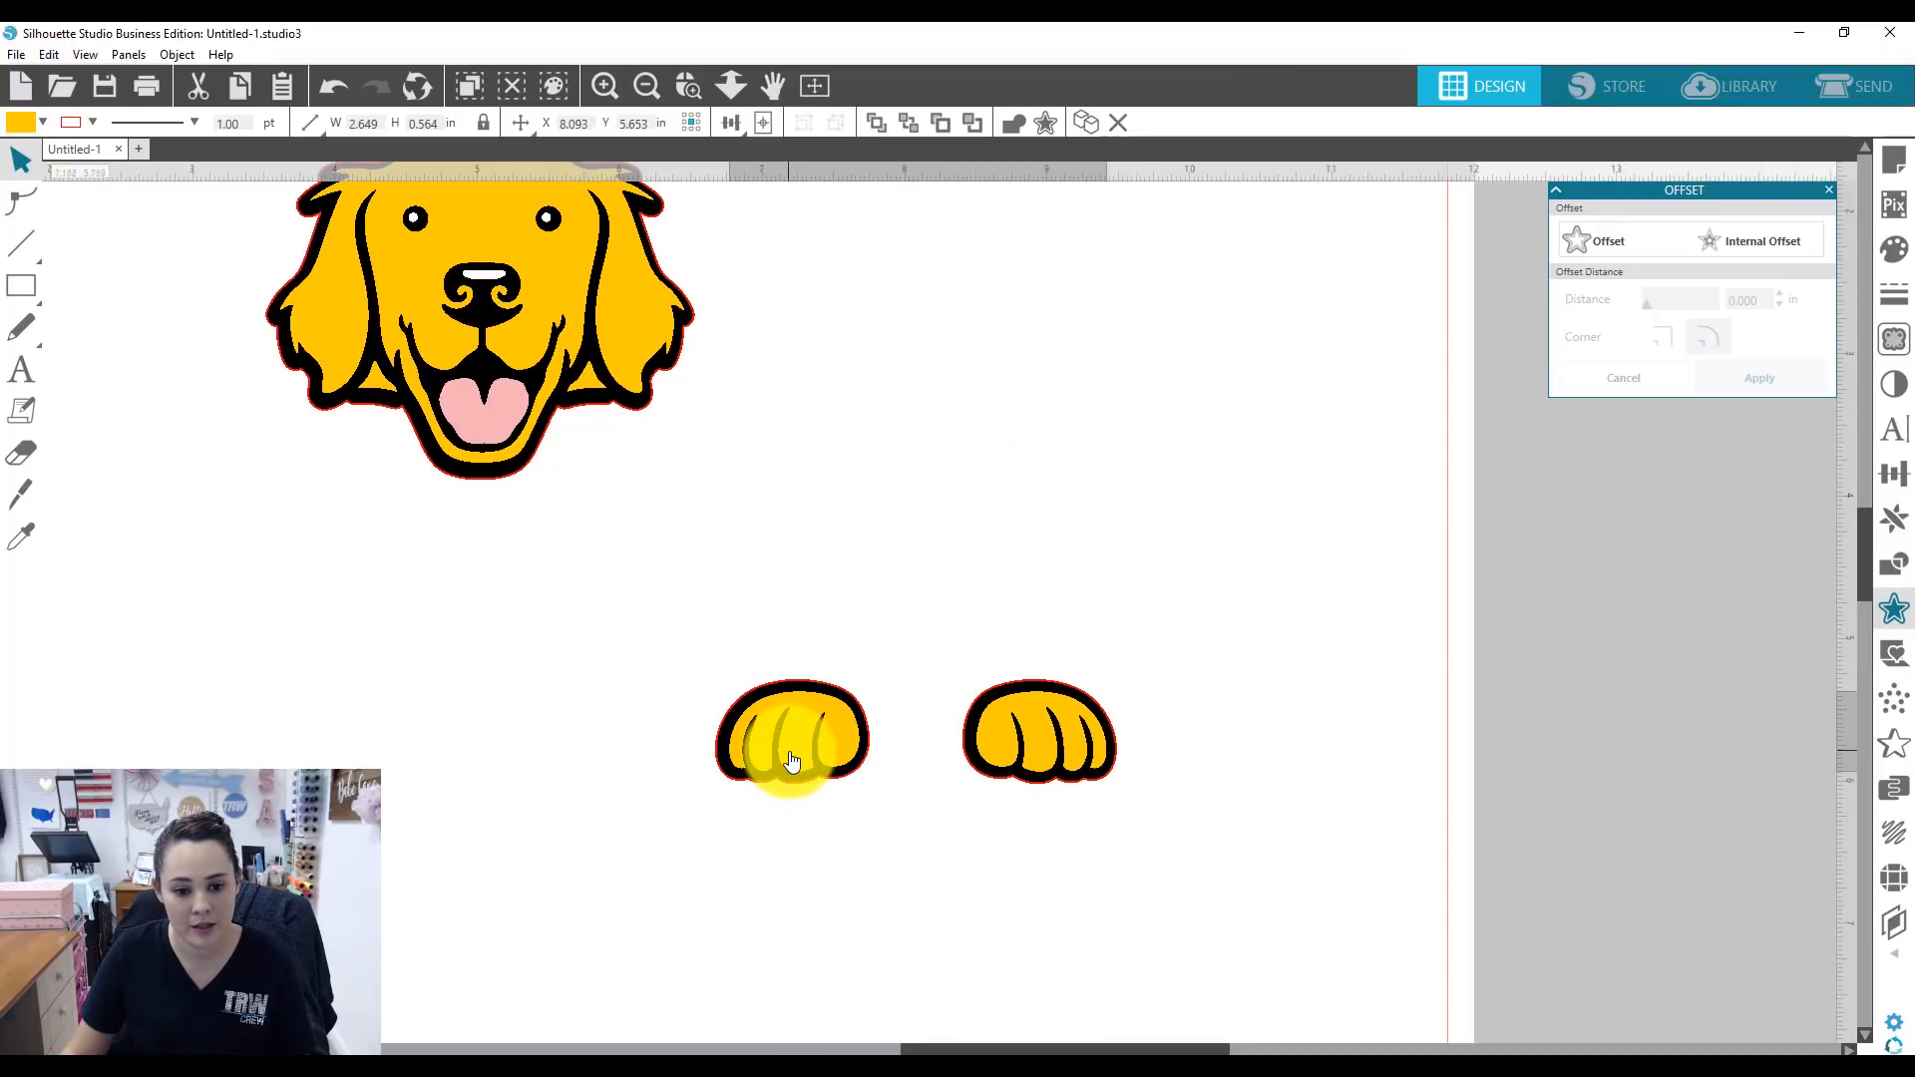
pyautogui.moveTo(787, 599); pyautogui.dragTo(878, 788)
pyautogui.moveTo(795, 727); pyautogui.dragTo(399, 564)
pyautogui.scroll(3, 411, 519)
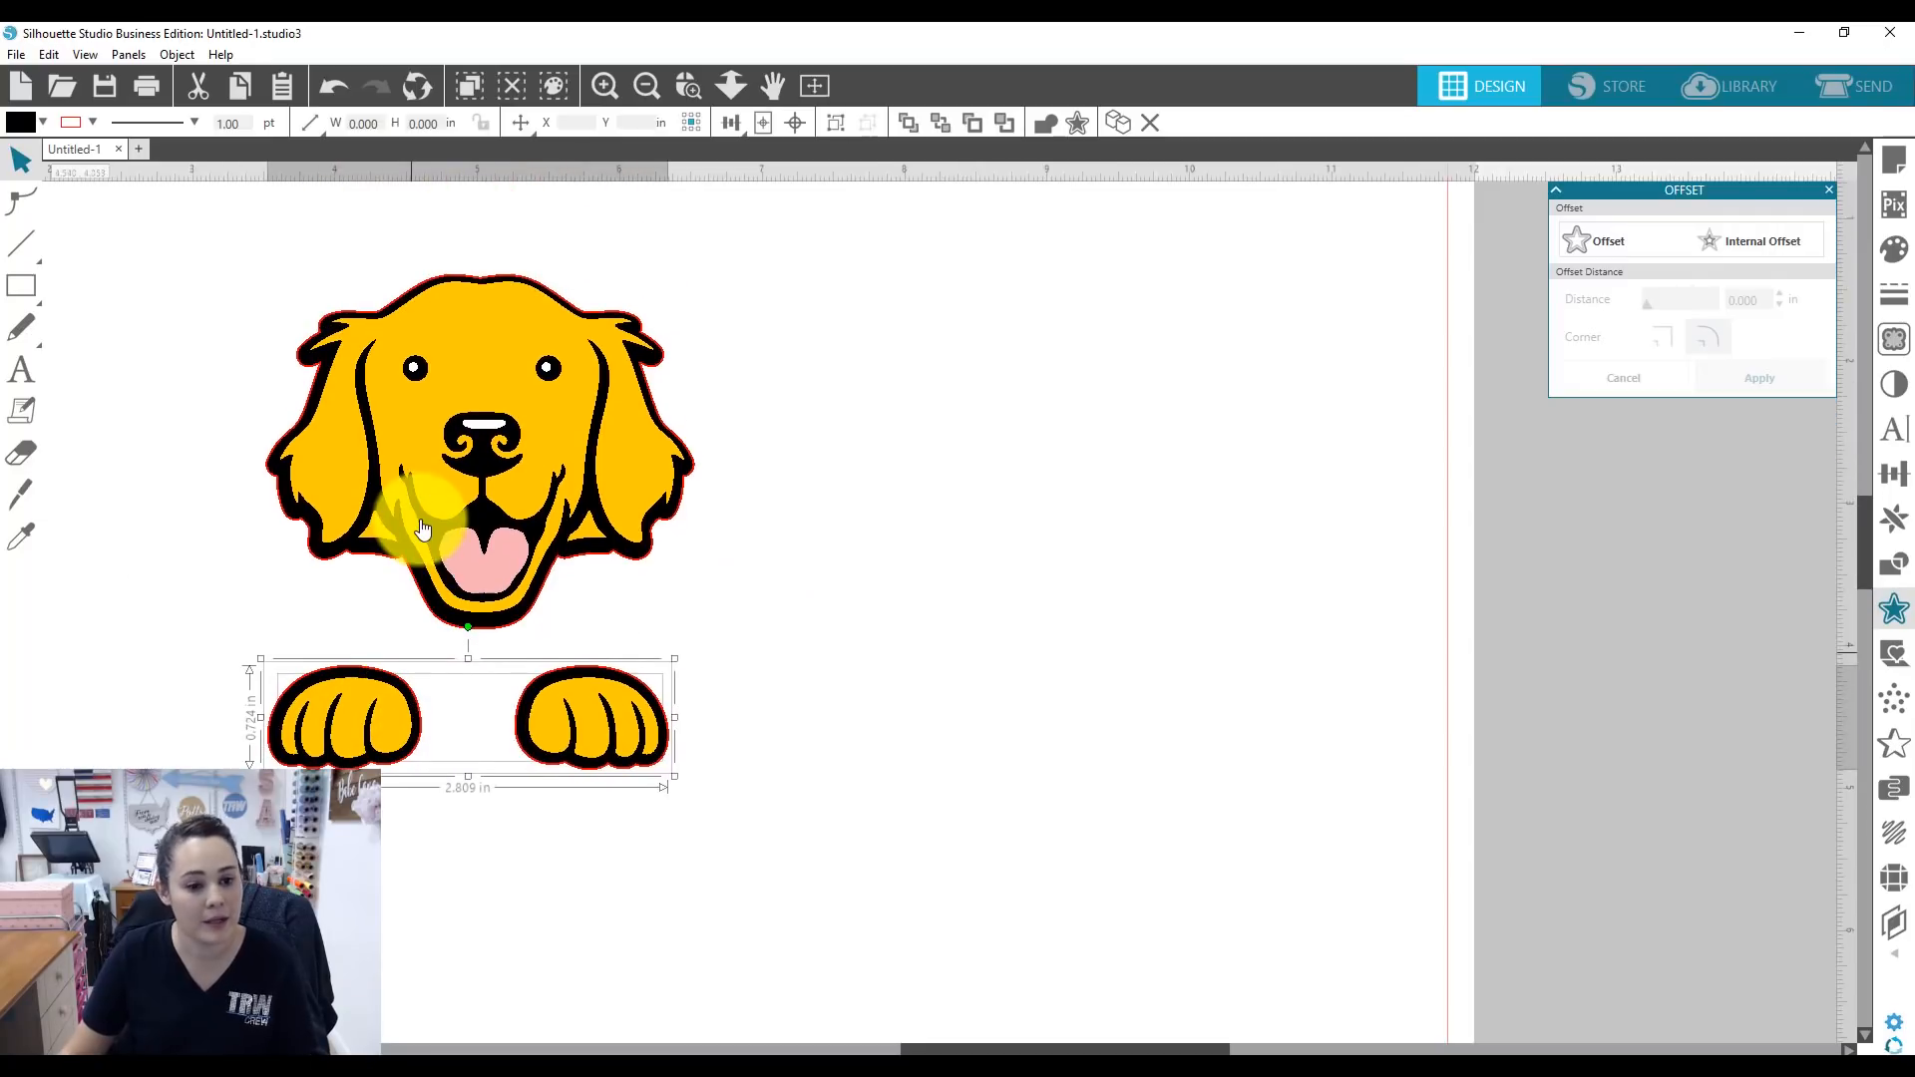
pyautogui.click(788, 509)
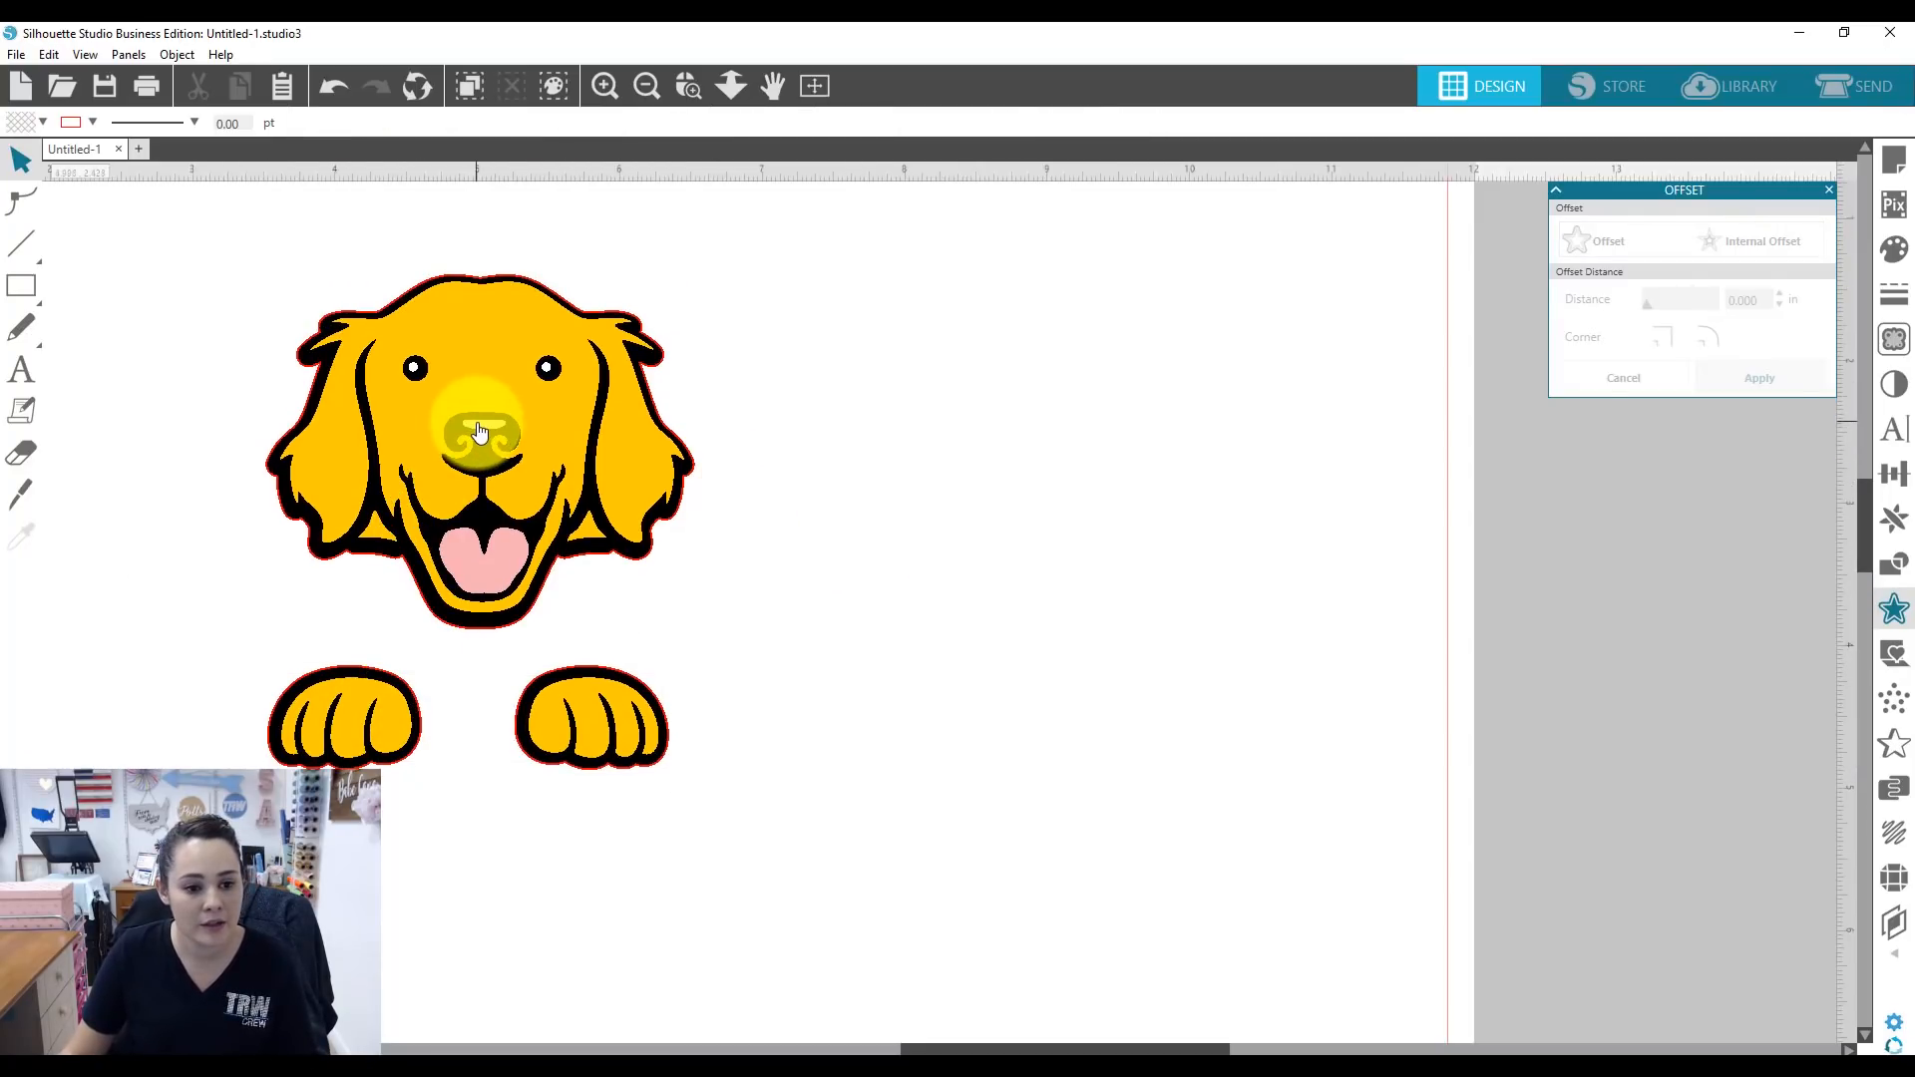
# Move the white eye and nose highlights off the face, and the spare black silhouette farther away from the page.
pyautogui.moveTo(480, 431); pyautogui.dragTo(938, 461)
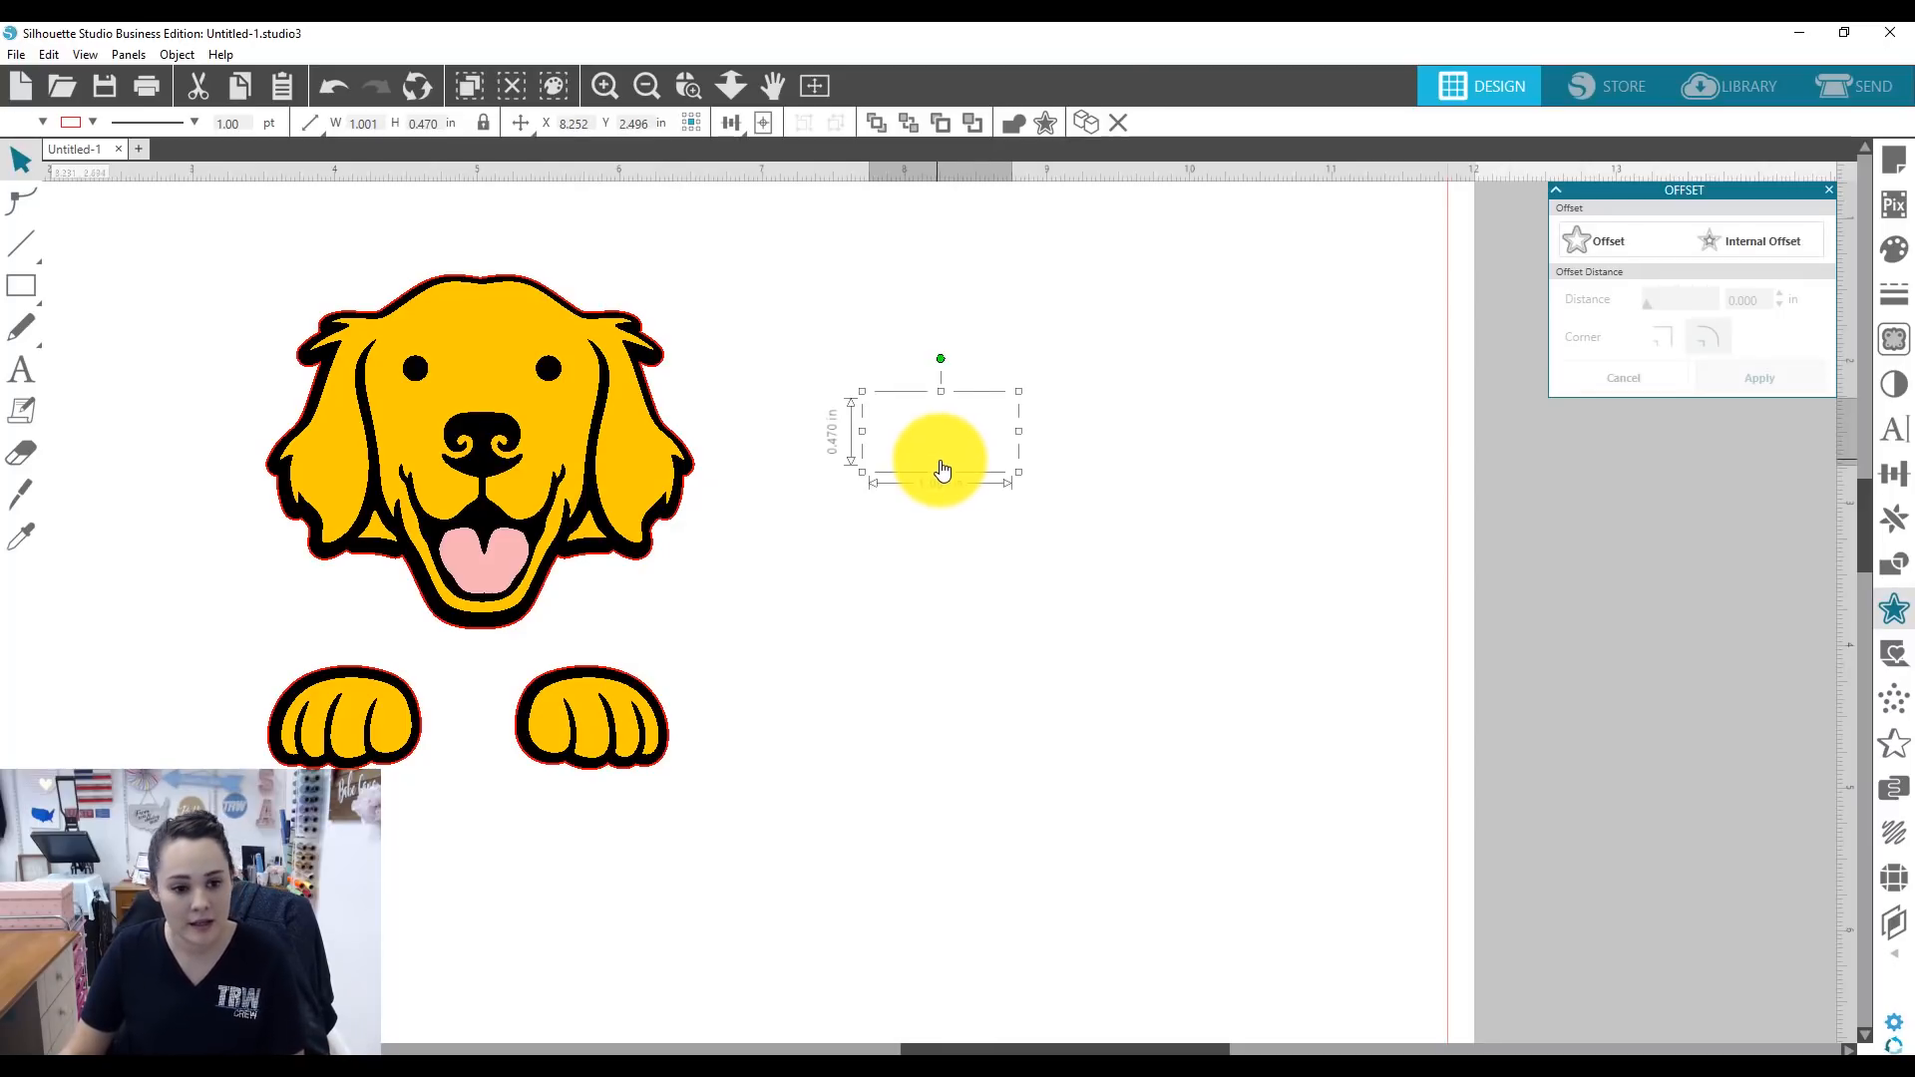
pyautogui.click(1014, 550)
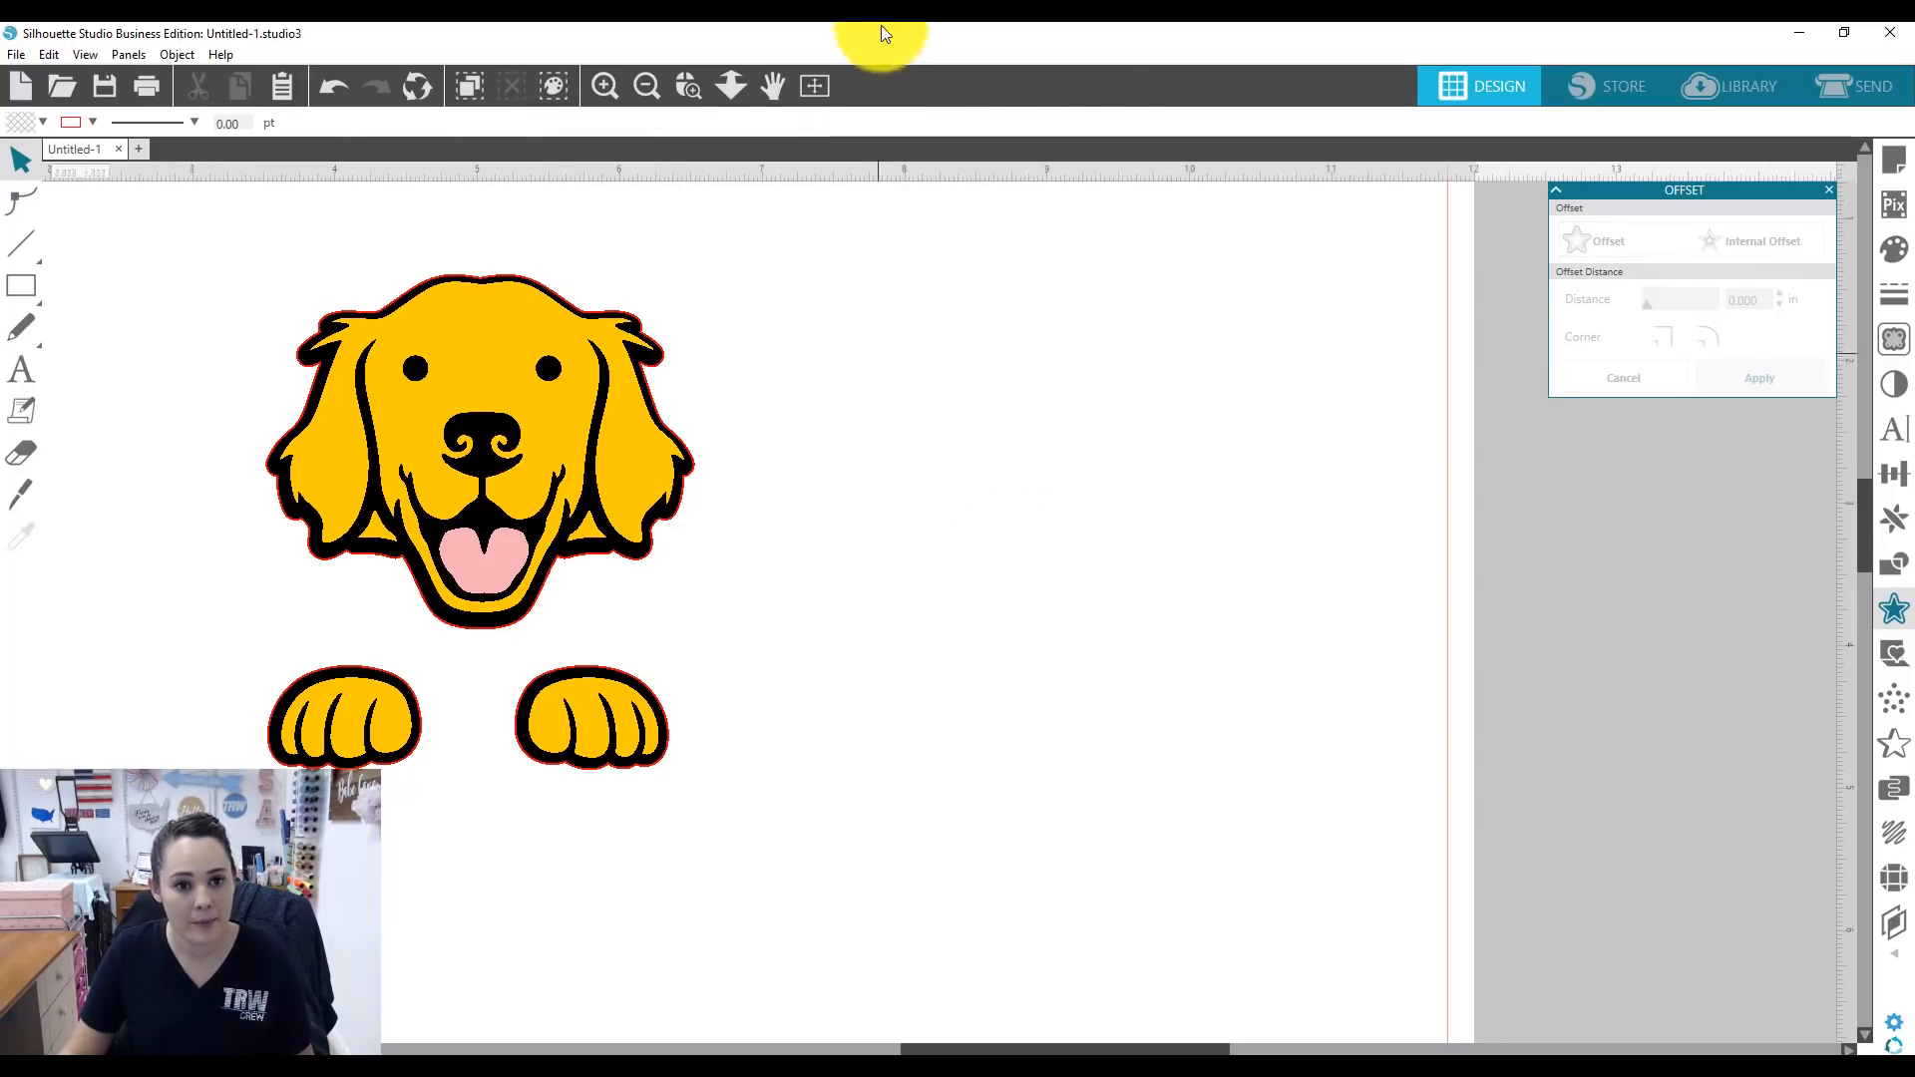
pyautogui.click(814, 87)
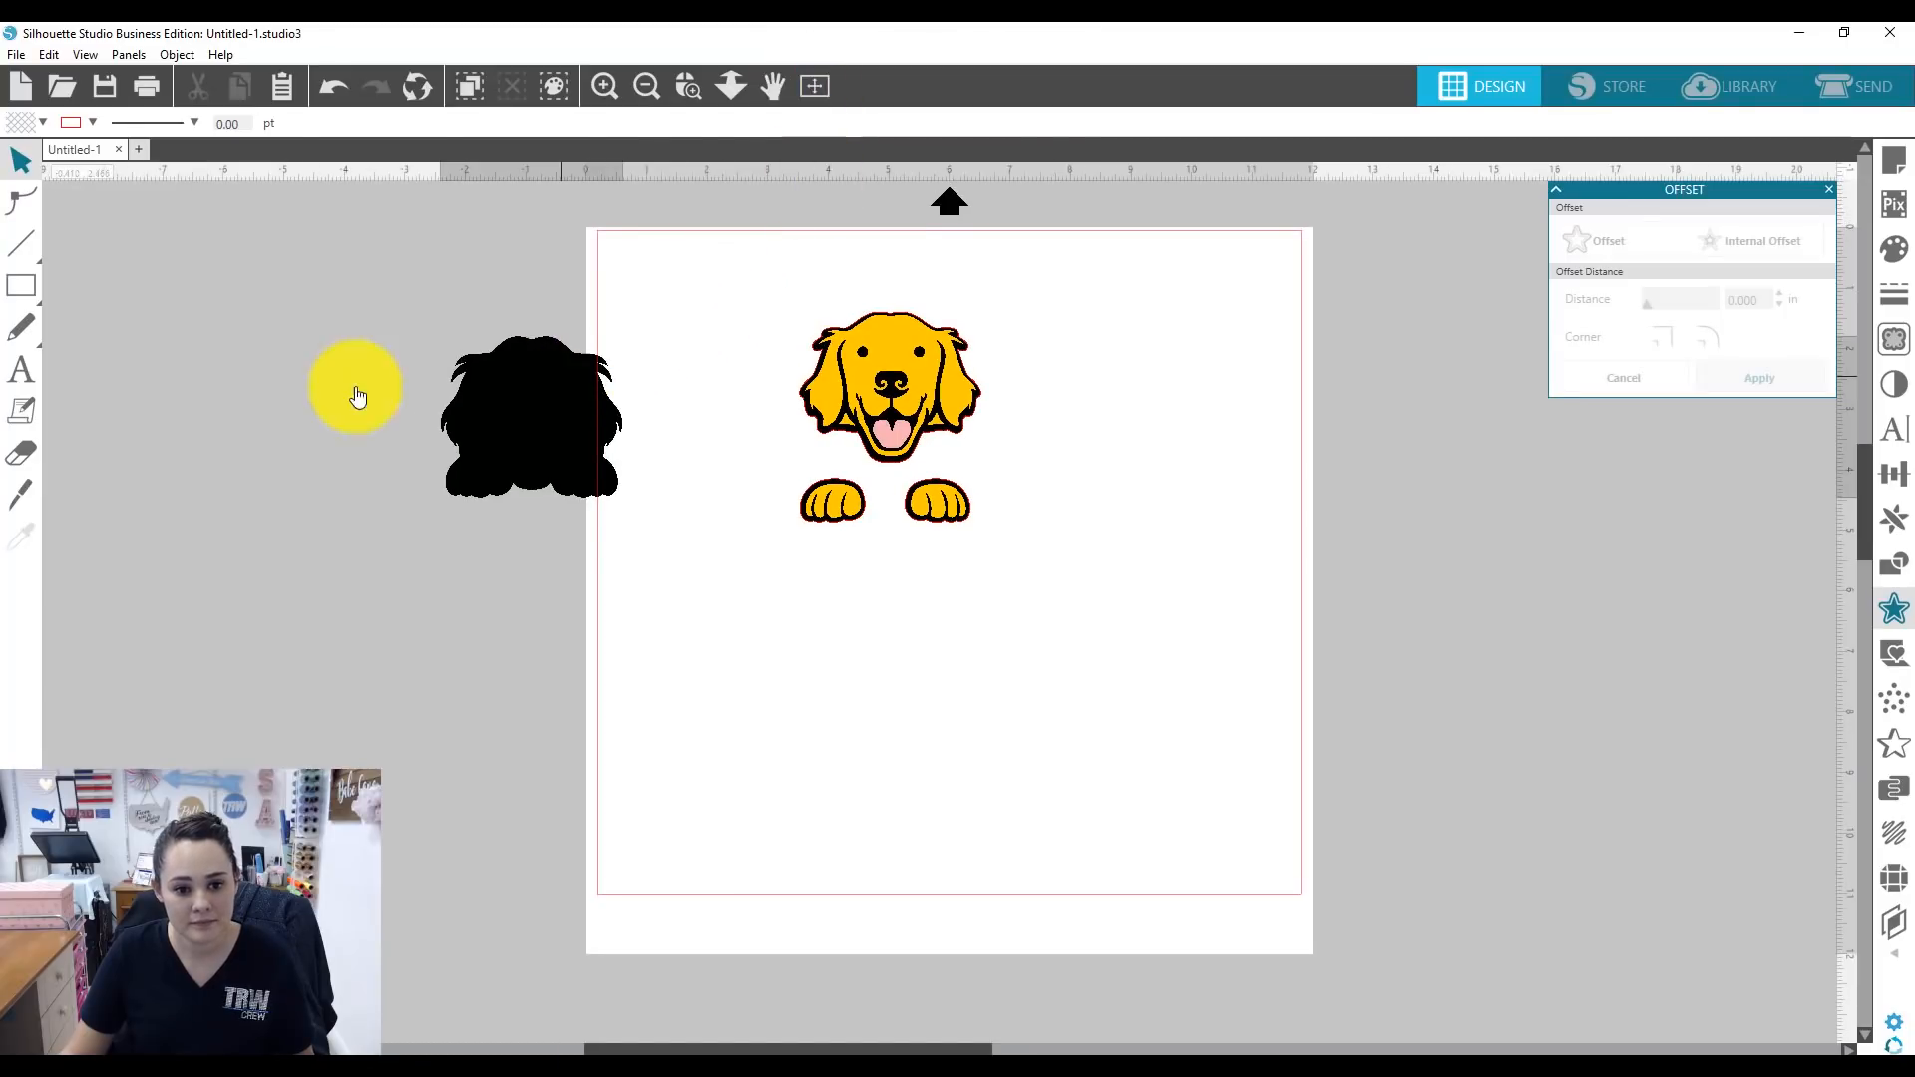
# Nudge the yellow head to X 5.000 in, Y 2.620 in, and move the whole dog design to the page's upper-left area.
pyautogui.click(873, 381)
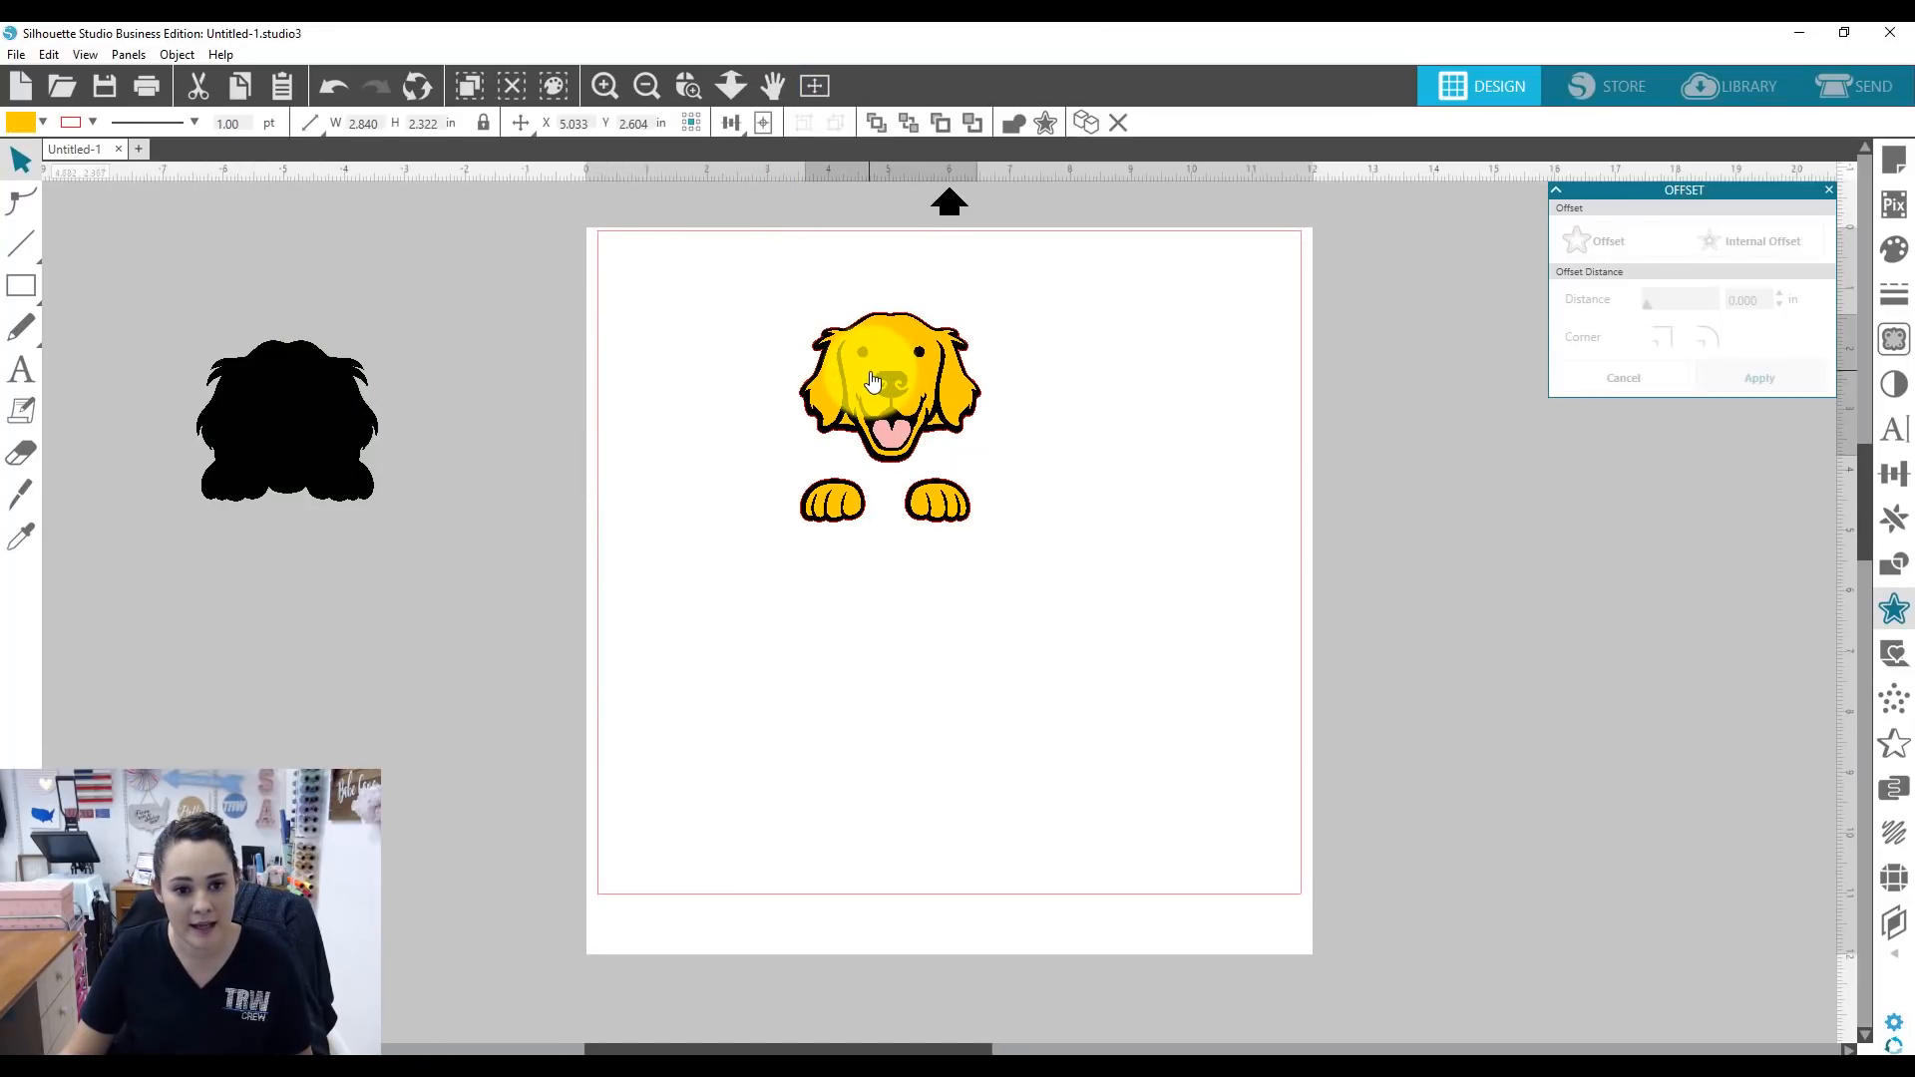
pyautogui.moveTo(873, 381); pyautogui.dragTo(871, 382)
pyautogui.click(1089, 398)
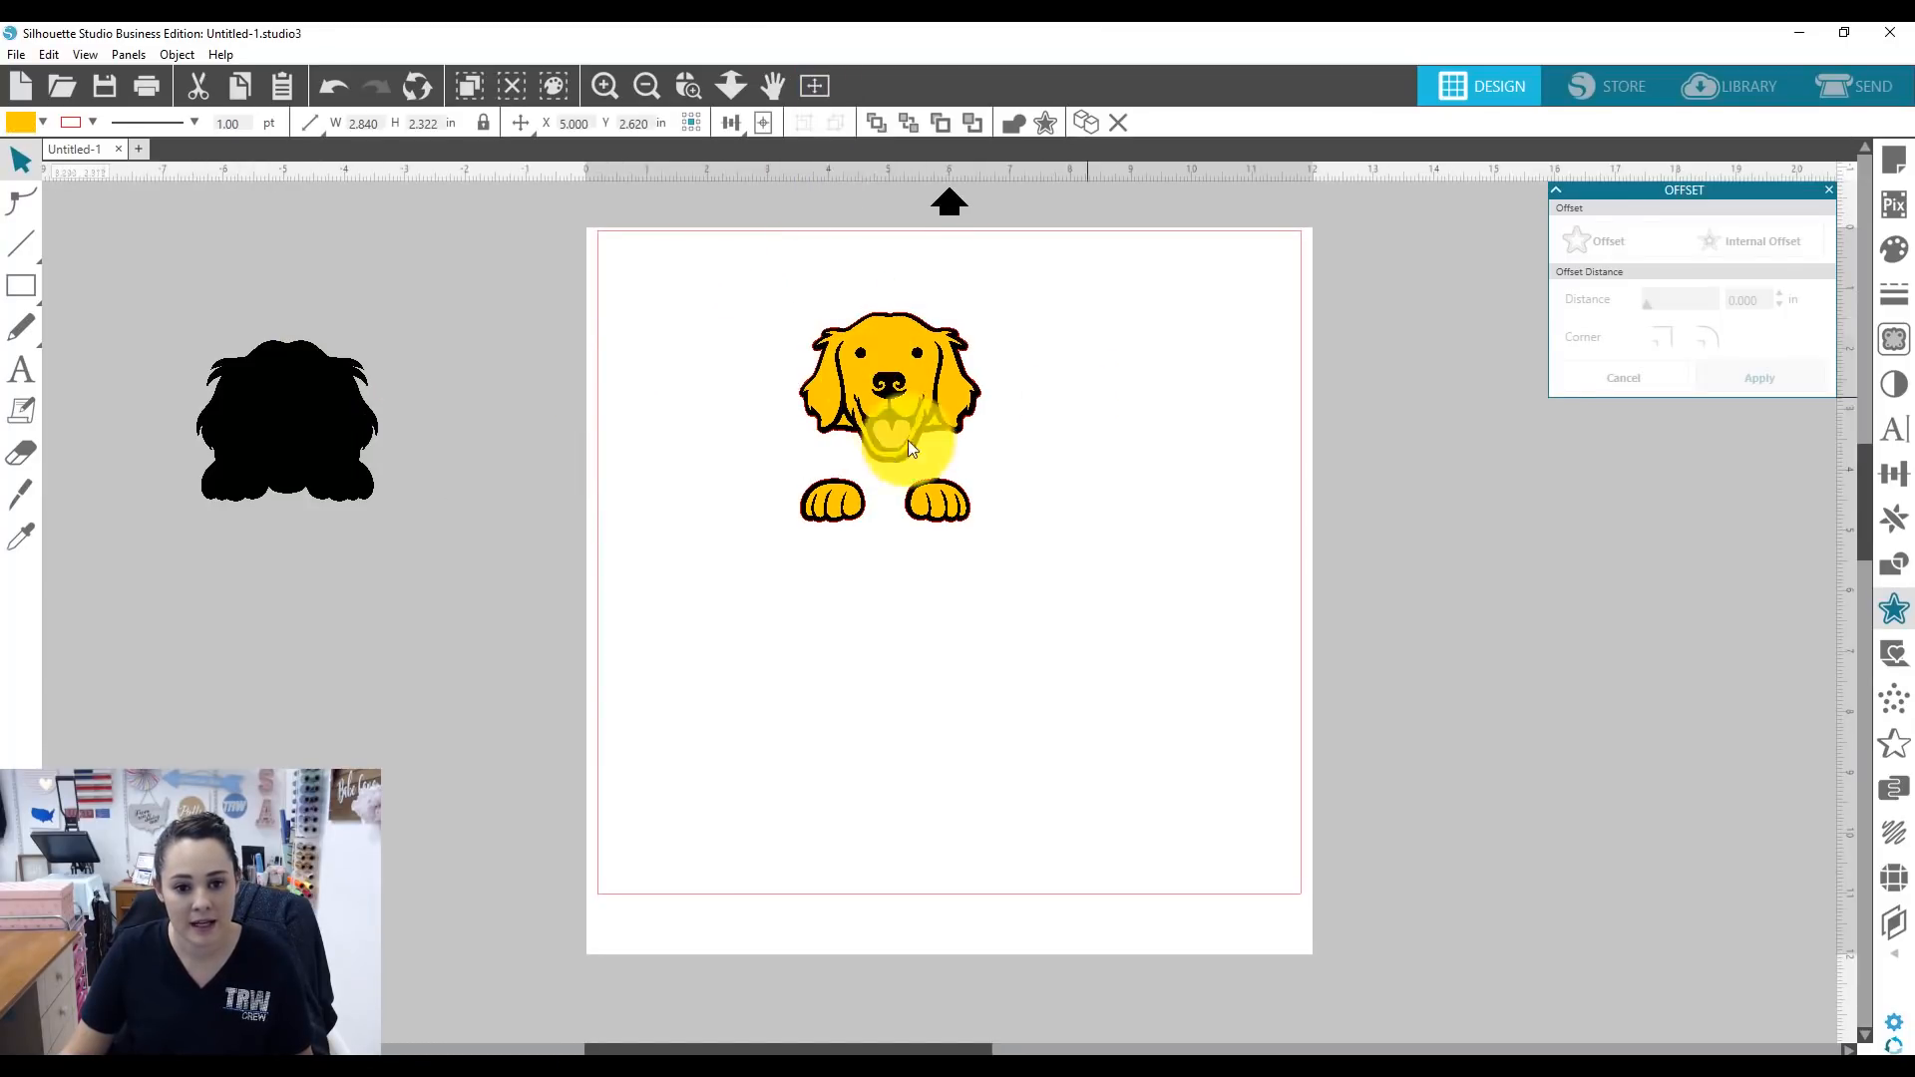
pyautogui.click(879, 438)
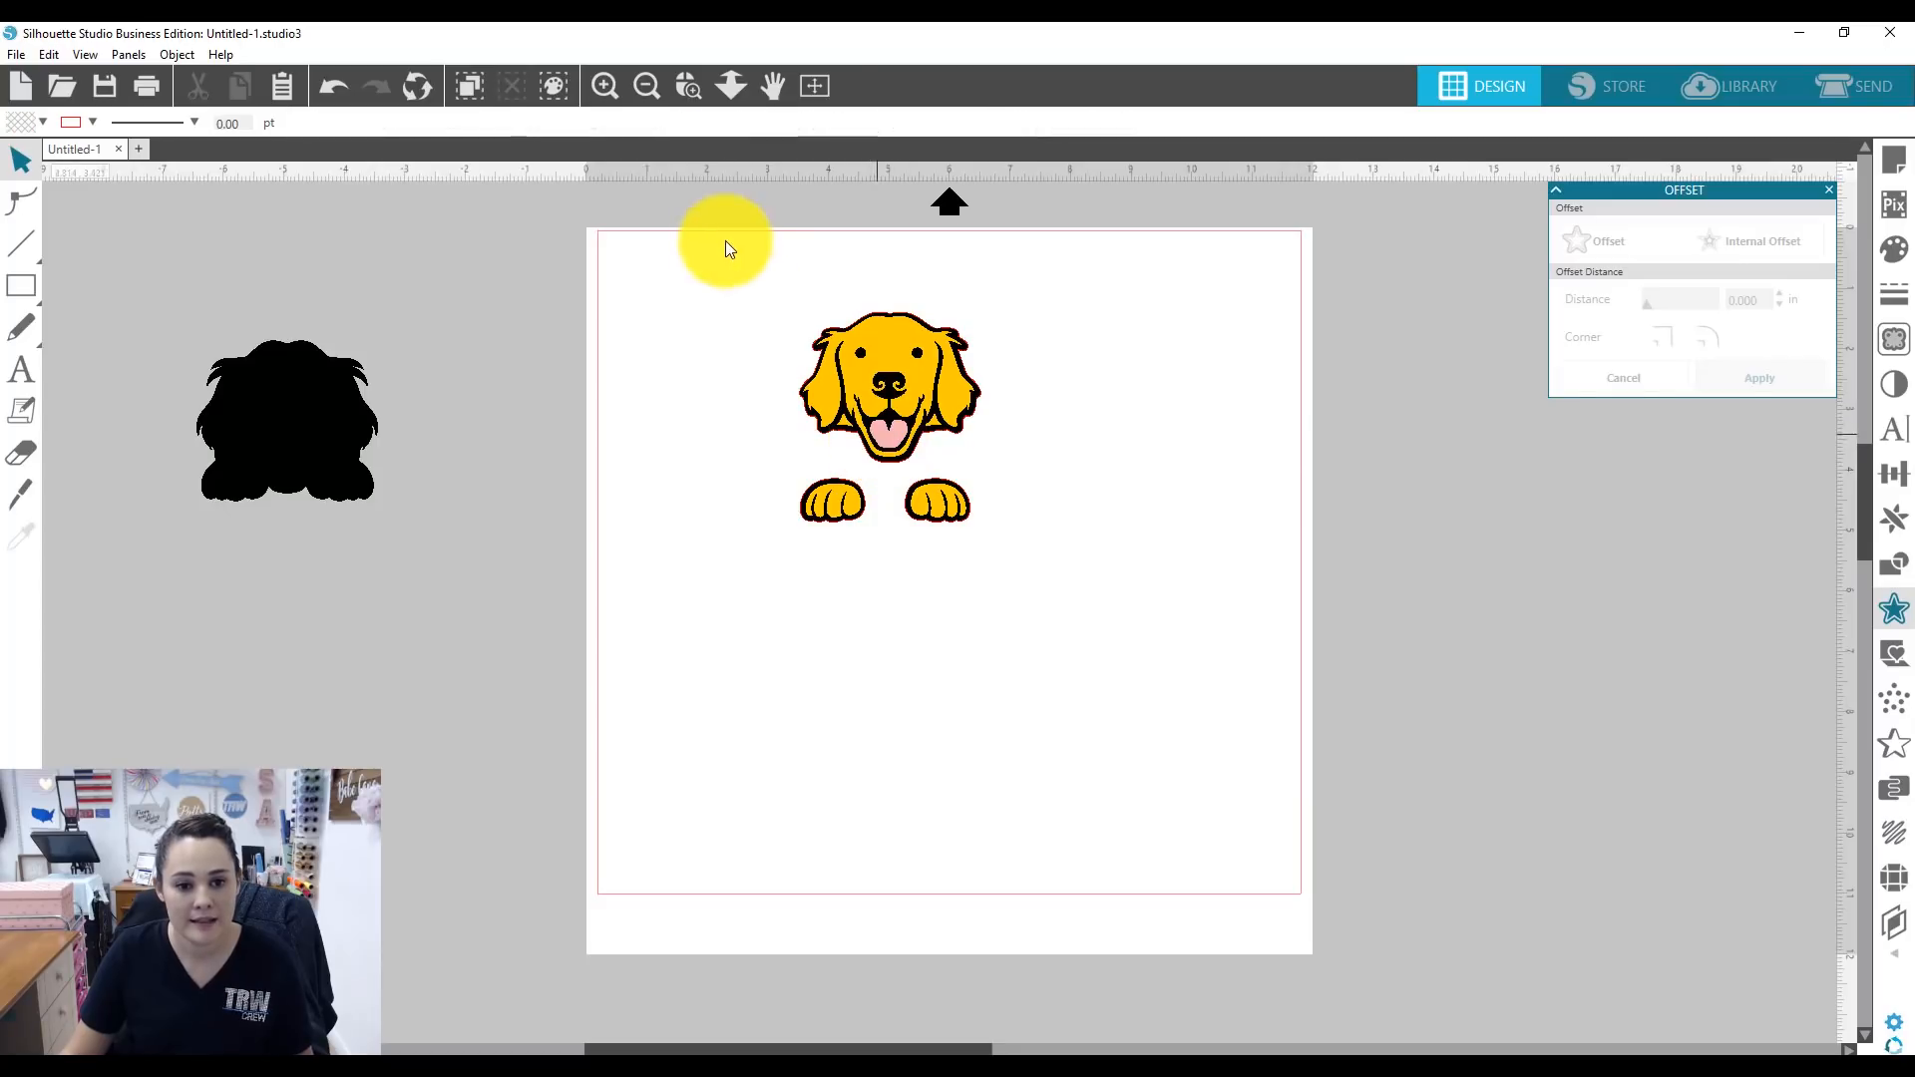
pyautogui.moveTo(720, 251); pyautogui.dragTo(1005, 649)
pyautogui.moveTo(882, 508); pyautogui.dragTo(784, 464)
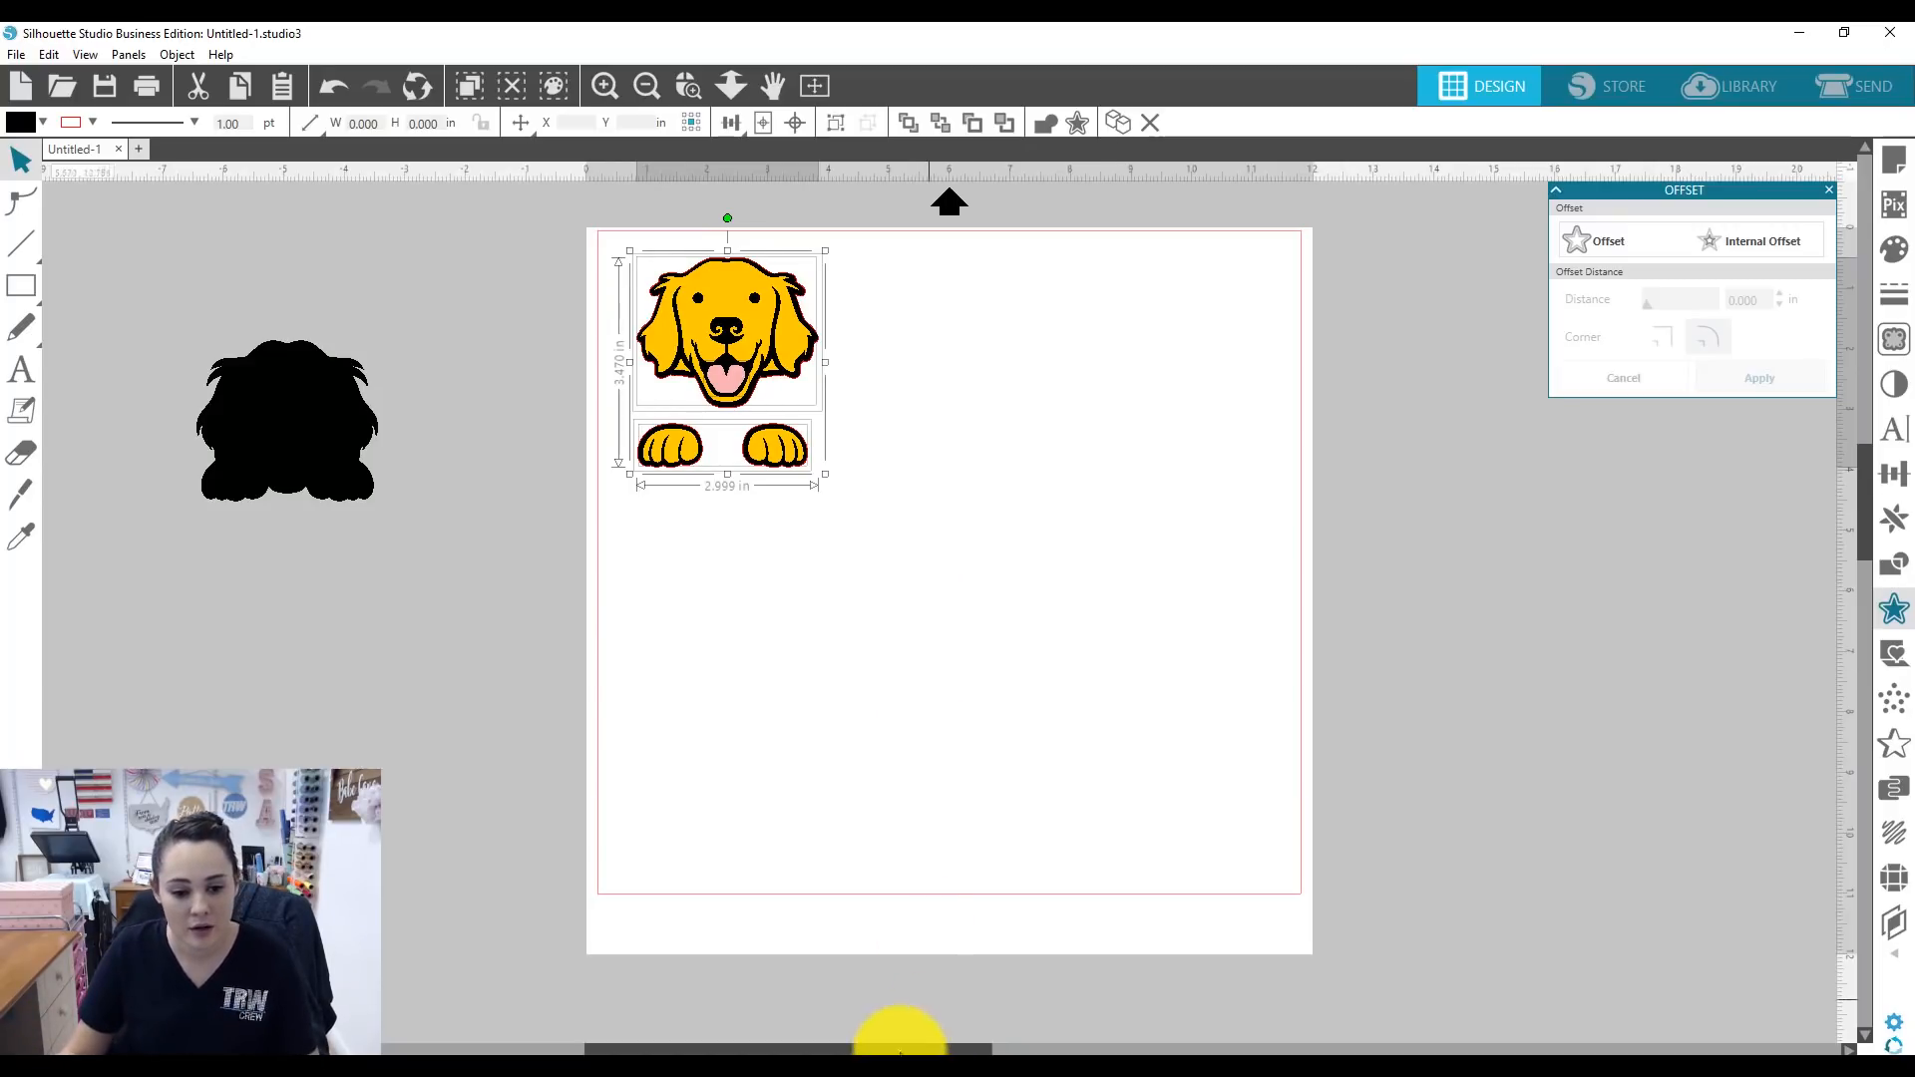
# Switch to CorelDRAW and set the golden retriever design's width to 3 in with its proportions kept.
pyautogui.click(868, 1047)
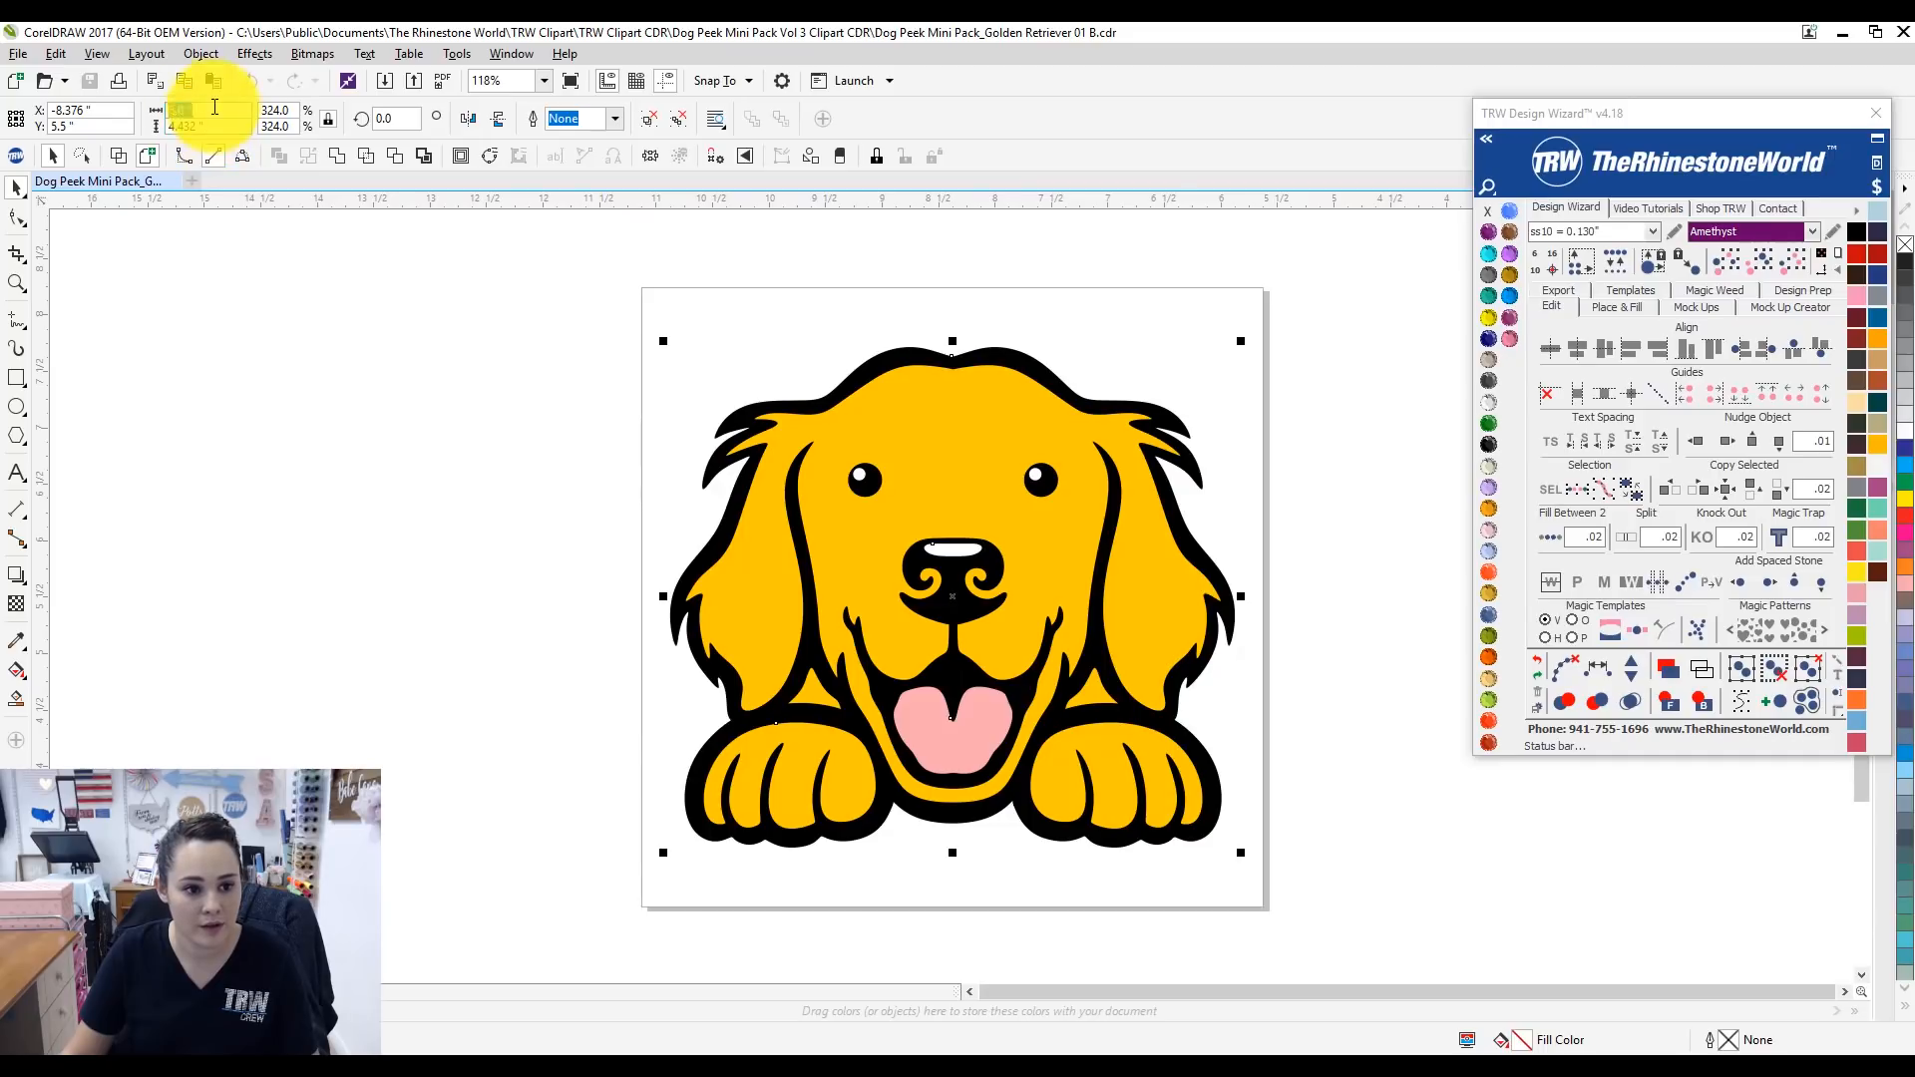
pyautogui.click(172, 110)
pyautogui.write('3')
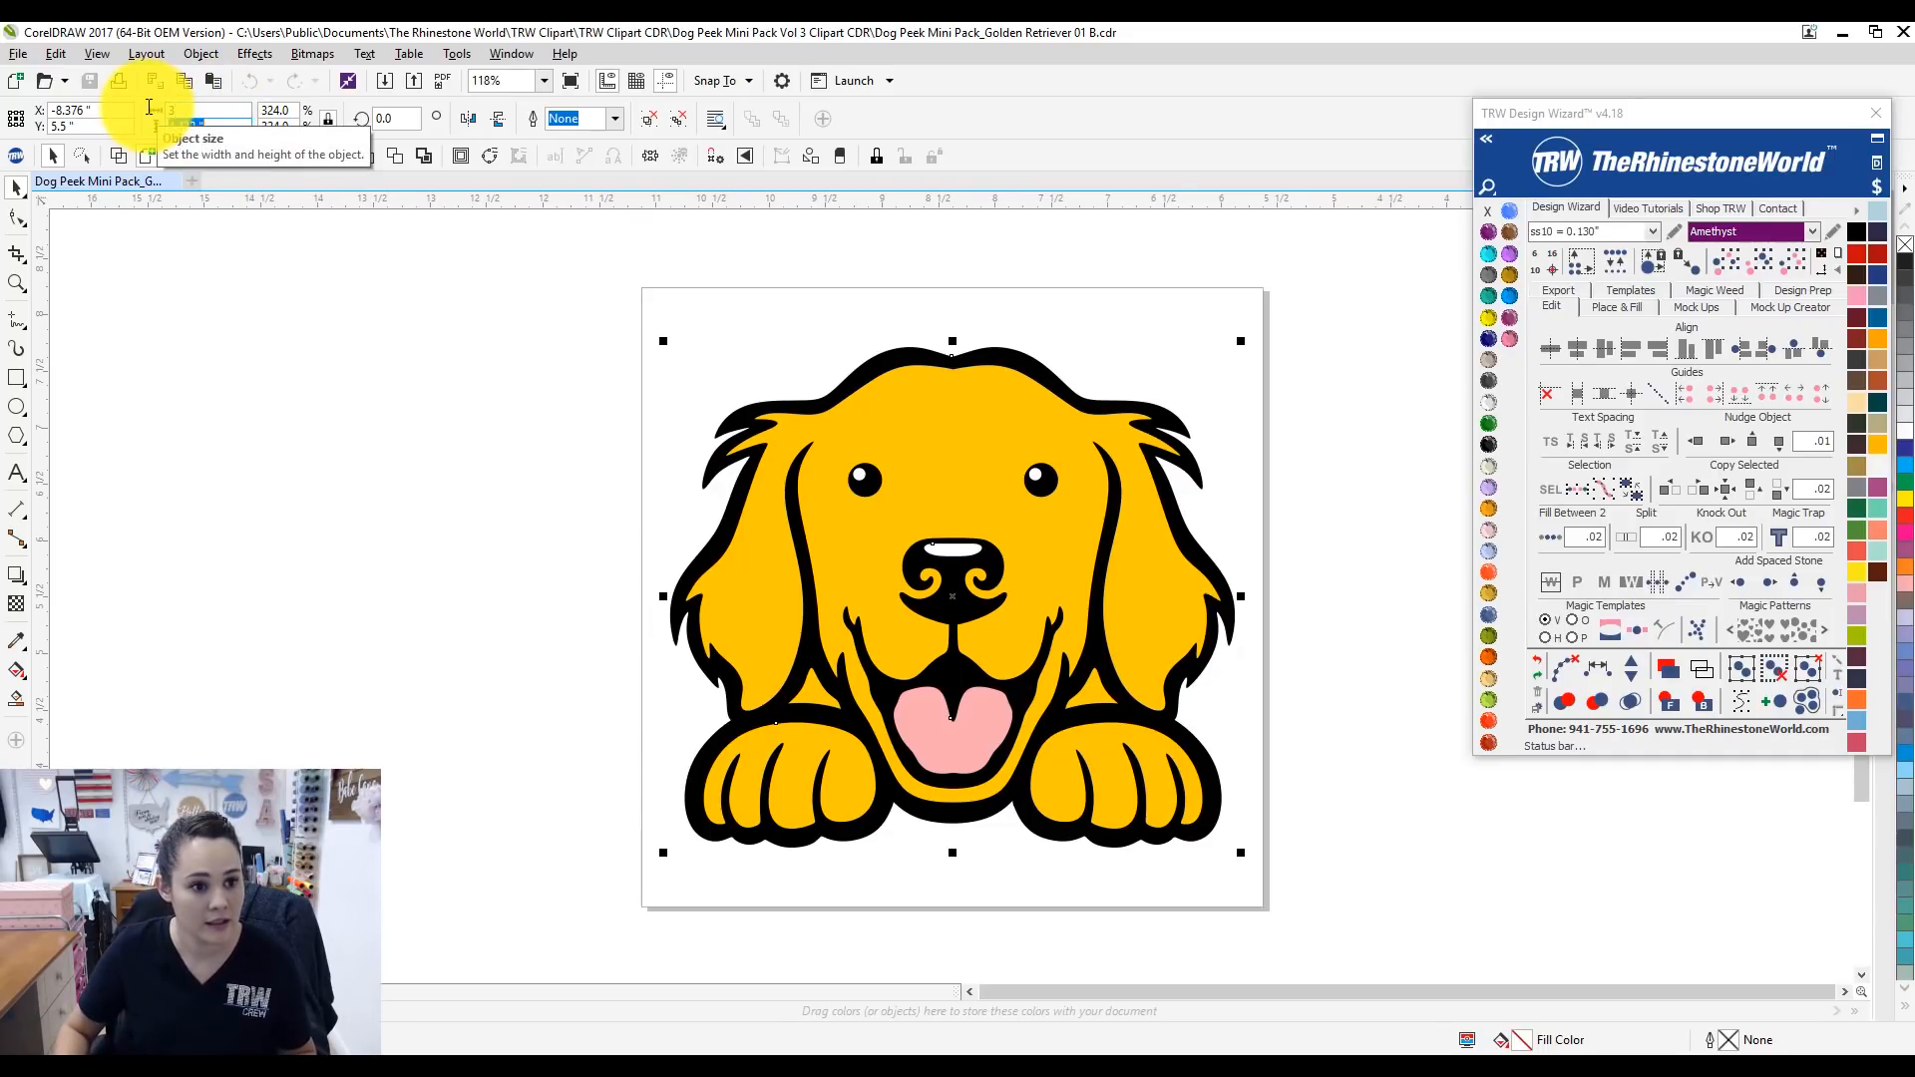
pyautogui.press('Return')
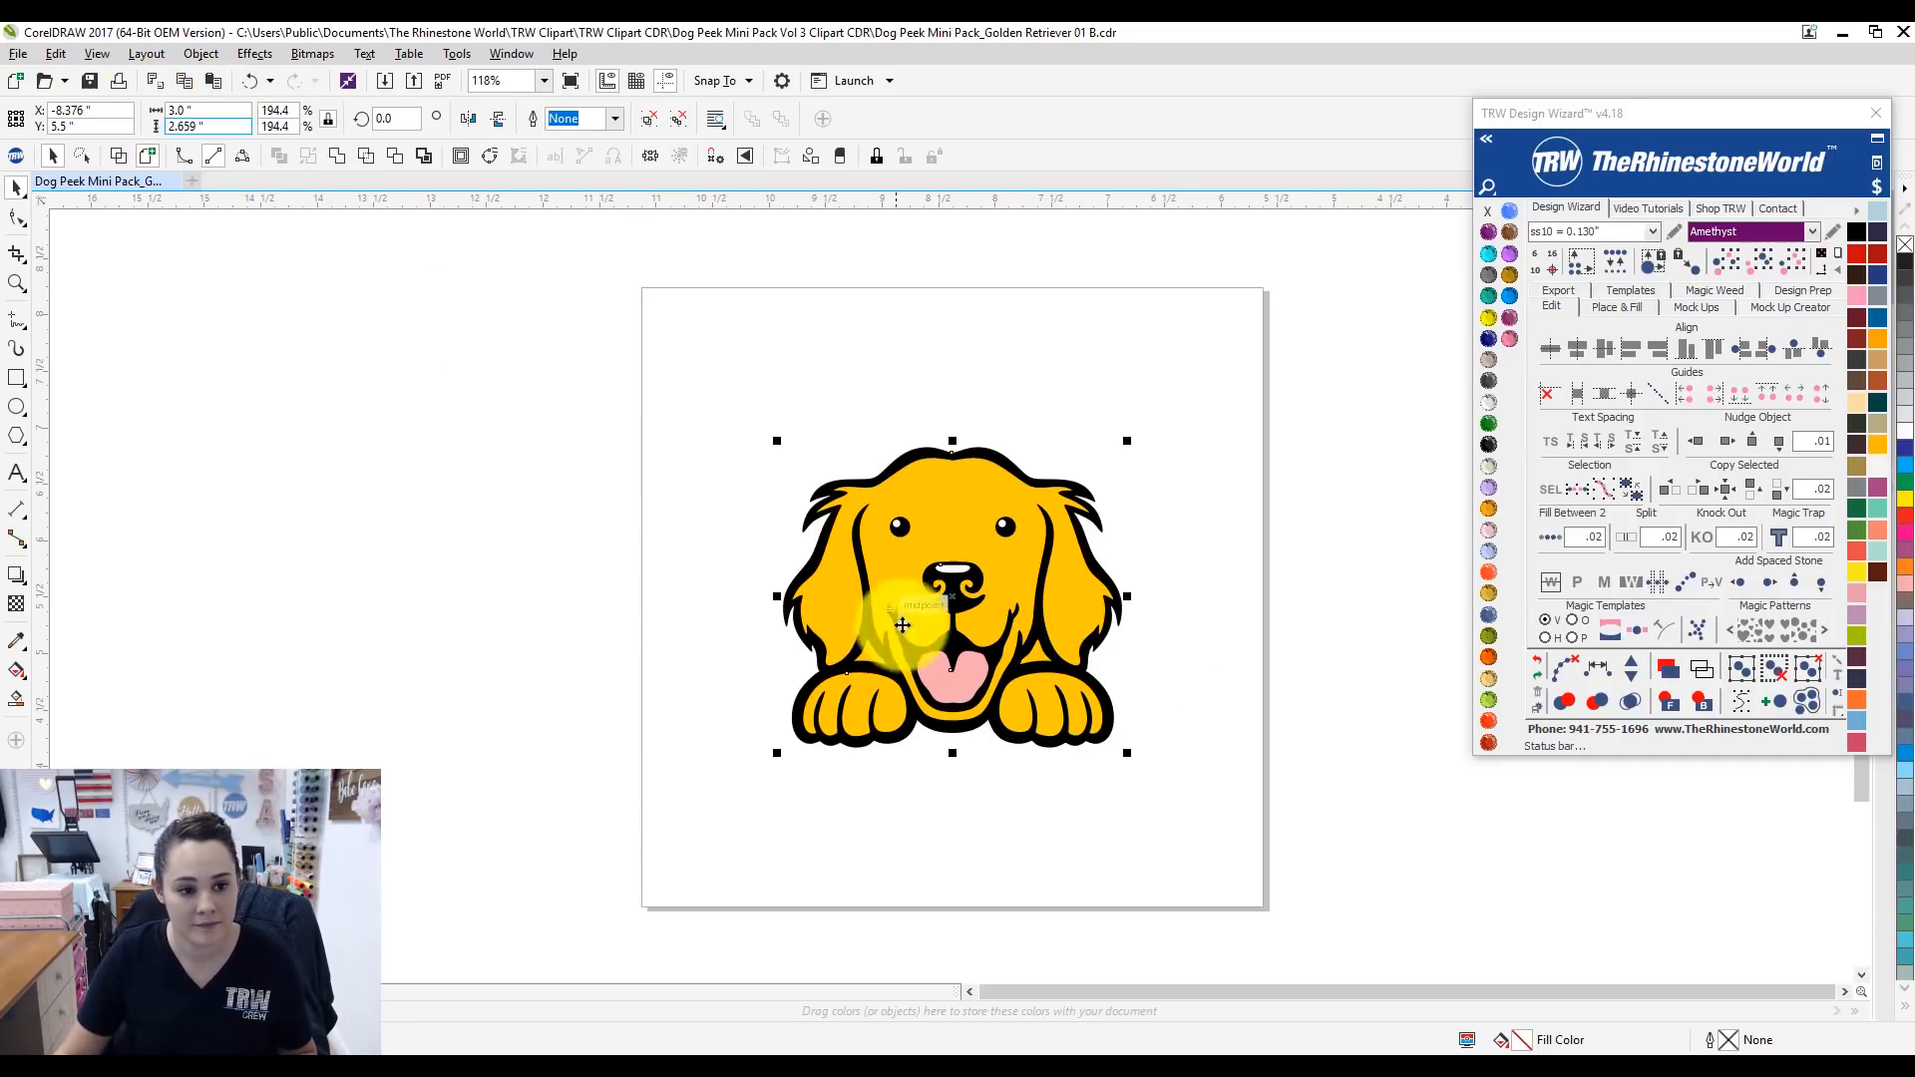
pyautogui.click(824, 391)
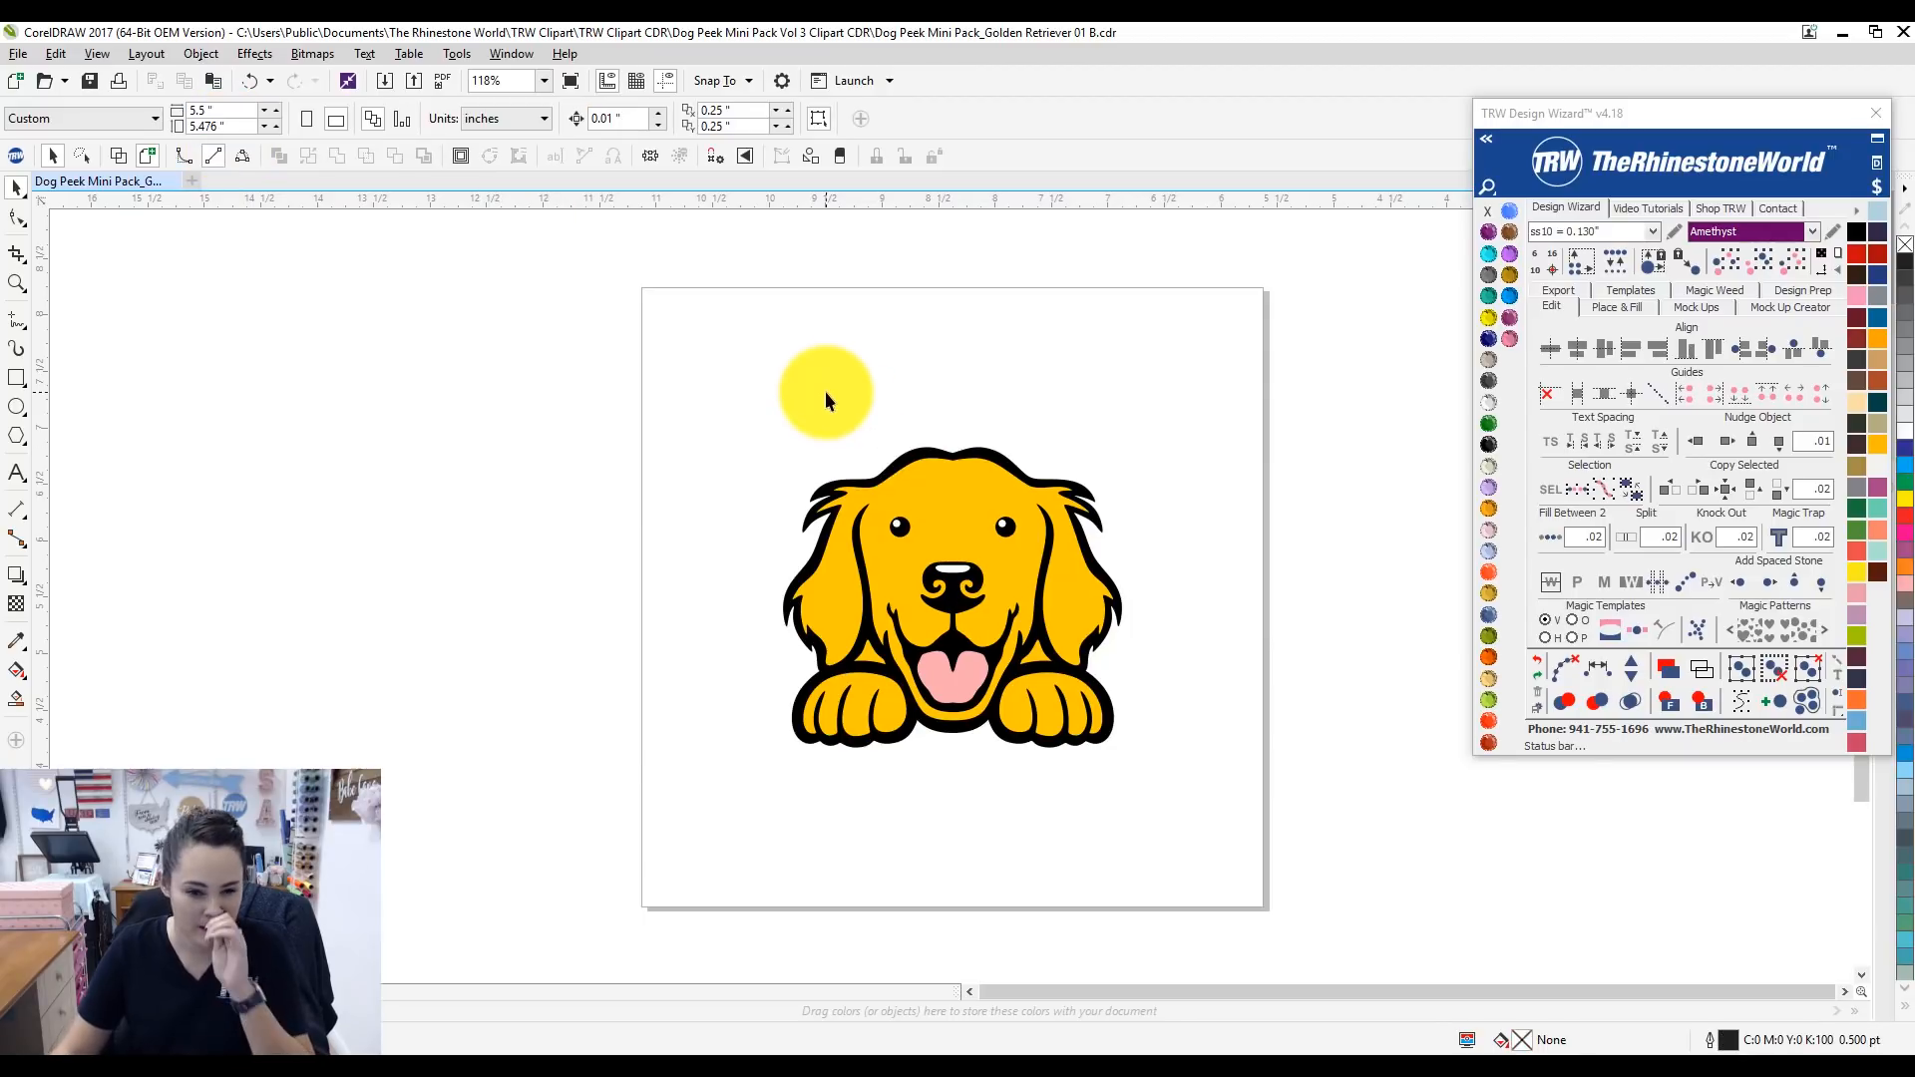
# Ungroup the dog design and move its yellow layer to the left of the black silhouette.
pyautogui.rightClick(956, 504)
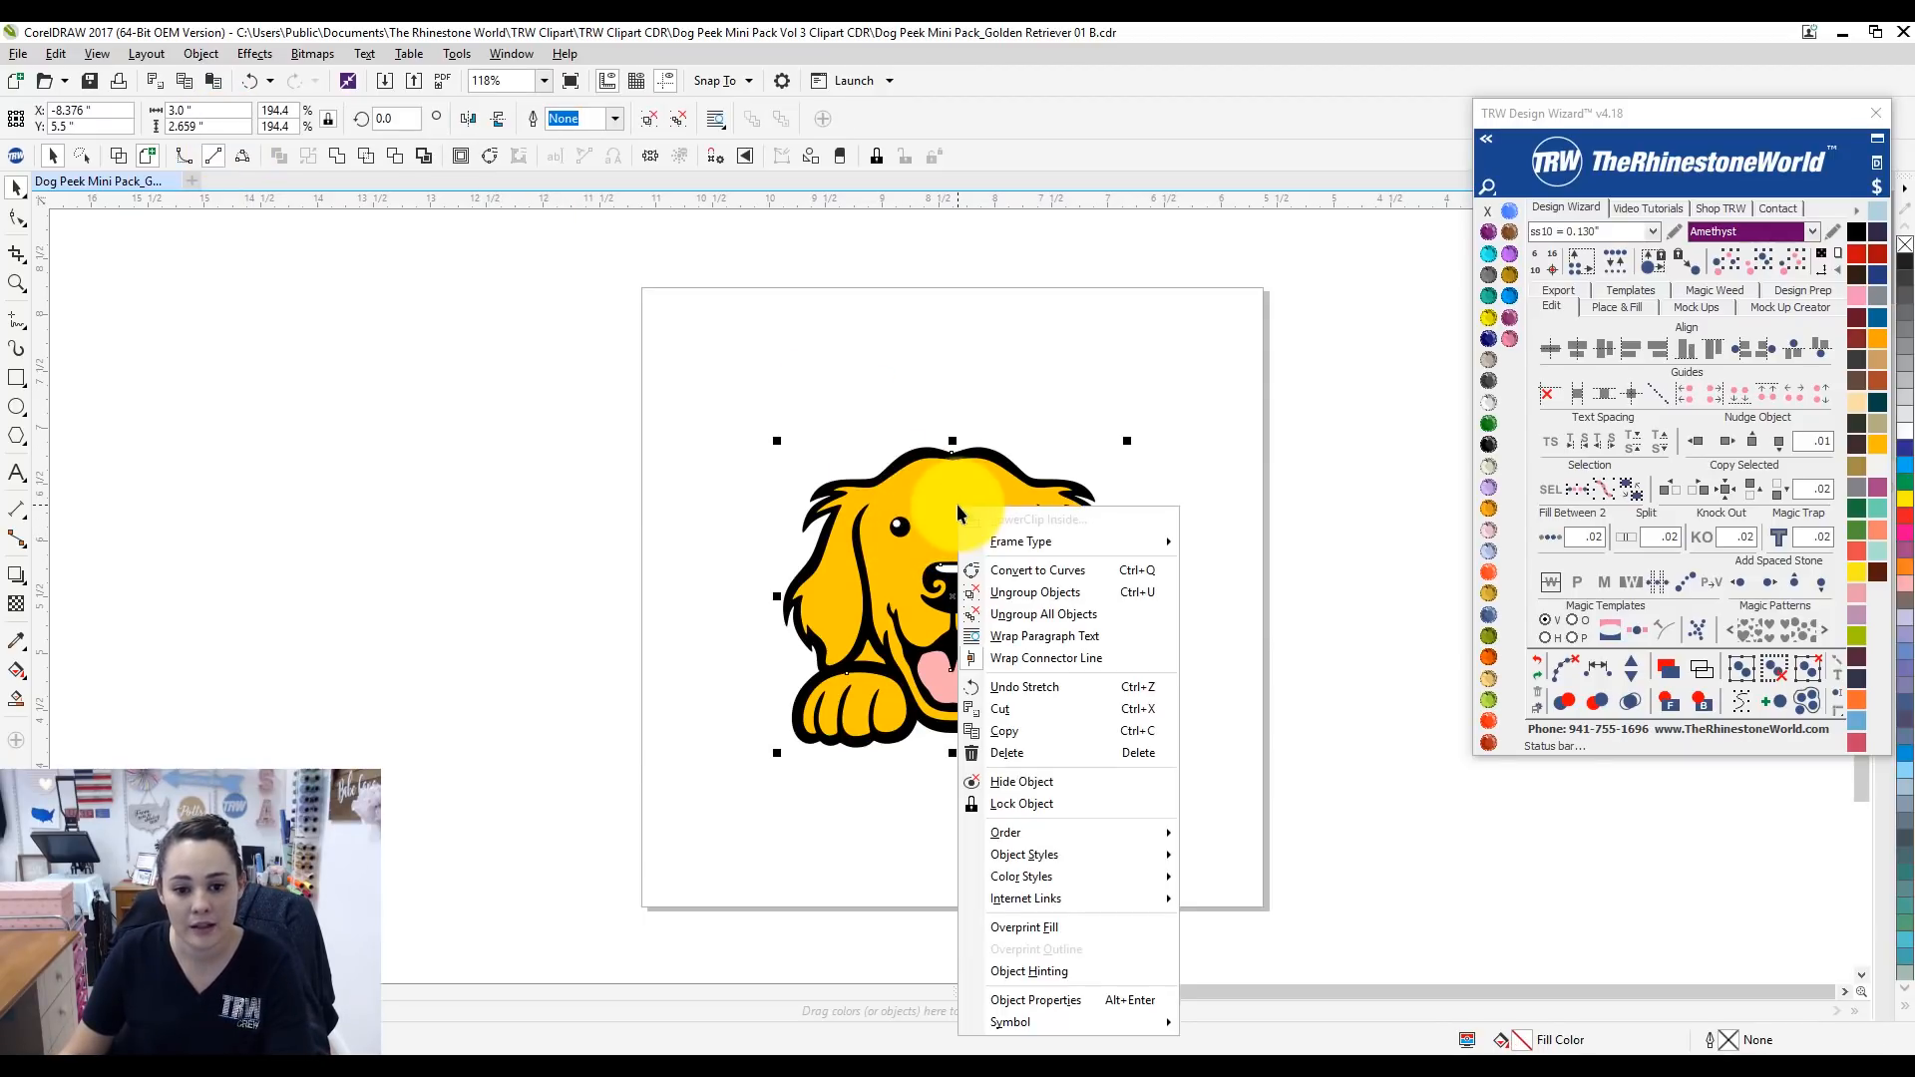
pyautogui.click(1039, 595)
pyautogui.moveTo(949, 548); pyautogui.dragTo(505, 555)
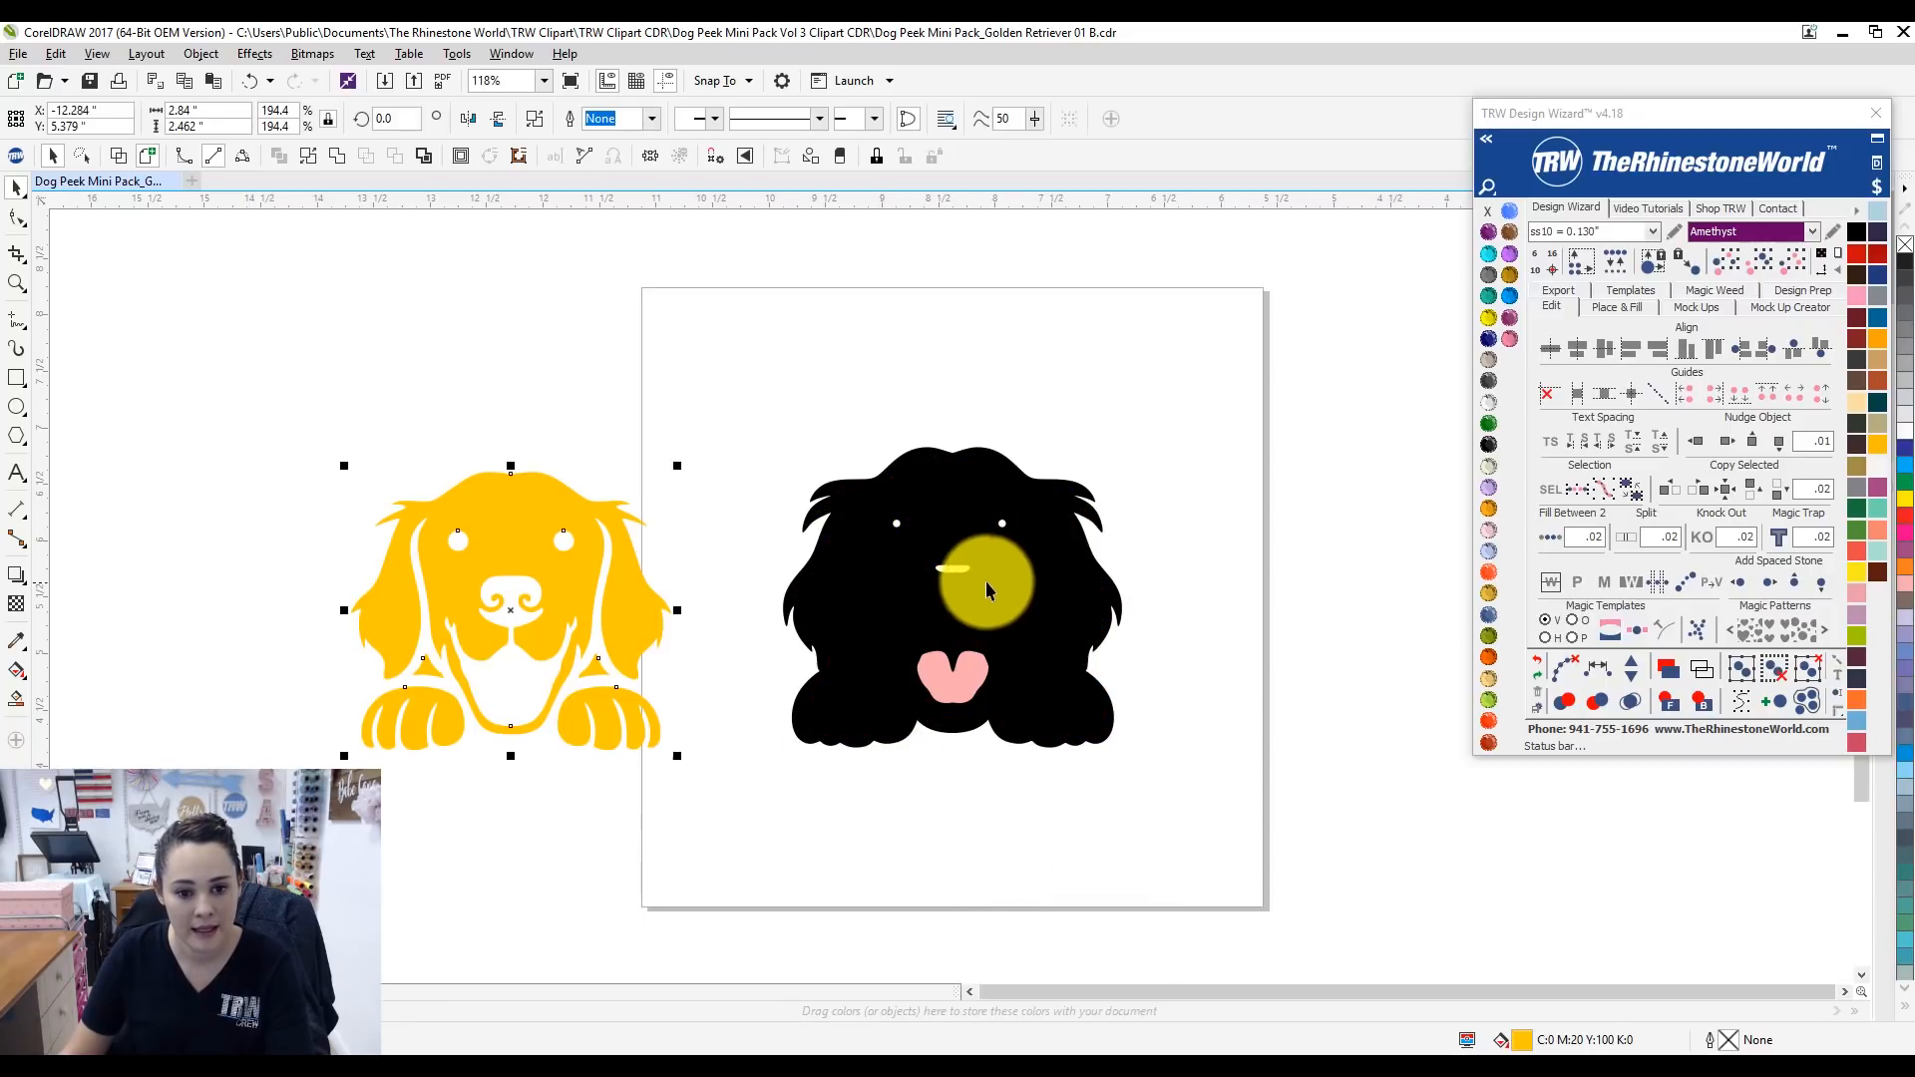
# Pull the white highlight piece and the black silhouette away from the design and delete both, keeping the pink tongue.
pyautogui.moveTo(961, 570); pyautogui.dragTo(1287, 530)
pyautogui.press('Delete')
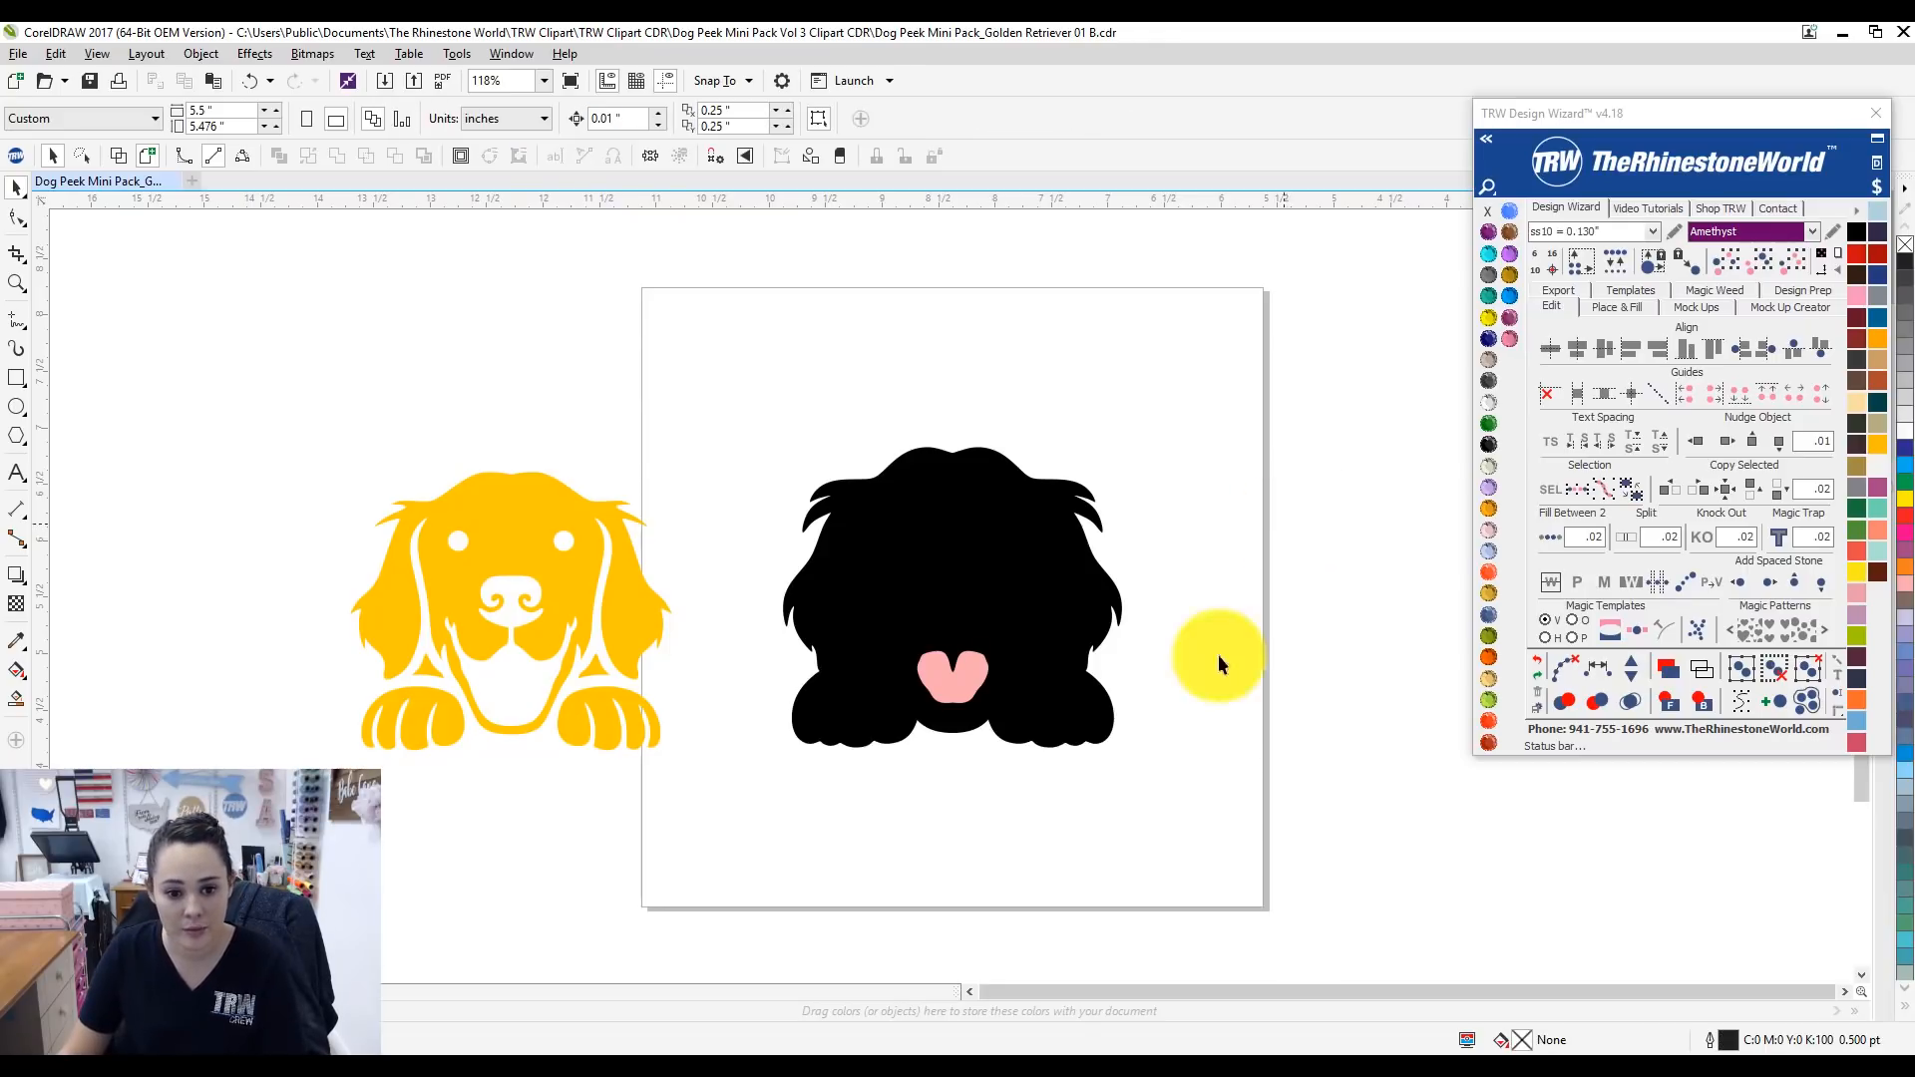
pyautogui.moveTo(928, 562); pyautogui.dragTo(1416, 474)
pyautogui.press('Delete')
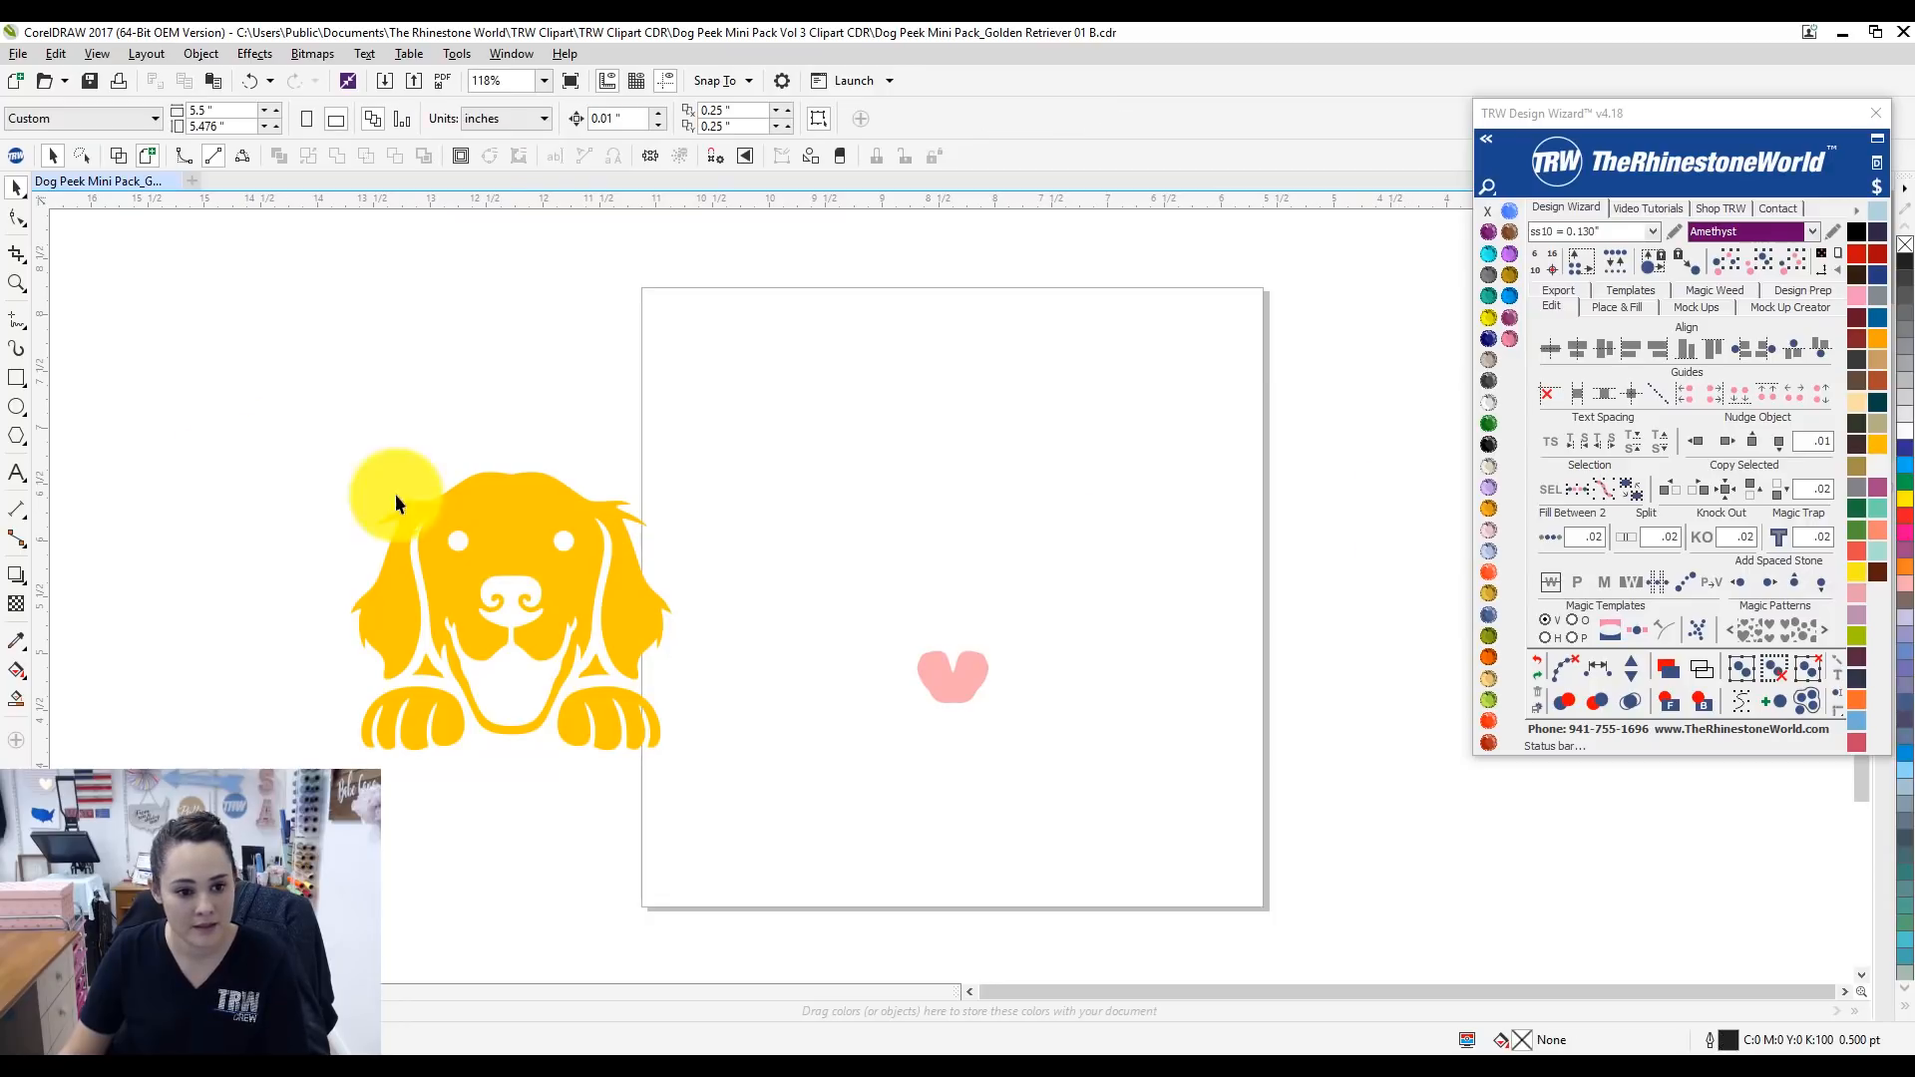
# Move the yellow dog back onto the page with the pink tongue below it, and break the yellow curve apart.
pyautogui.moveTo(997, 379); pyautogui.dragTo(948, 399)
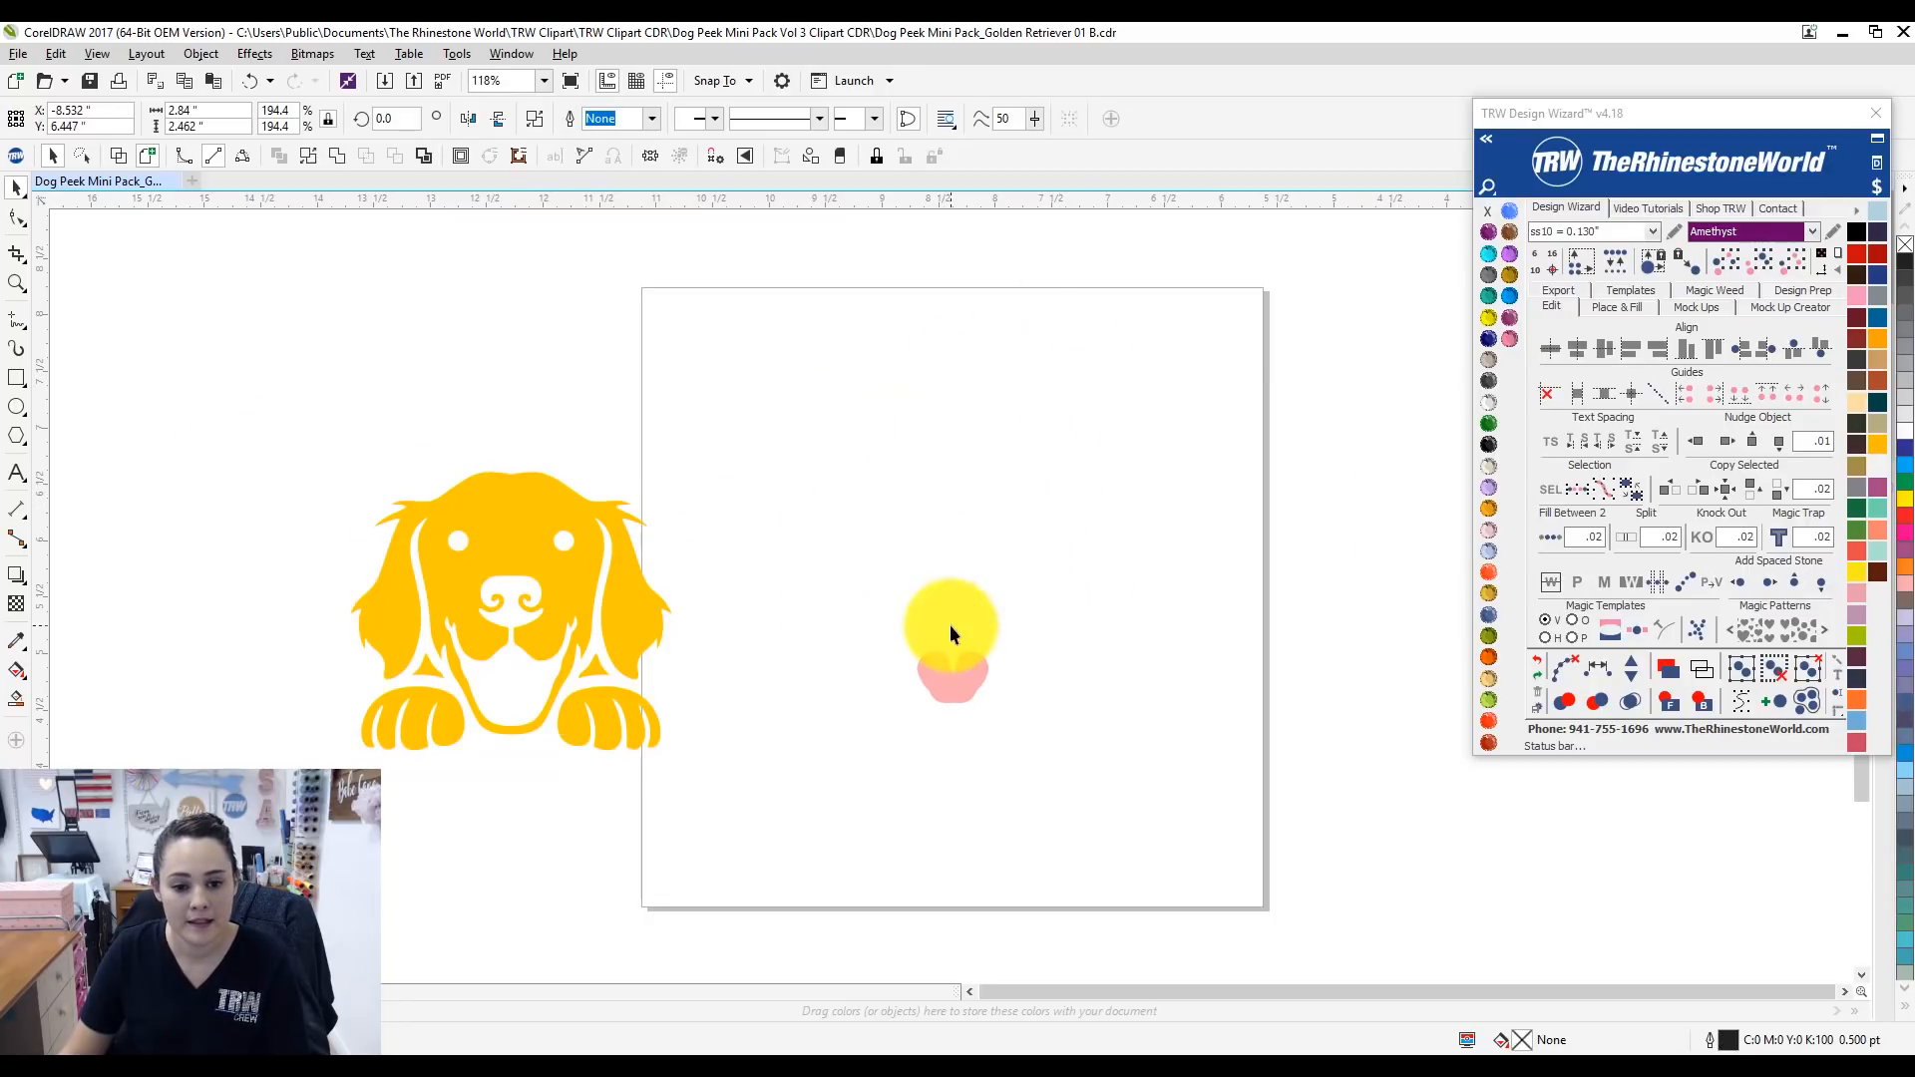
pyautogui.moveTo(948, 676); pyautogui.dragTo(726, 804)
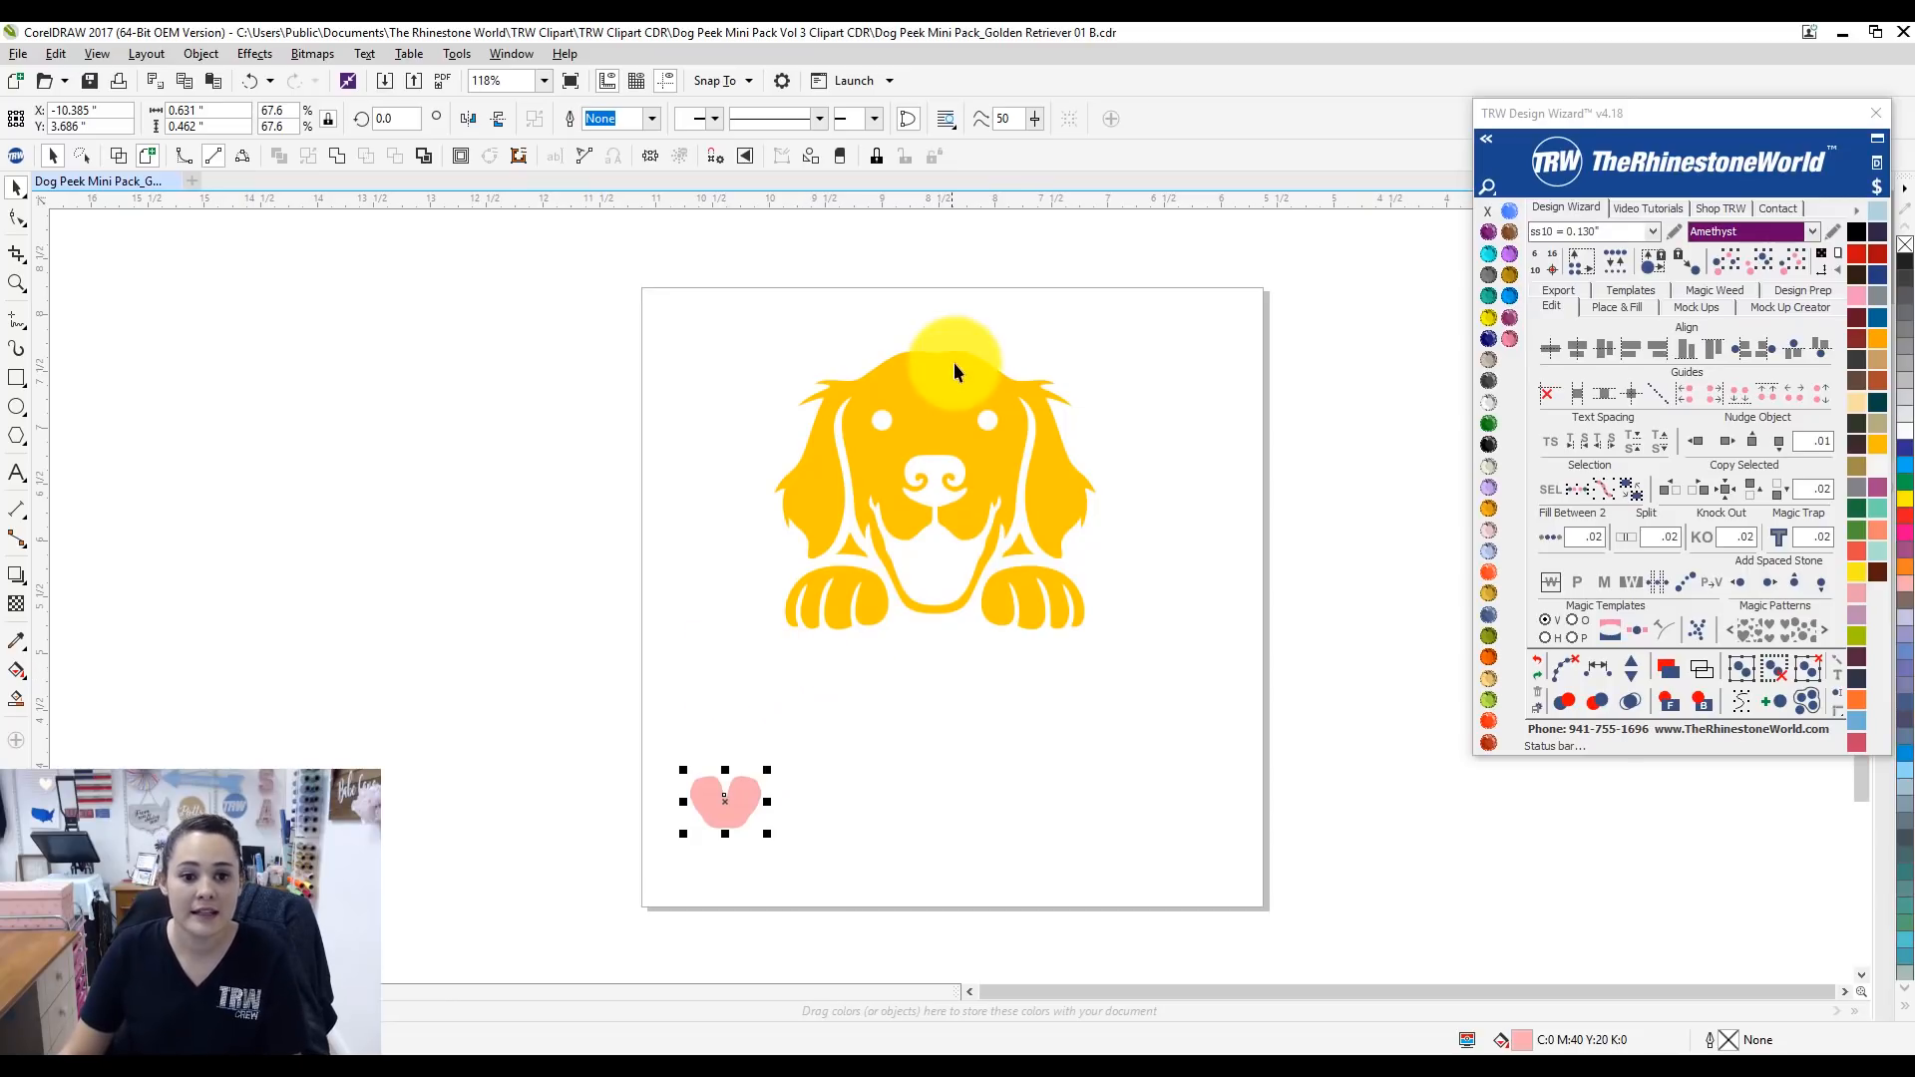
pyautogui.click(936, 383)
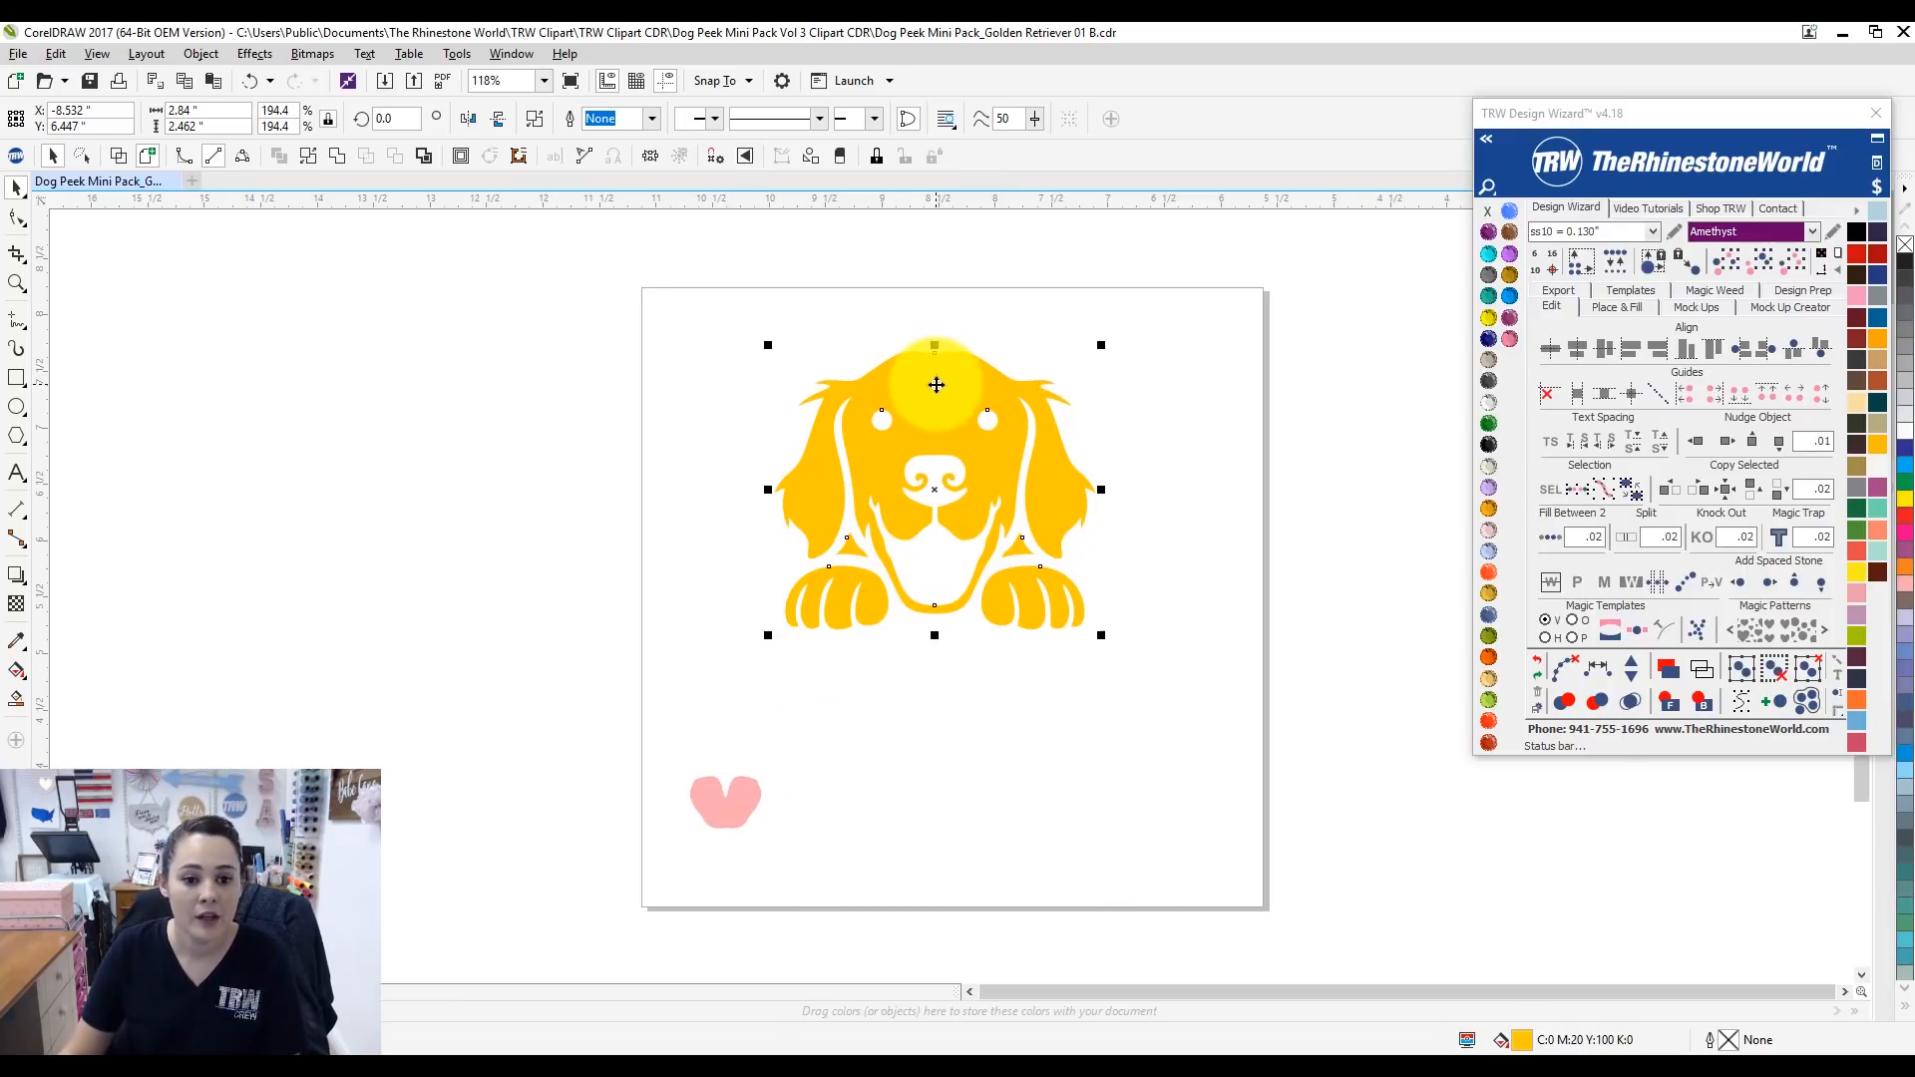
pyautogui.rightClick(935, 385)
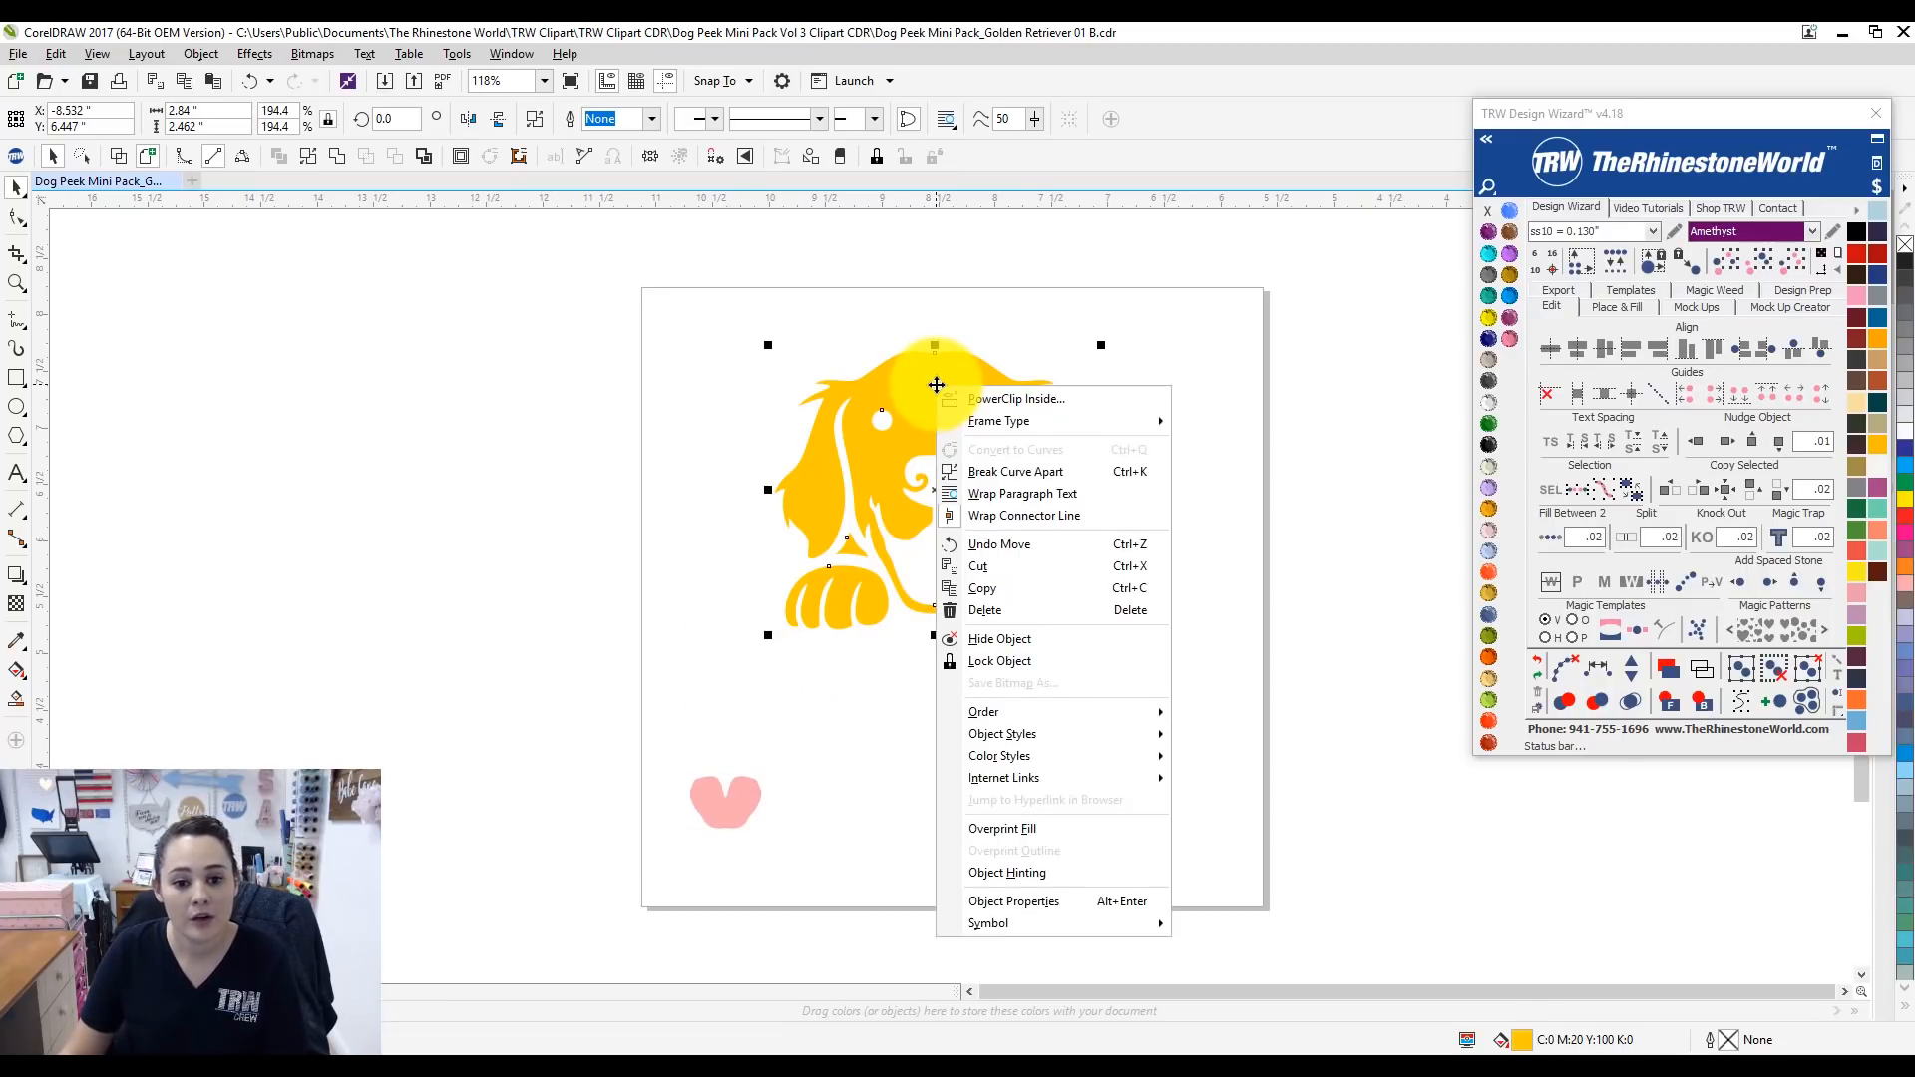
pyautogui.click(990, 475)
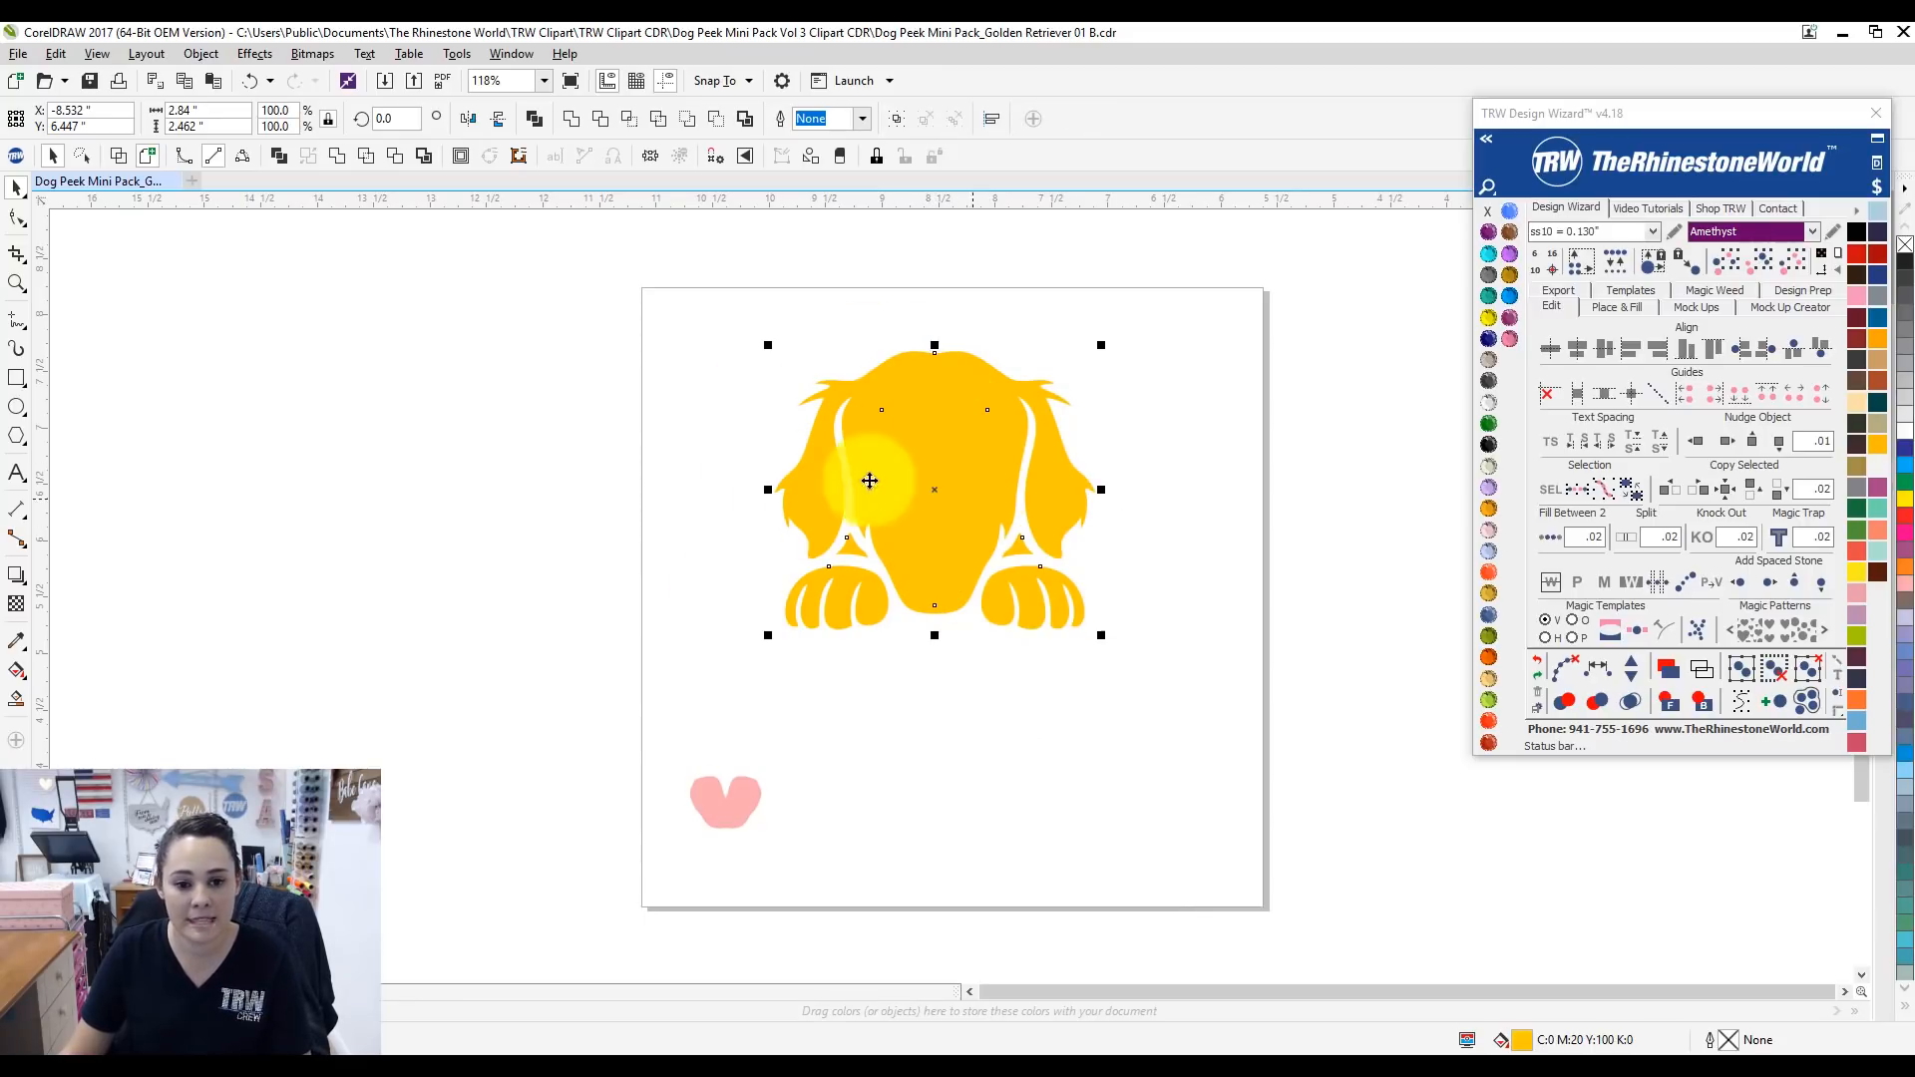
# Check the separated outlines in wireframe, return to the filled view, and combine all the head pieces without the paws.
pyautogui.click(117, 159)
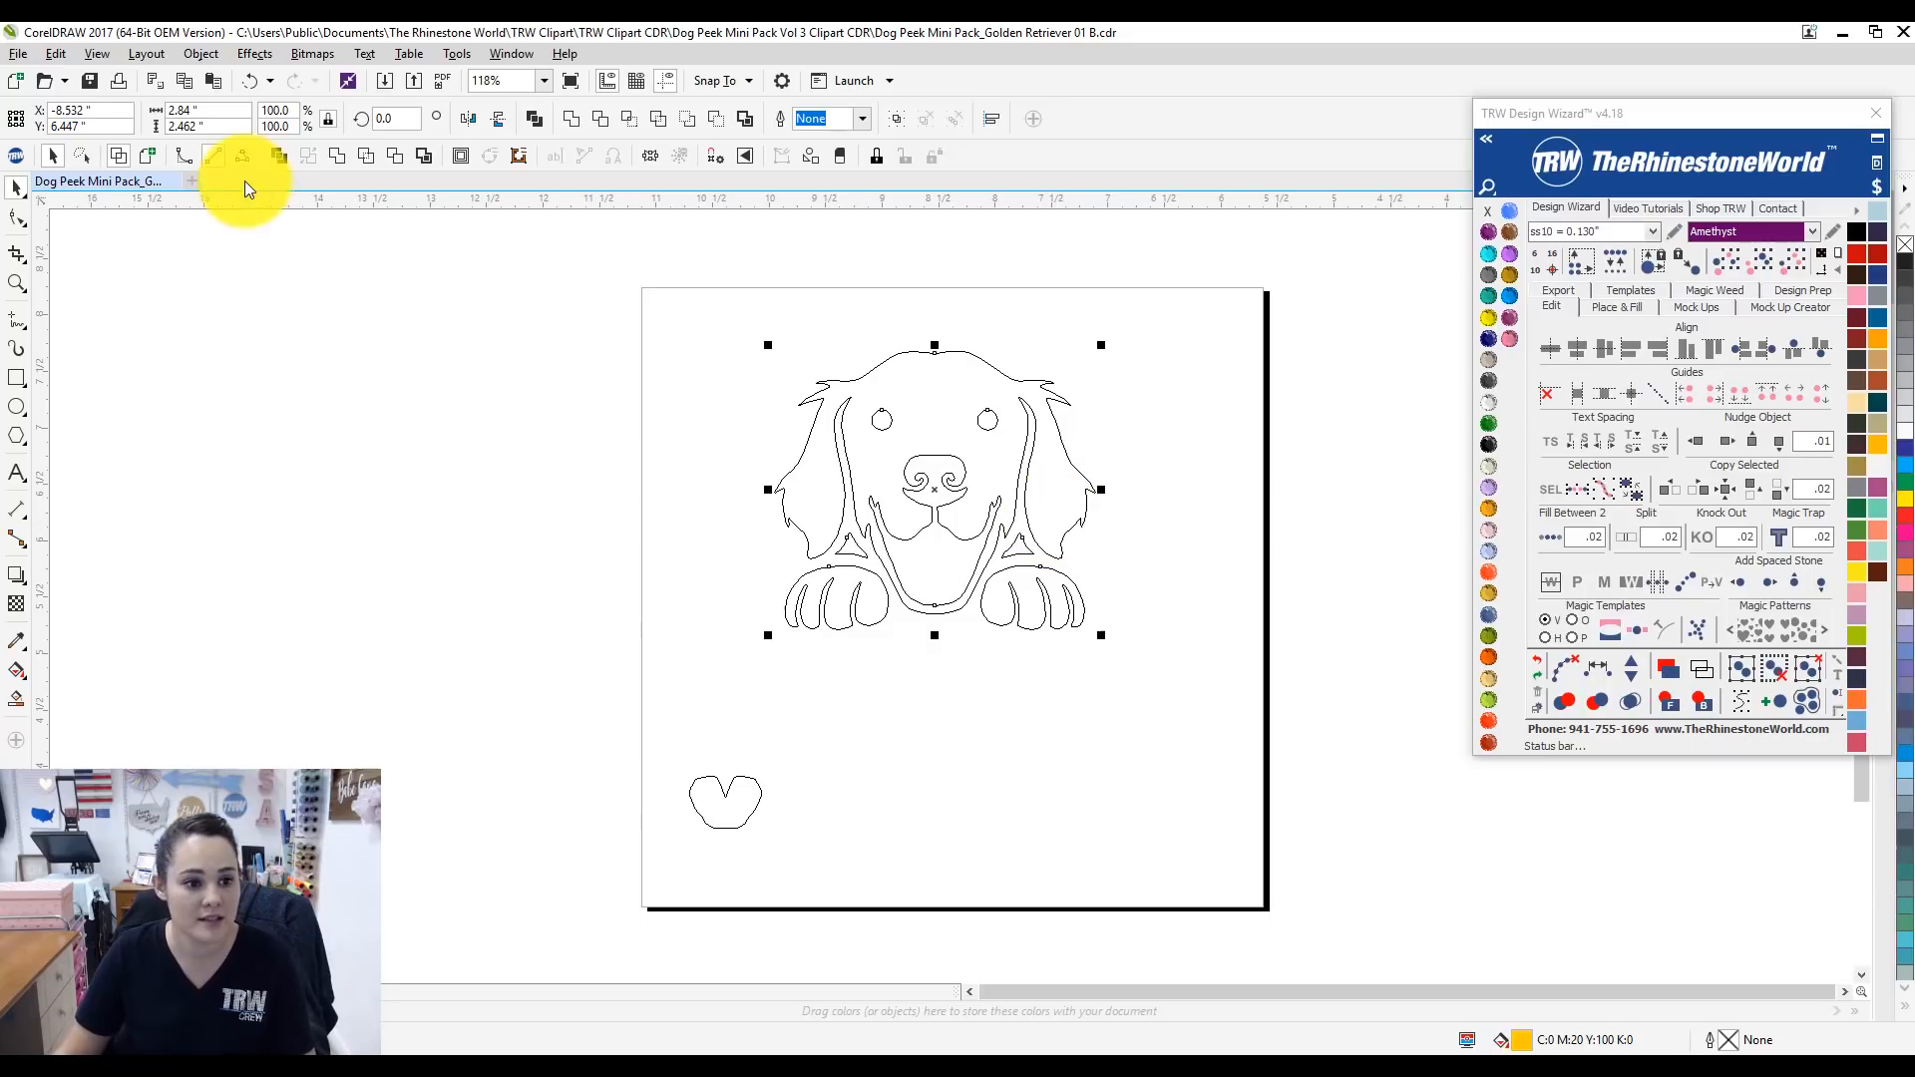
pyautogui.click(155, 163)
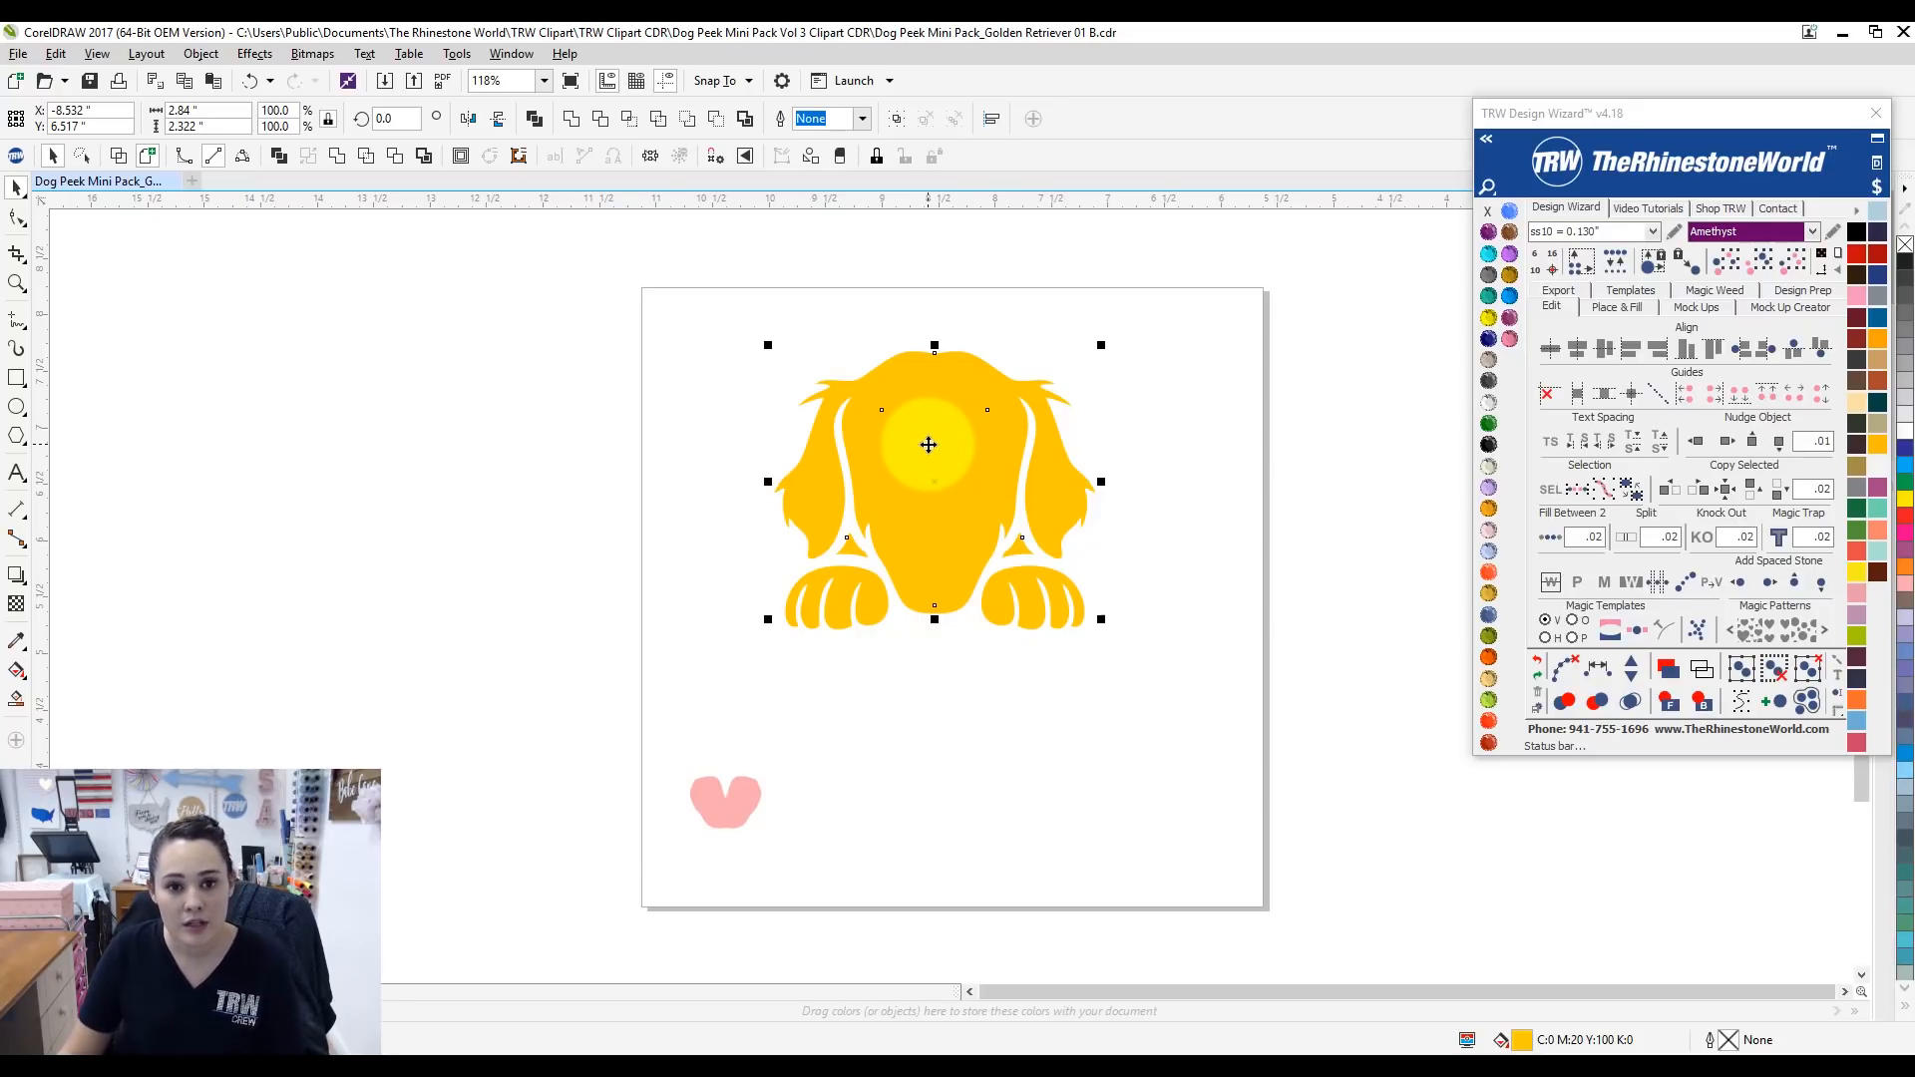
pyautogui.click(277, 157)
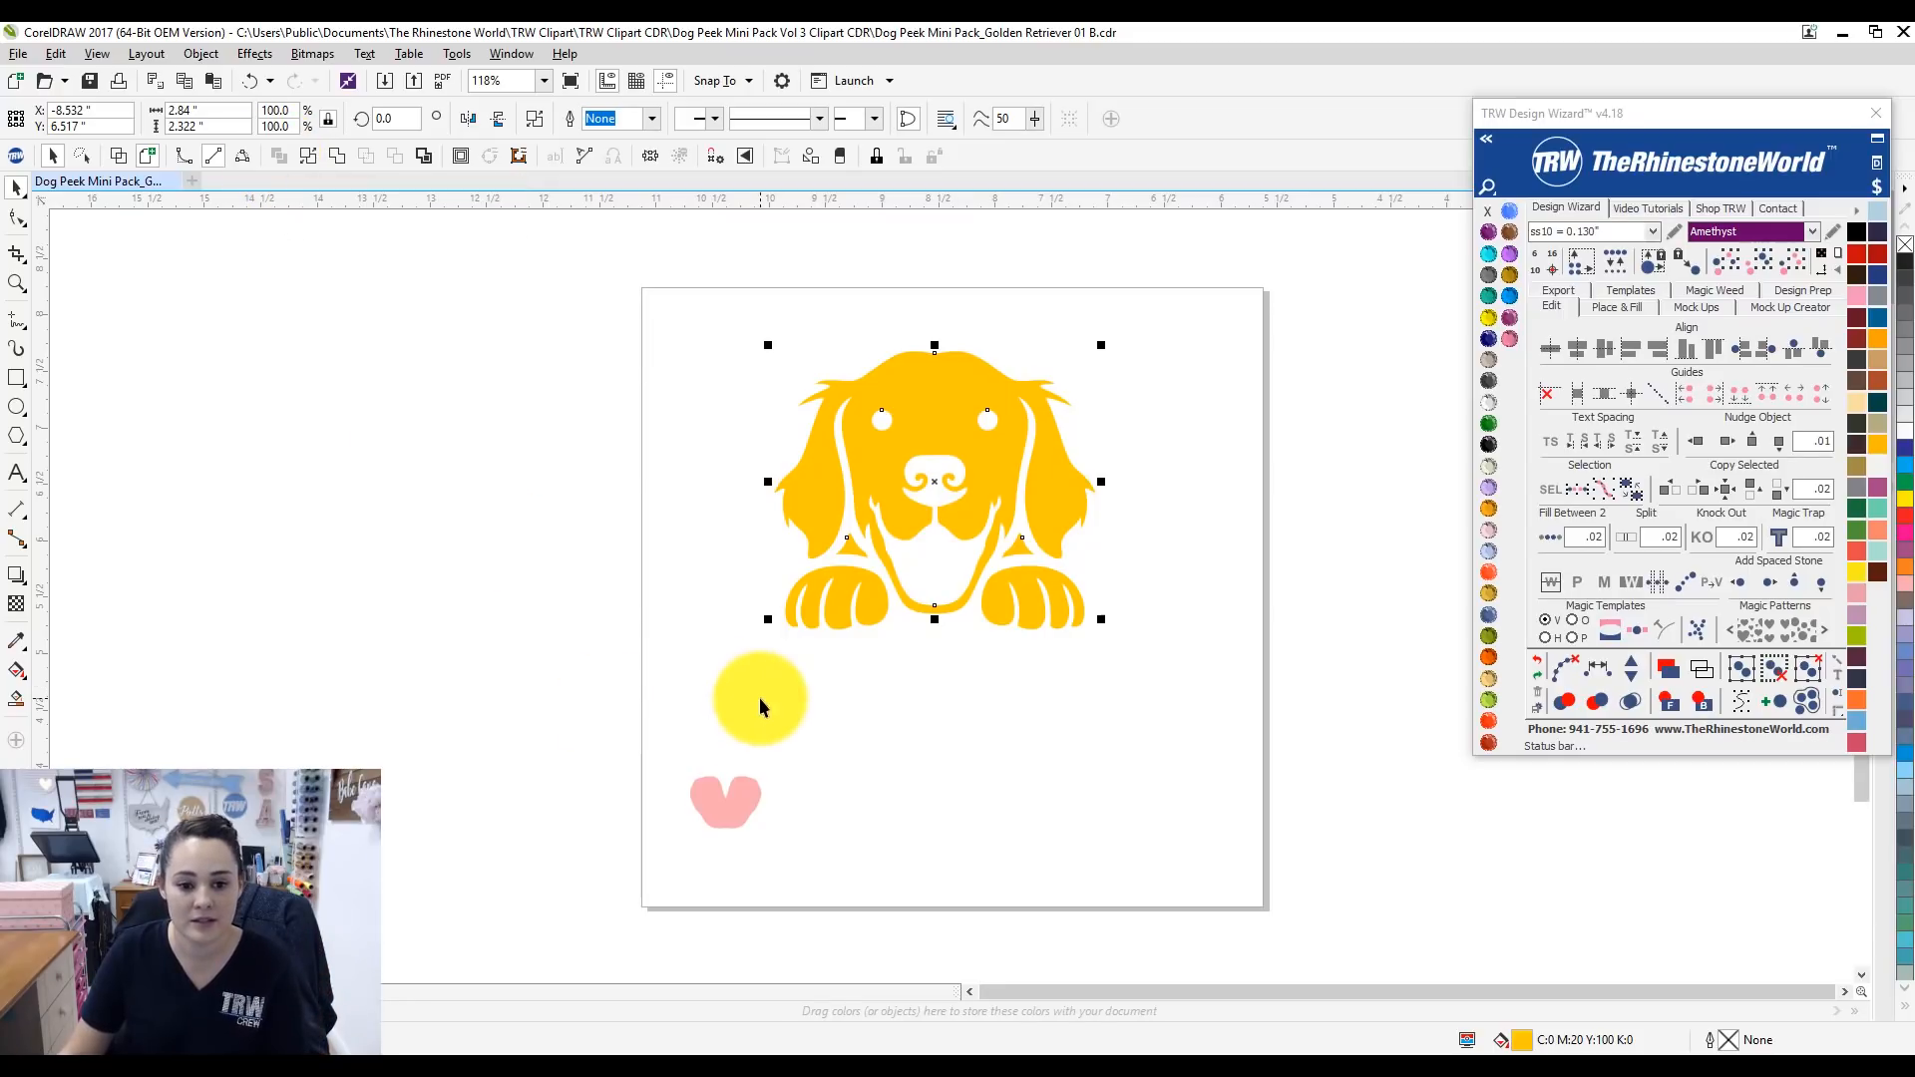
# Combine the two yellow paws into one object.
pyautogui.click(840, 589)
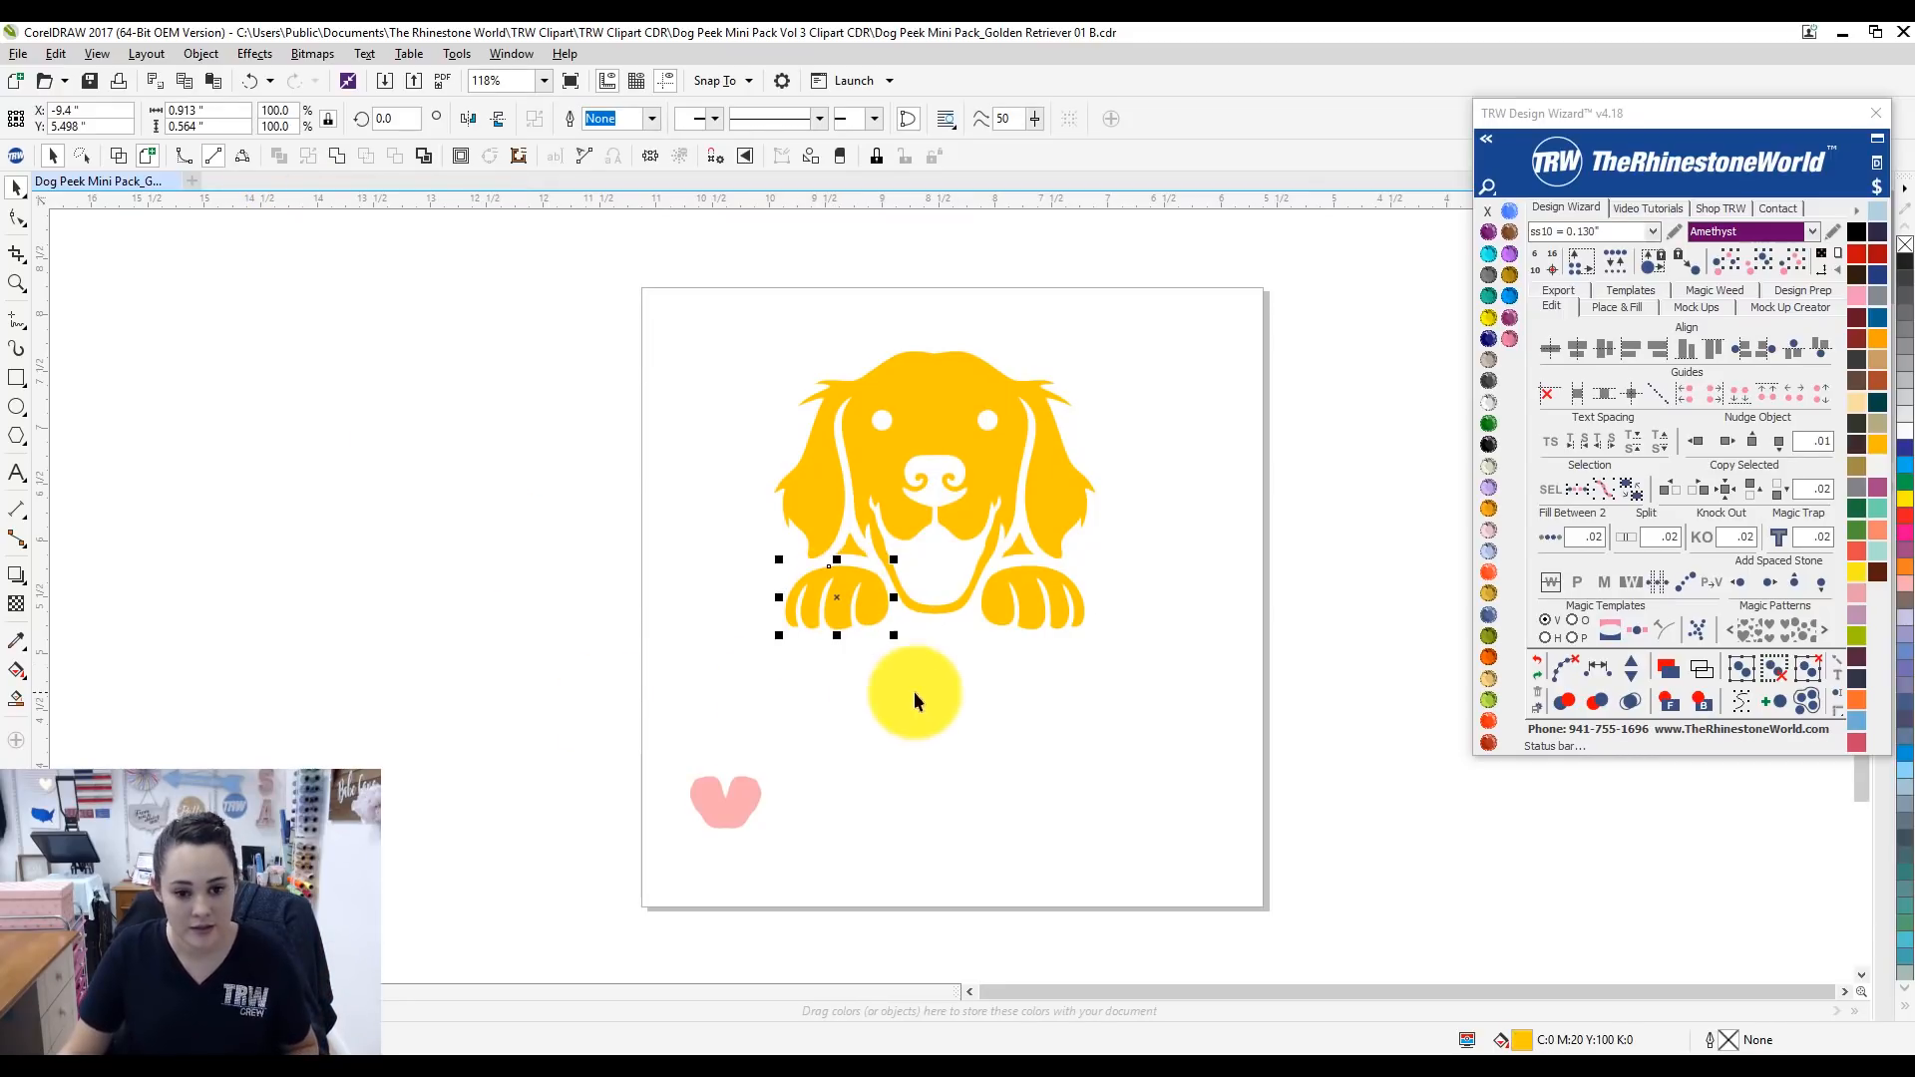
pyautogui.keyDown('shift'); pyautogui.click(1012, 590); pyautogui.keyUp('shift')
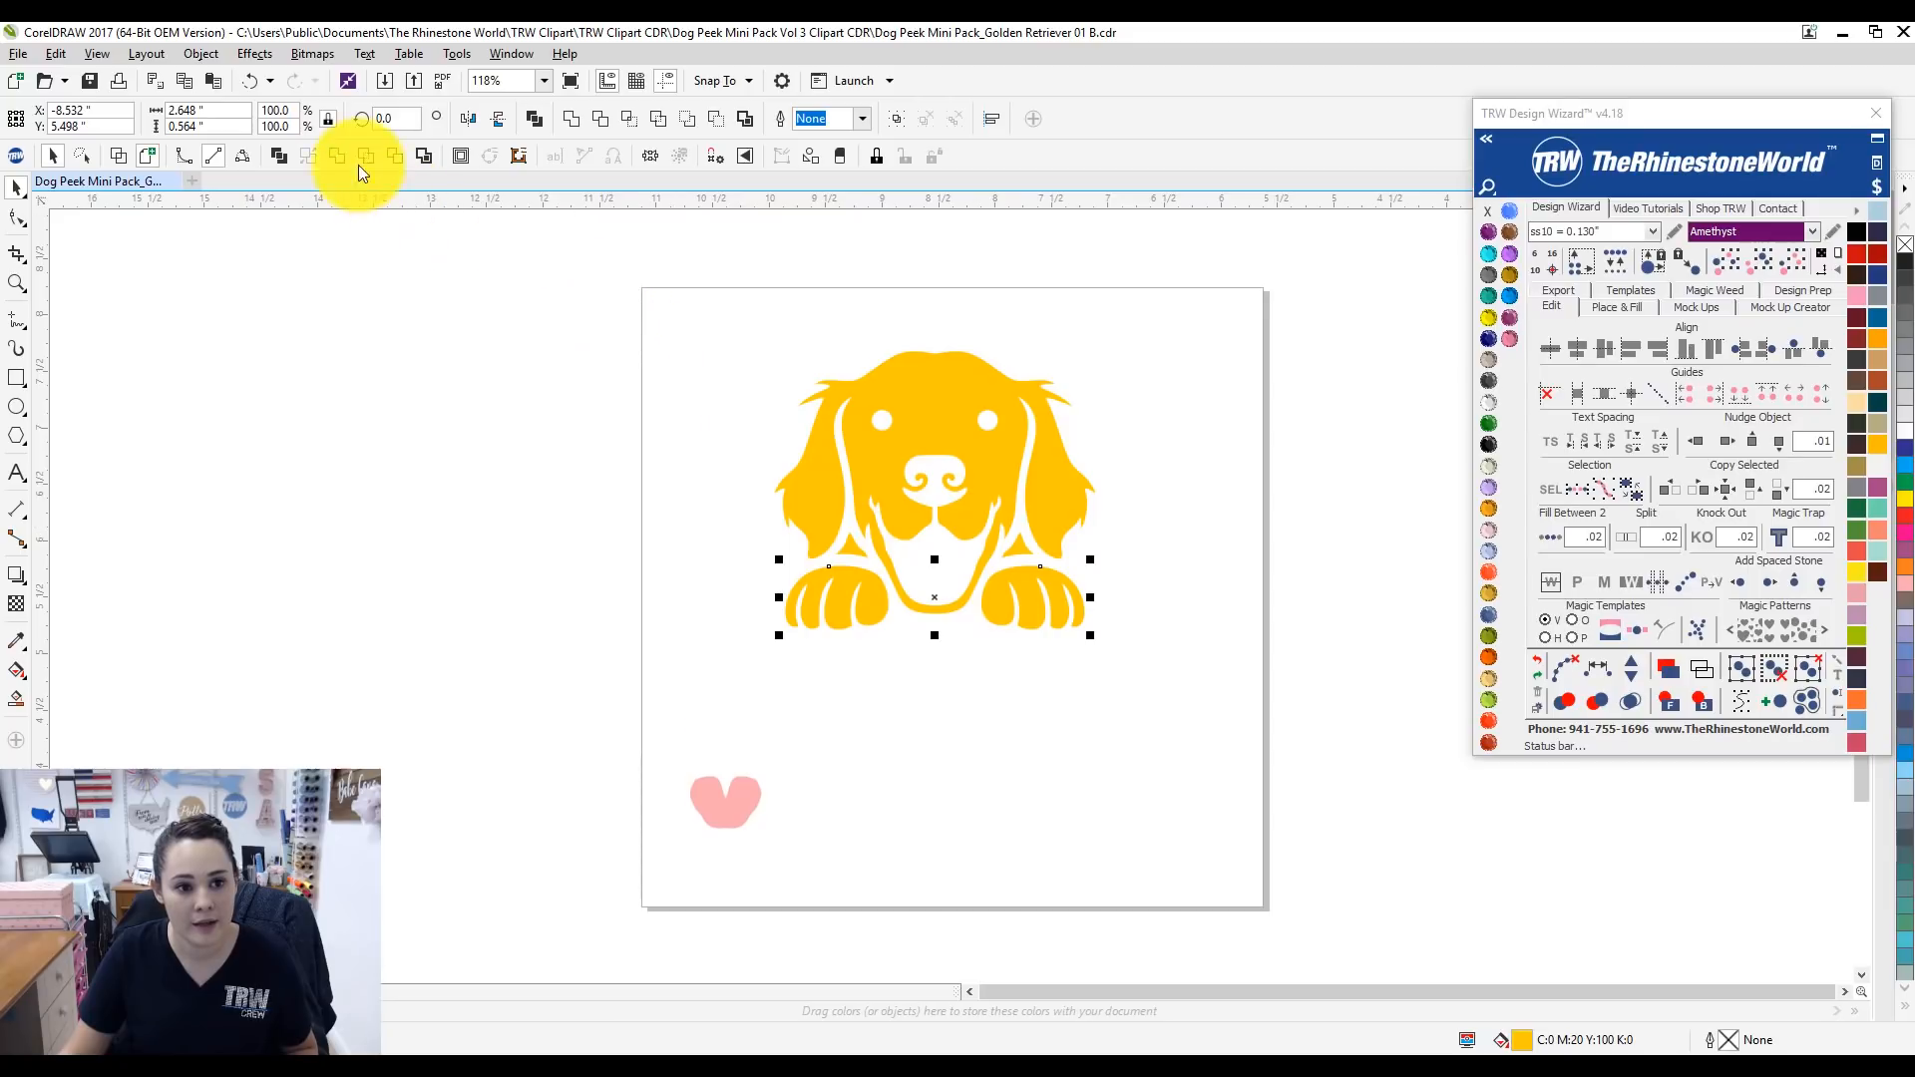
pyautogui.click(273, 159)
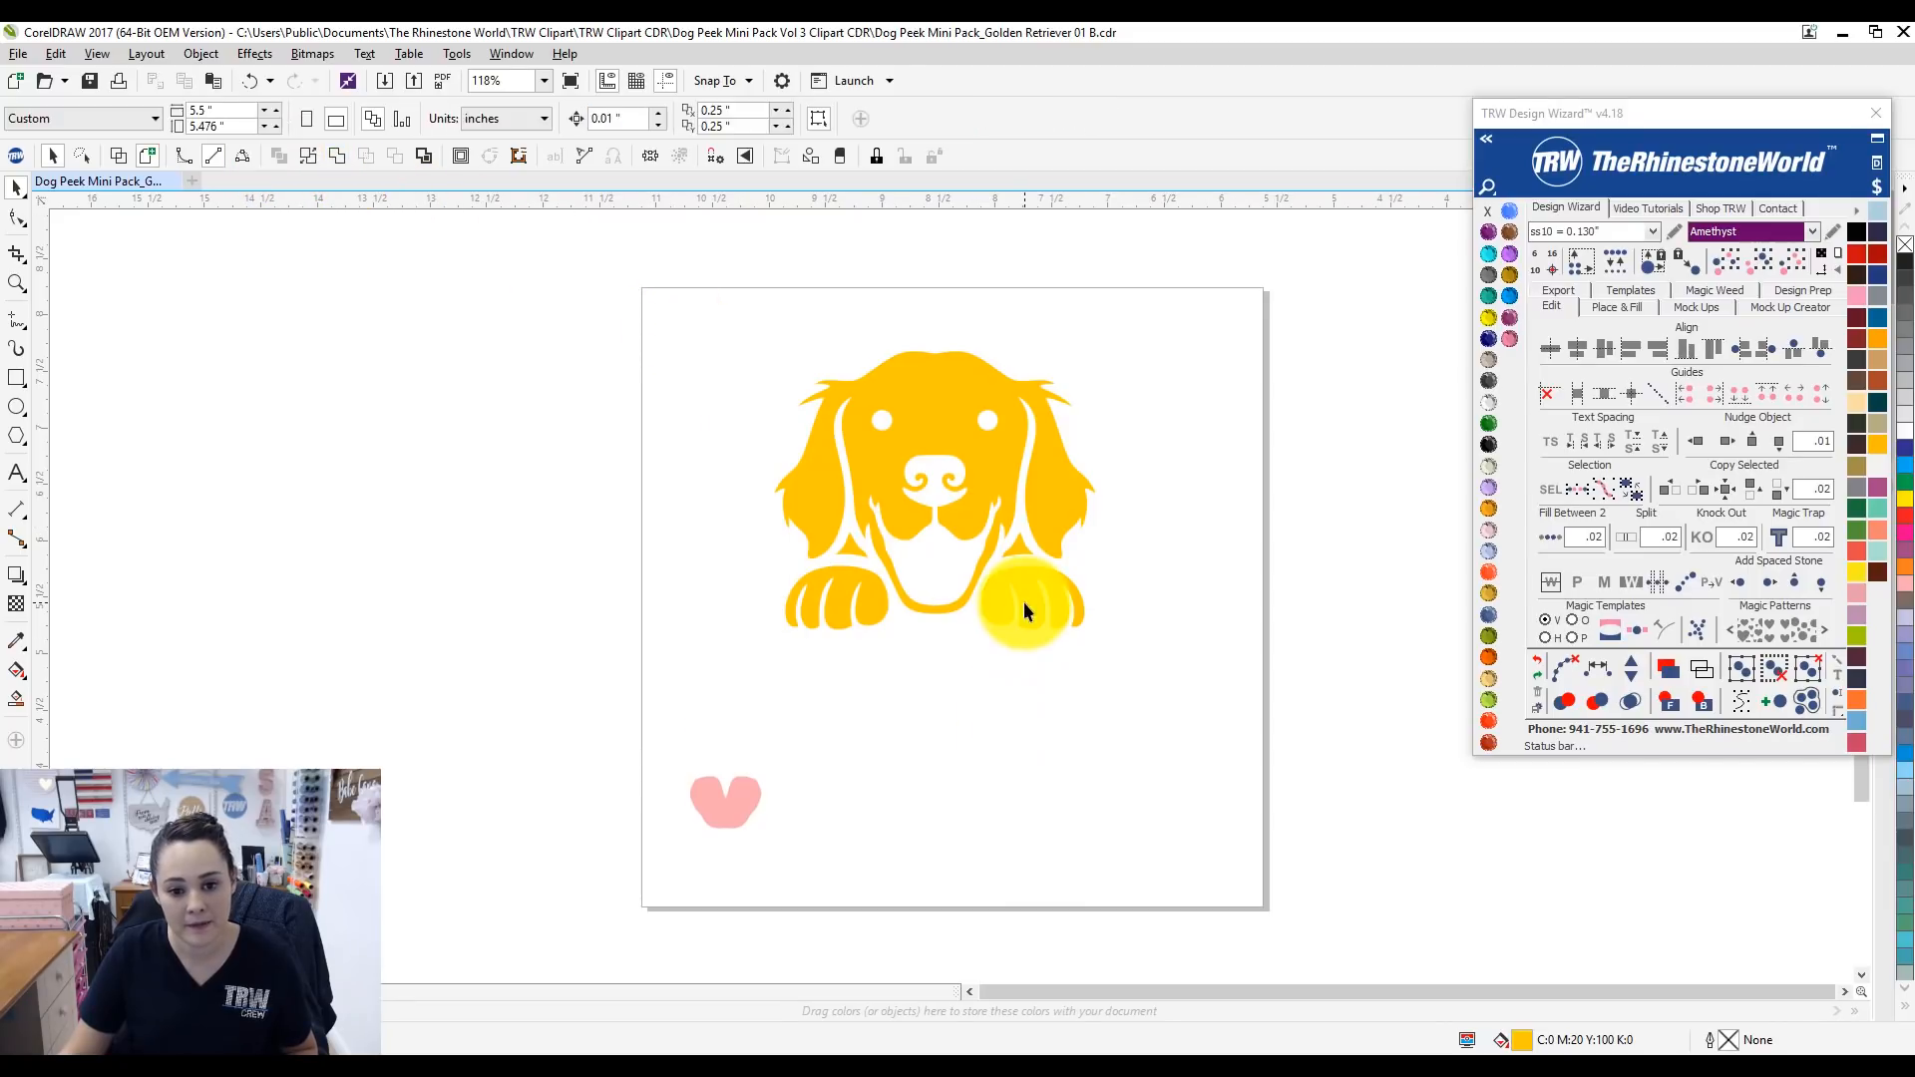
# Move the paws down away from the head and shift the head slightly down, leaving a gap between them.
pyautogui.moveTo(1024, 602); pyautogui.dragTo(1040, 770)
pyautogui.moveTo(966, 488)
pyautogui.mouseDown()
pyautogui.moveTo(948, 410)
pyautogui.moveTo(978, 521)
pyautogui.mouseUp()
pyautogui.moveTo(1073, 738); pyautogui.dragTo(1033, 720)
pyautogui.click(671, 287)
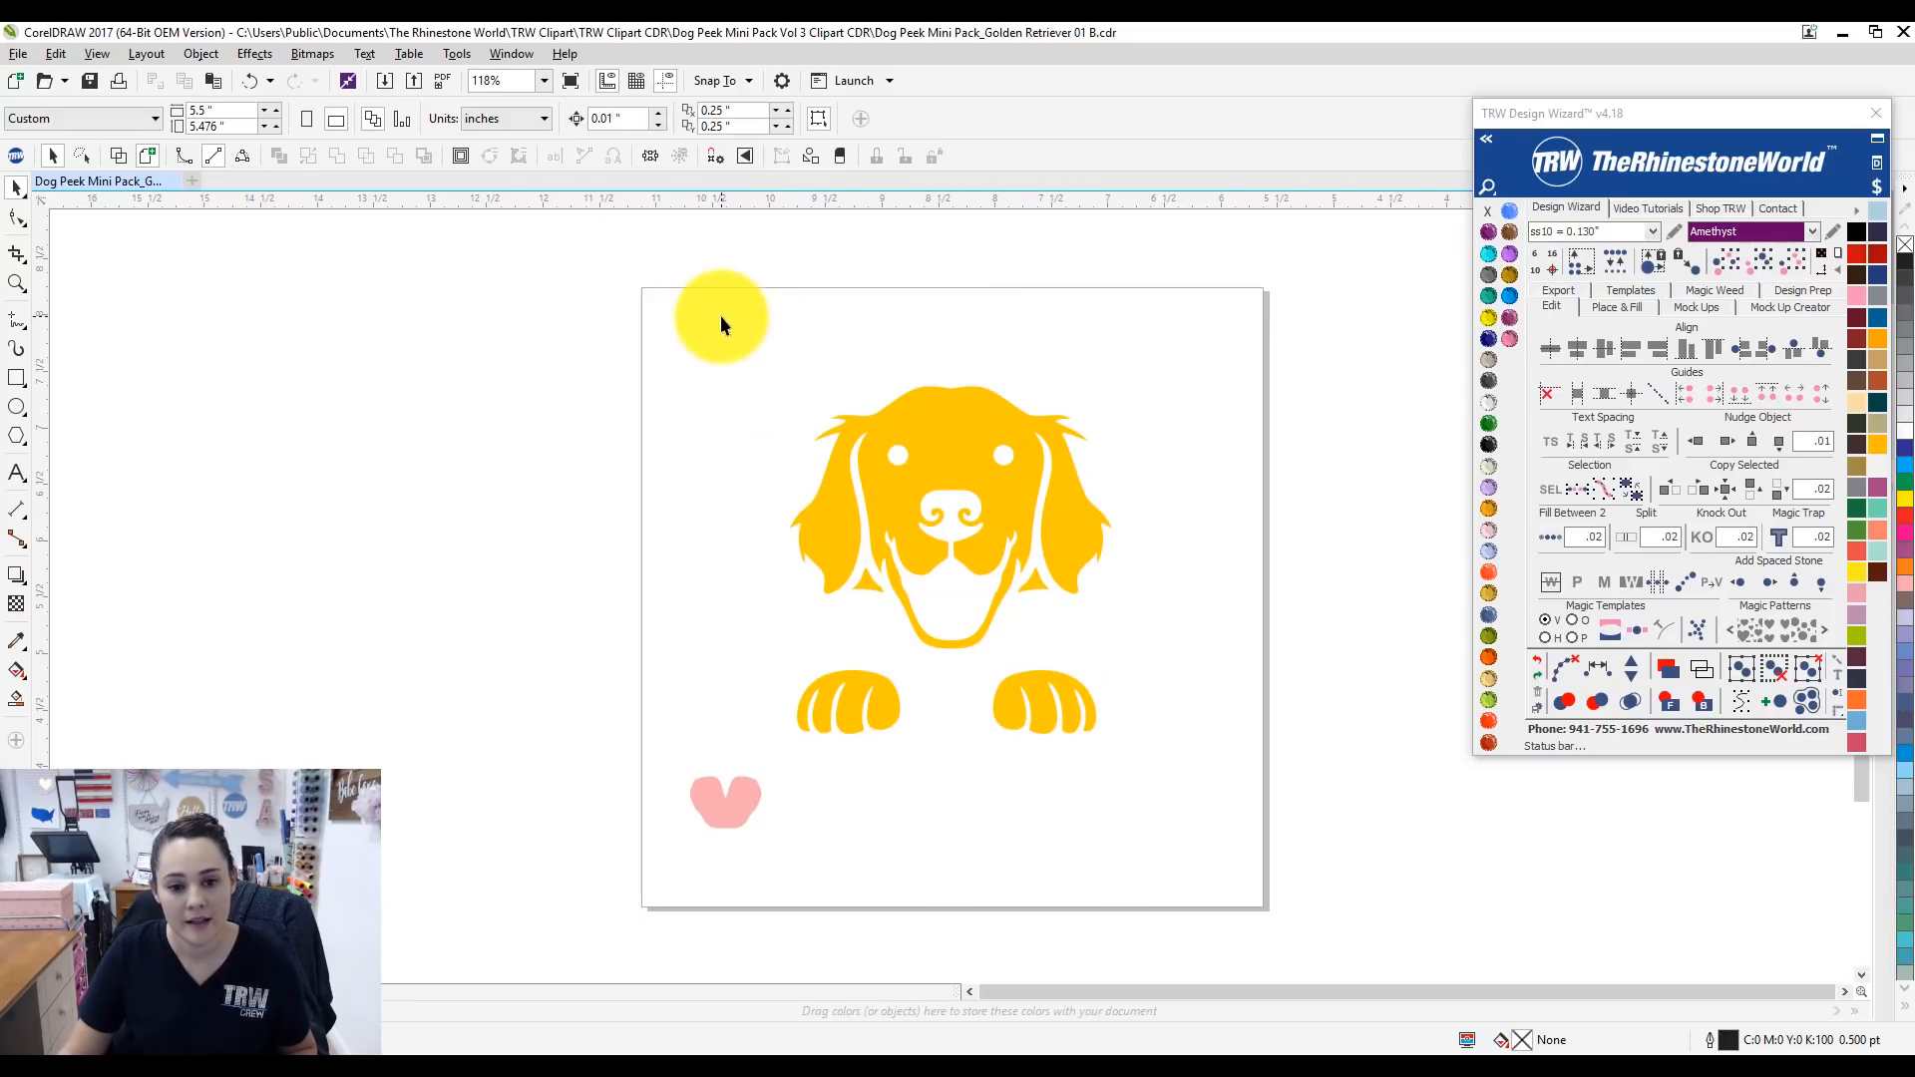
# Create outside contours around the yellow head and paws with a contour spacing of .08.
pyautogui.moveTo(1173, 709); pyautogui.dragTo(1182, 720)
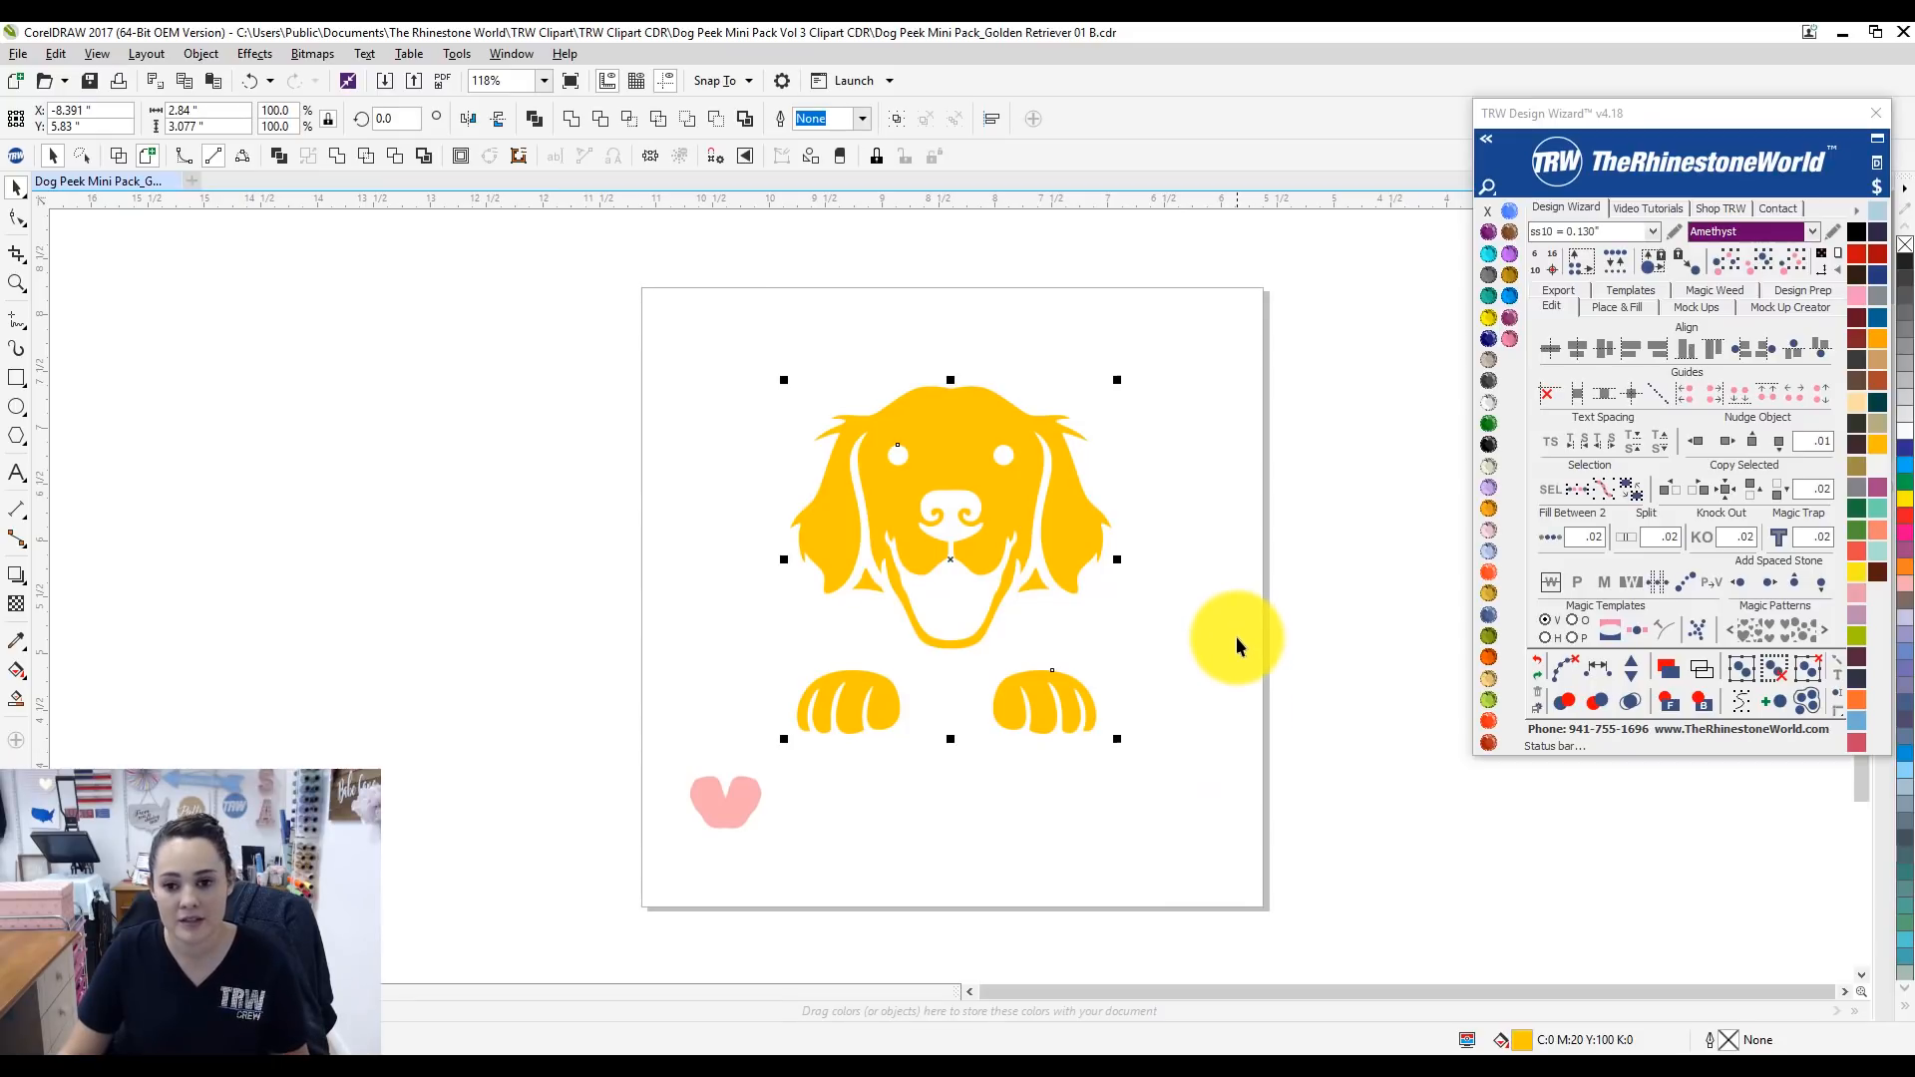
pyautogui.click(1615, 307)
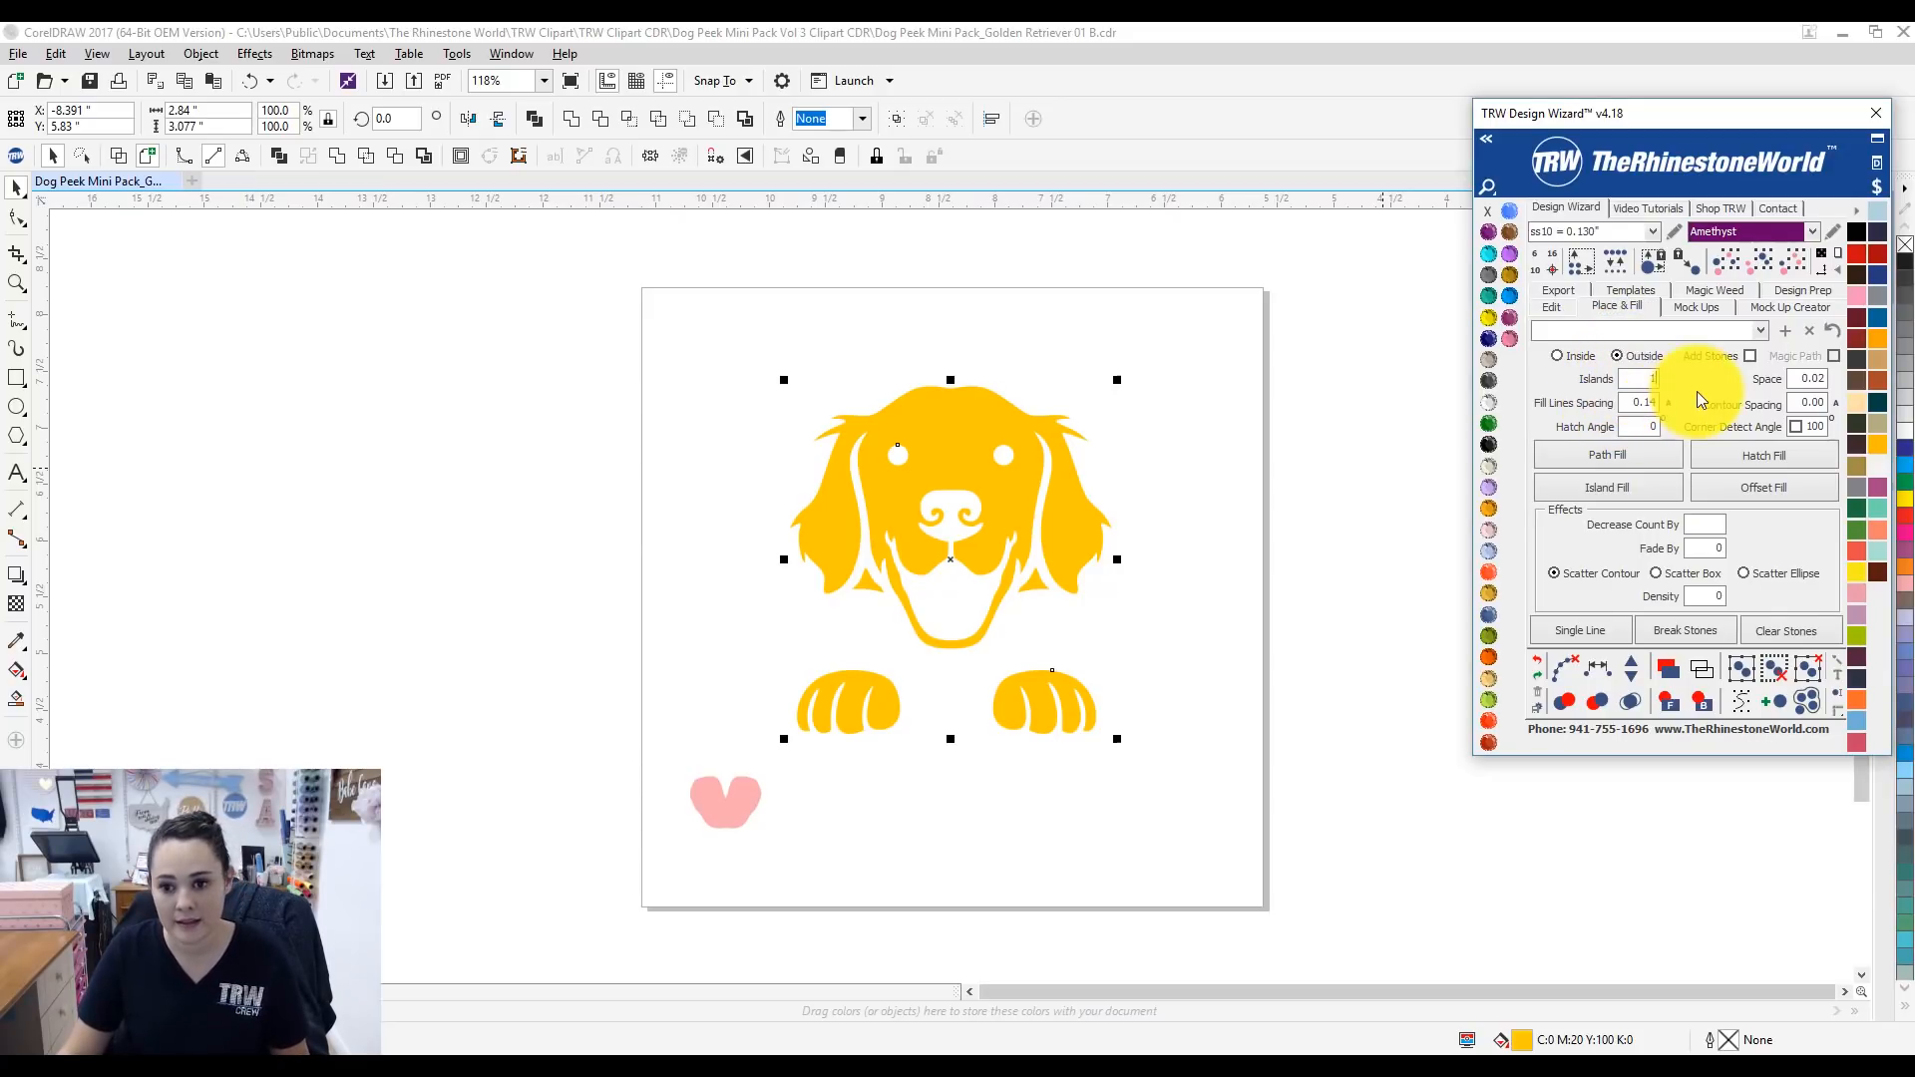
pyautogui.click(1803, 404)
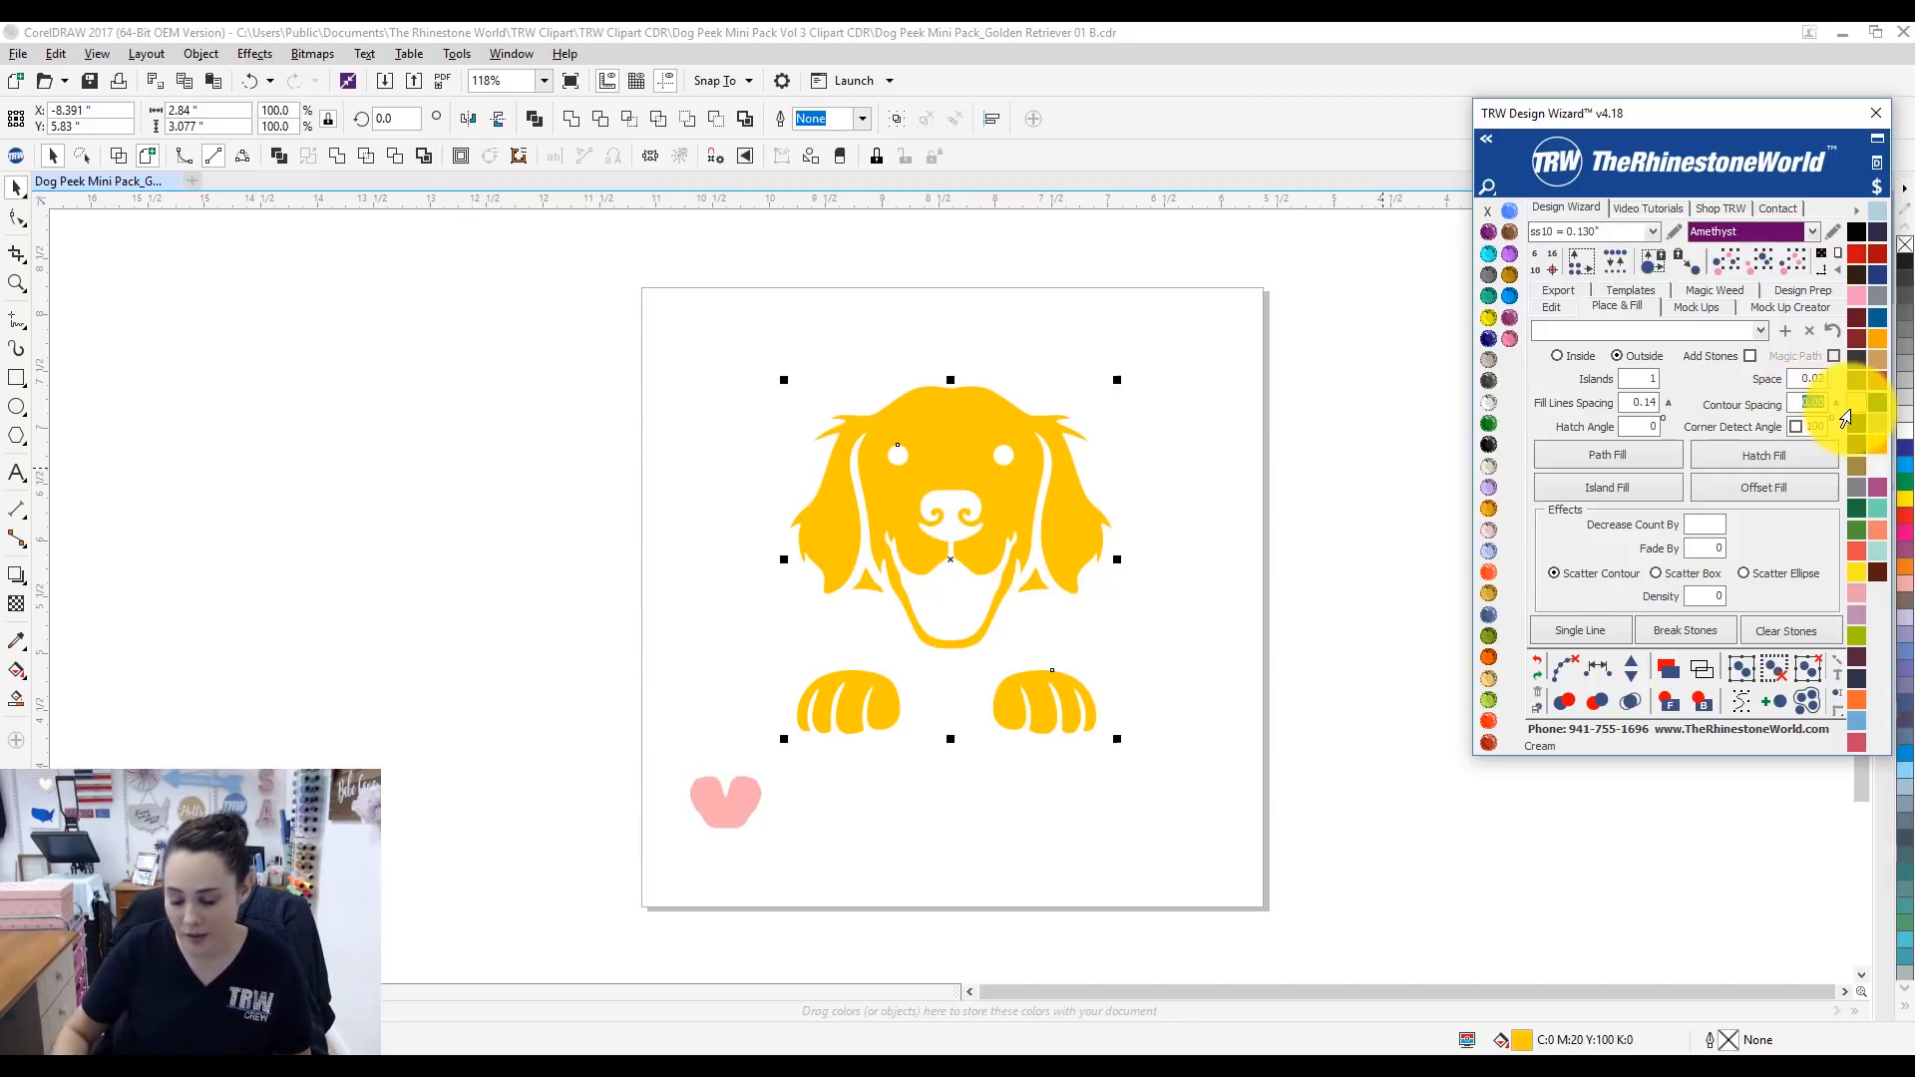
pyautogui.write('.08')
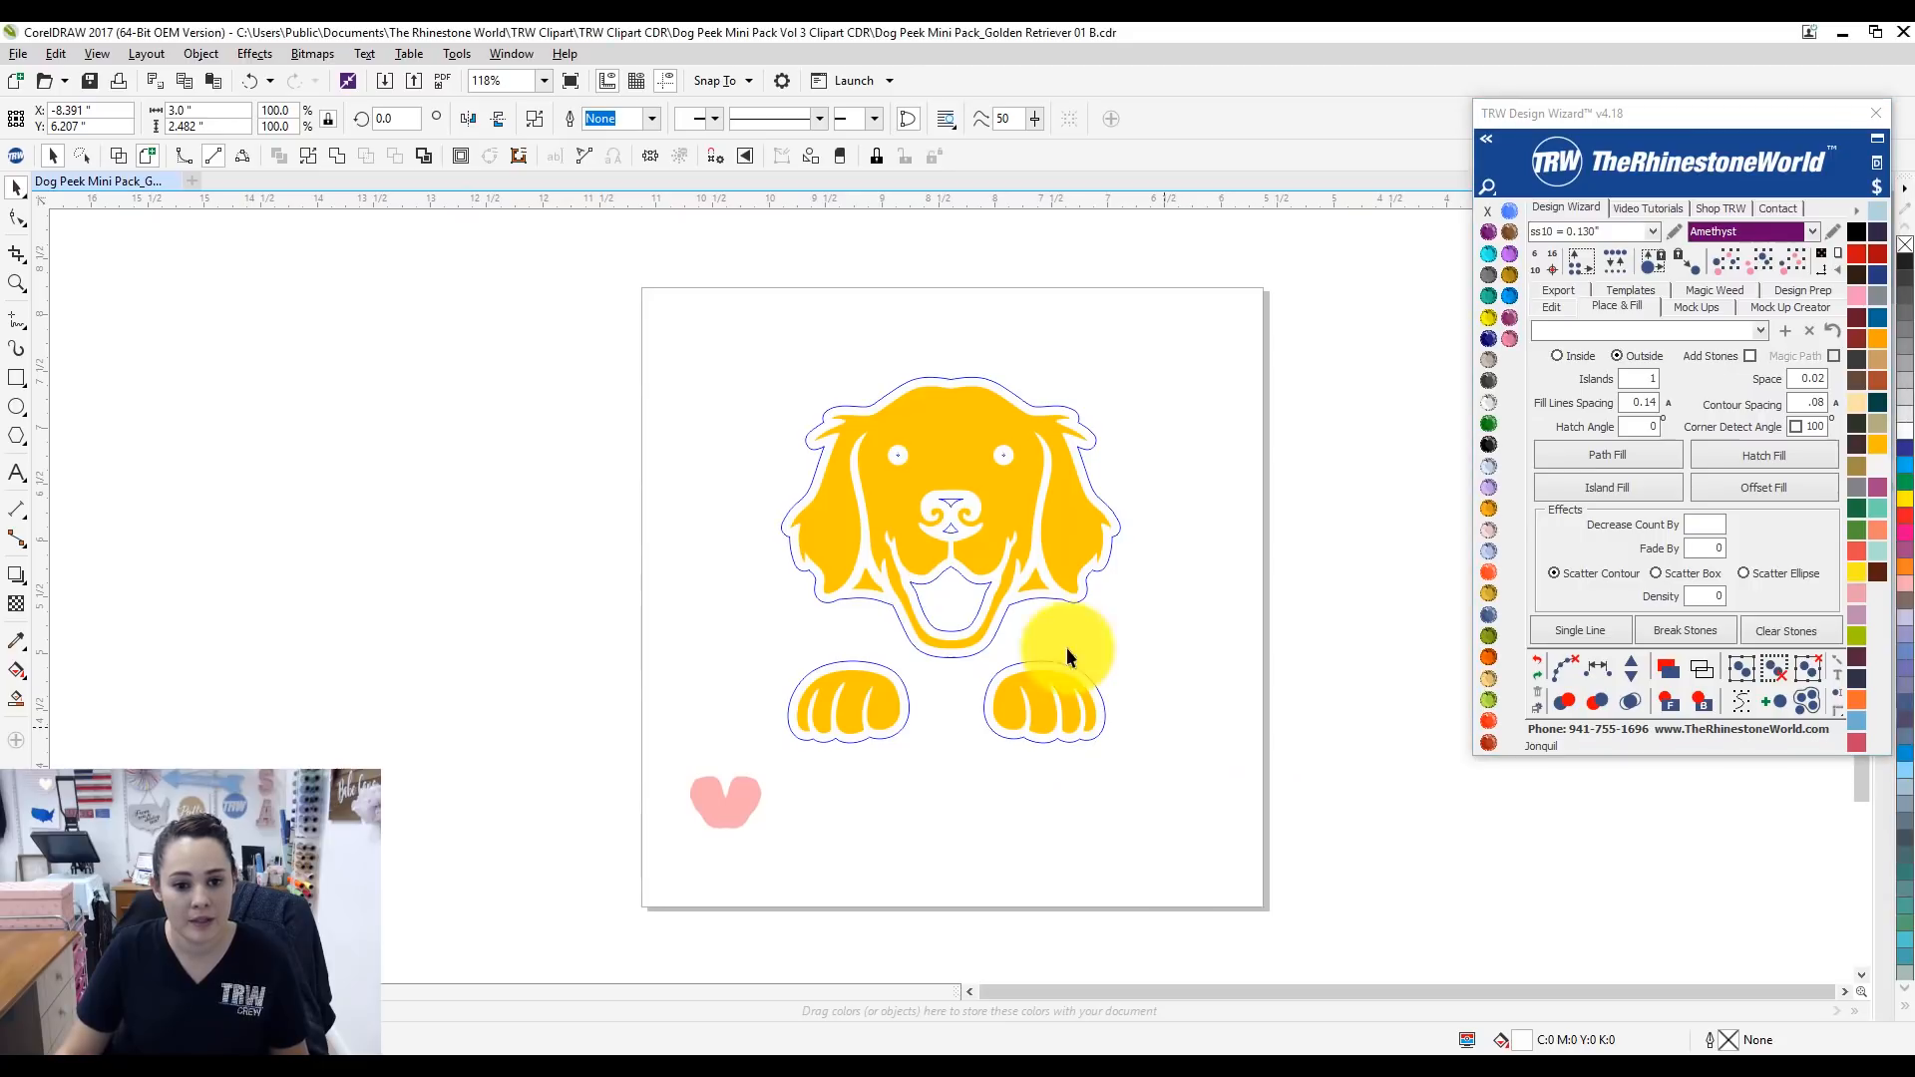
# Move the yellow head off its contour, break the head contour apart, and delete the inner eye, nose and mouth pieces.
pyautogui.moveTo(998, 555); pyautogui.dragTo(619, 547)
pyautogui.click(858, 405)
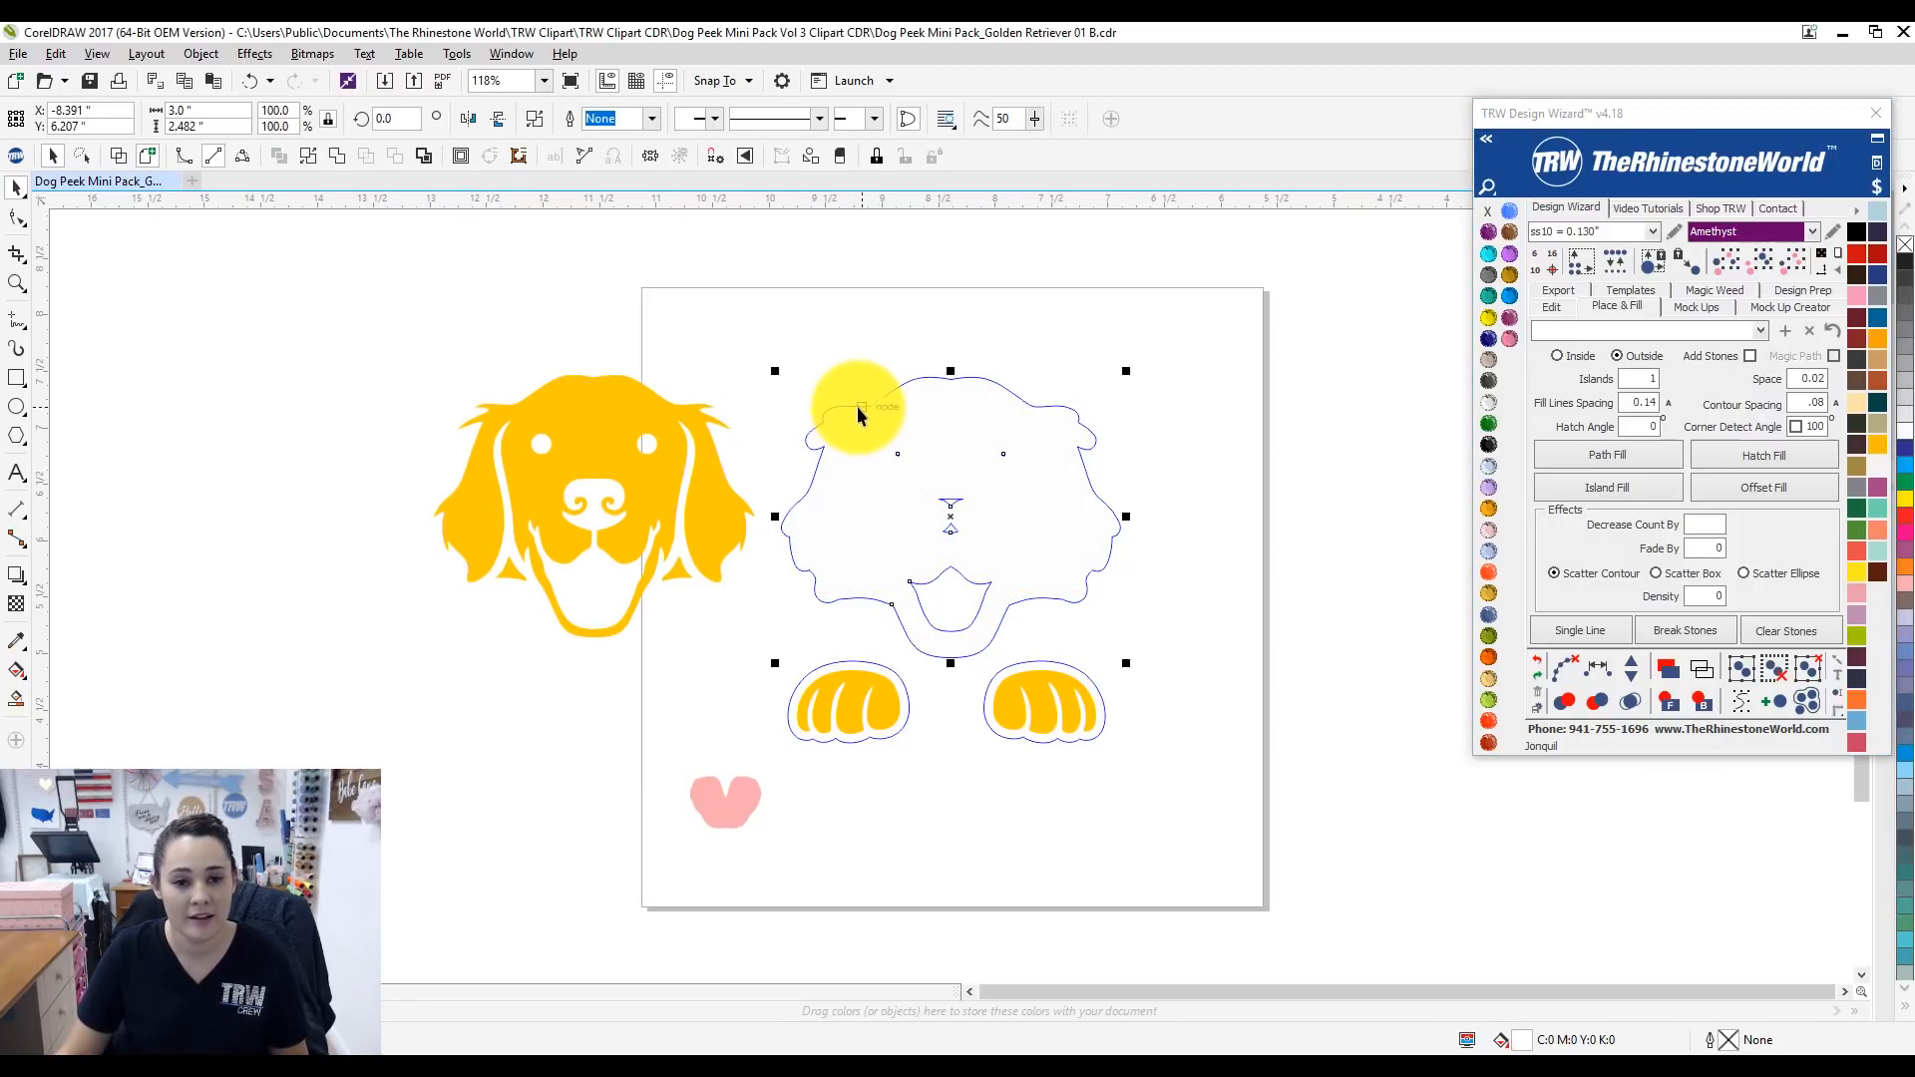
pyautogui.rightClick(857, 405)
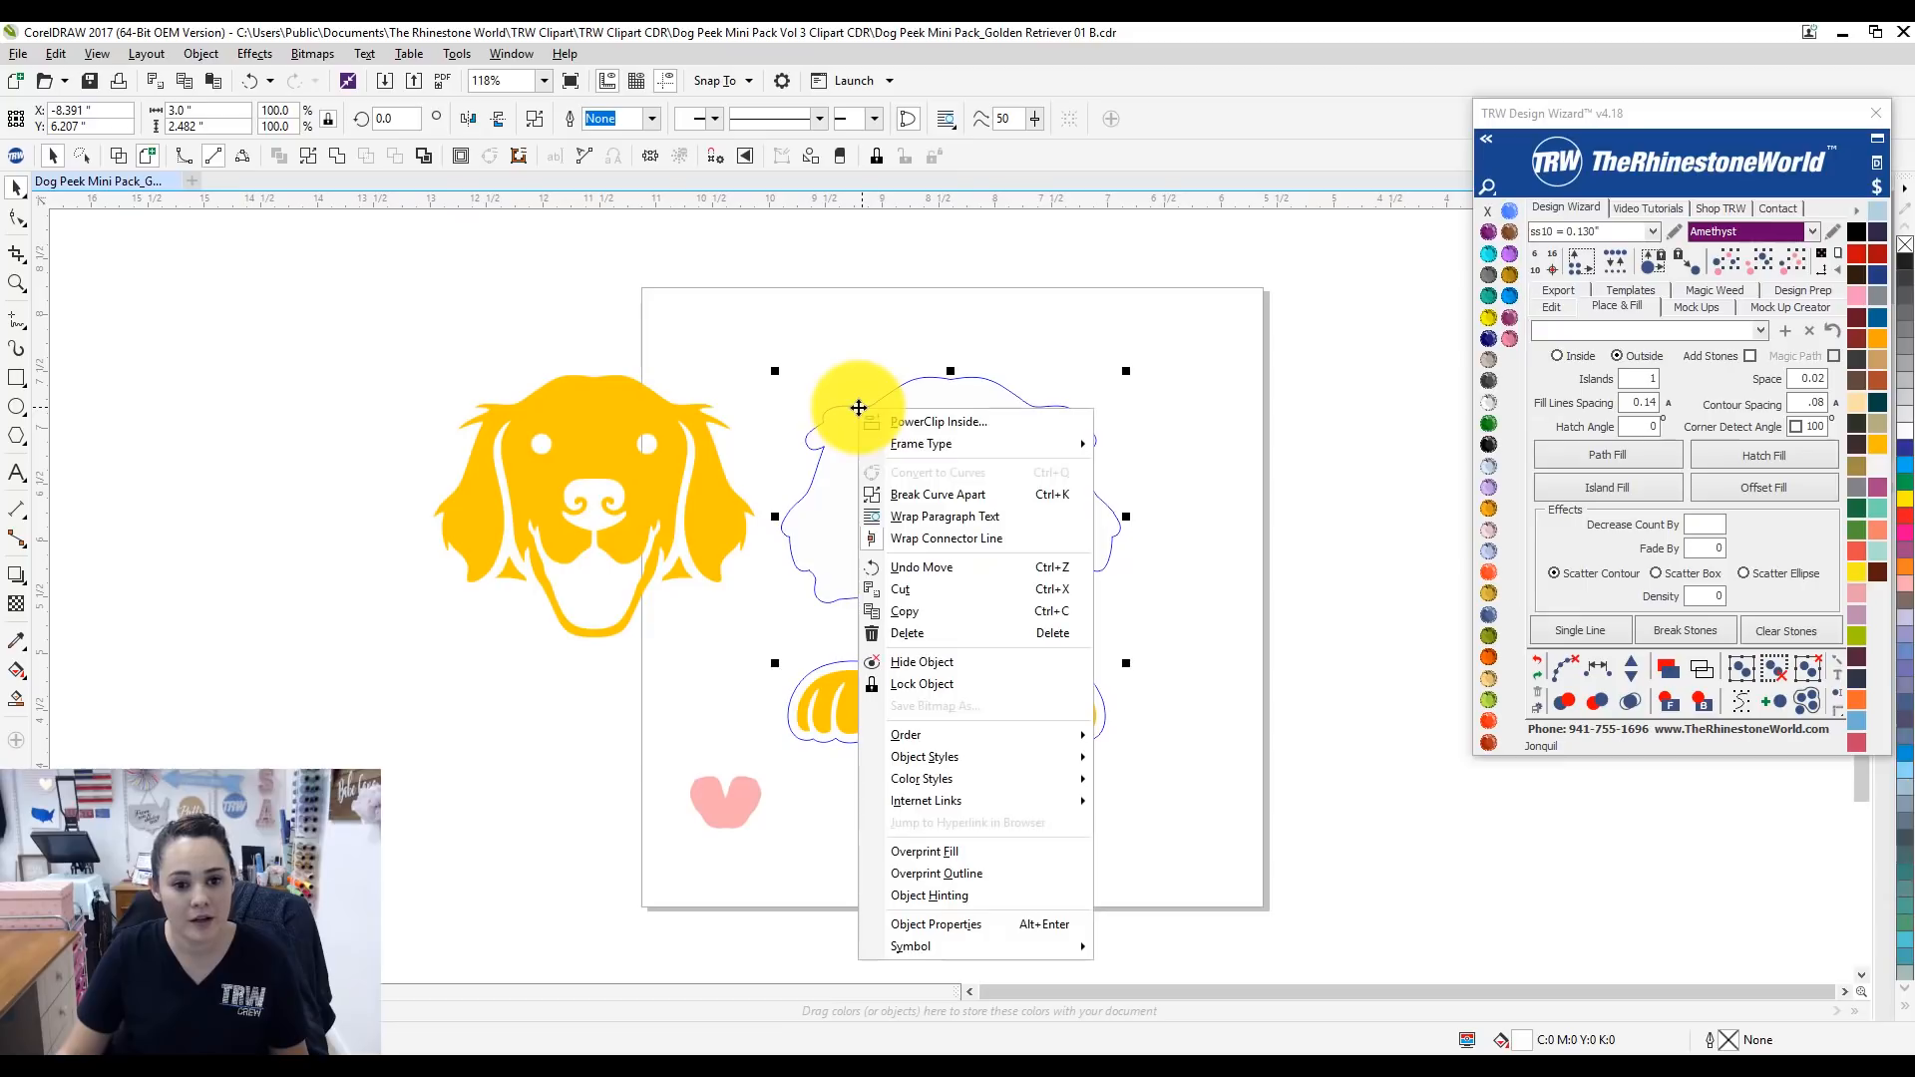
pyautogui.click(925, 491)
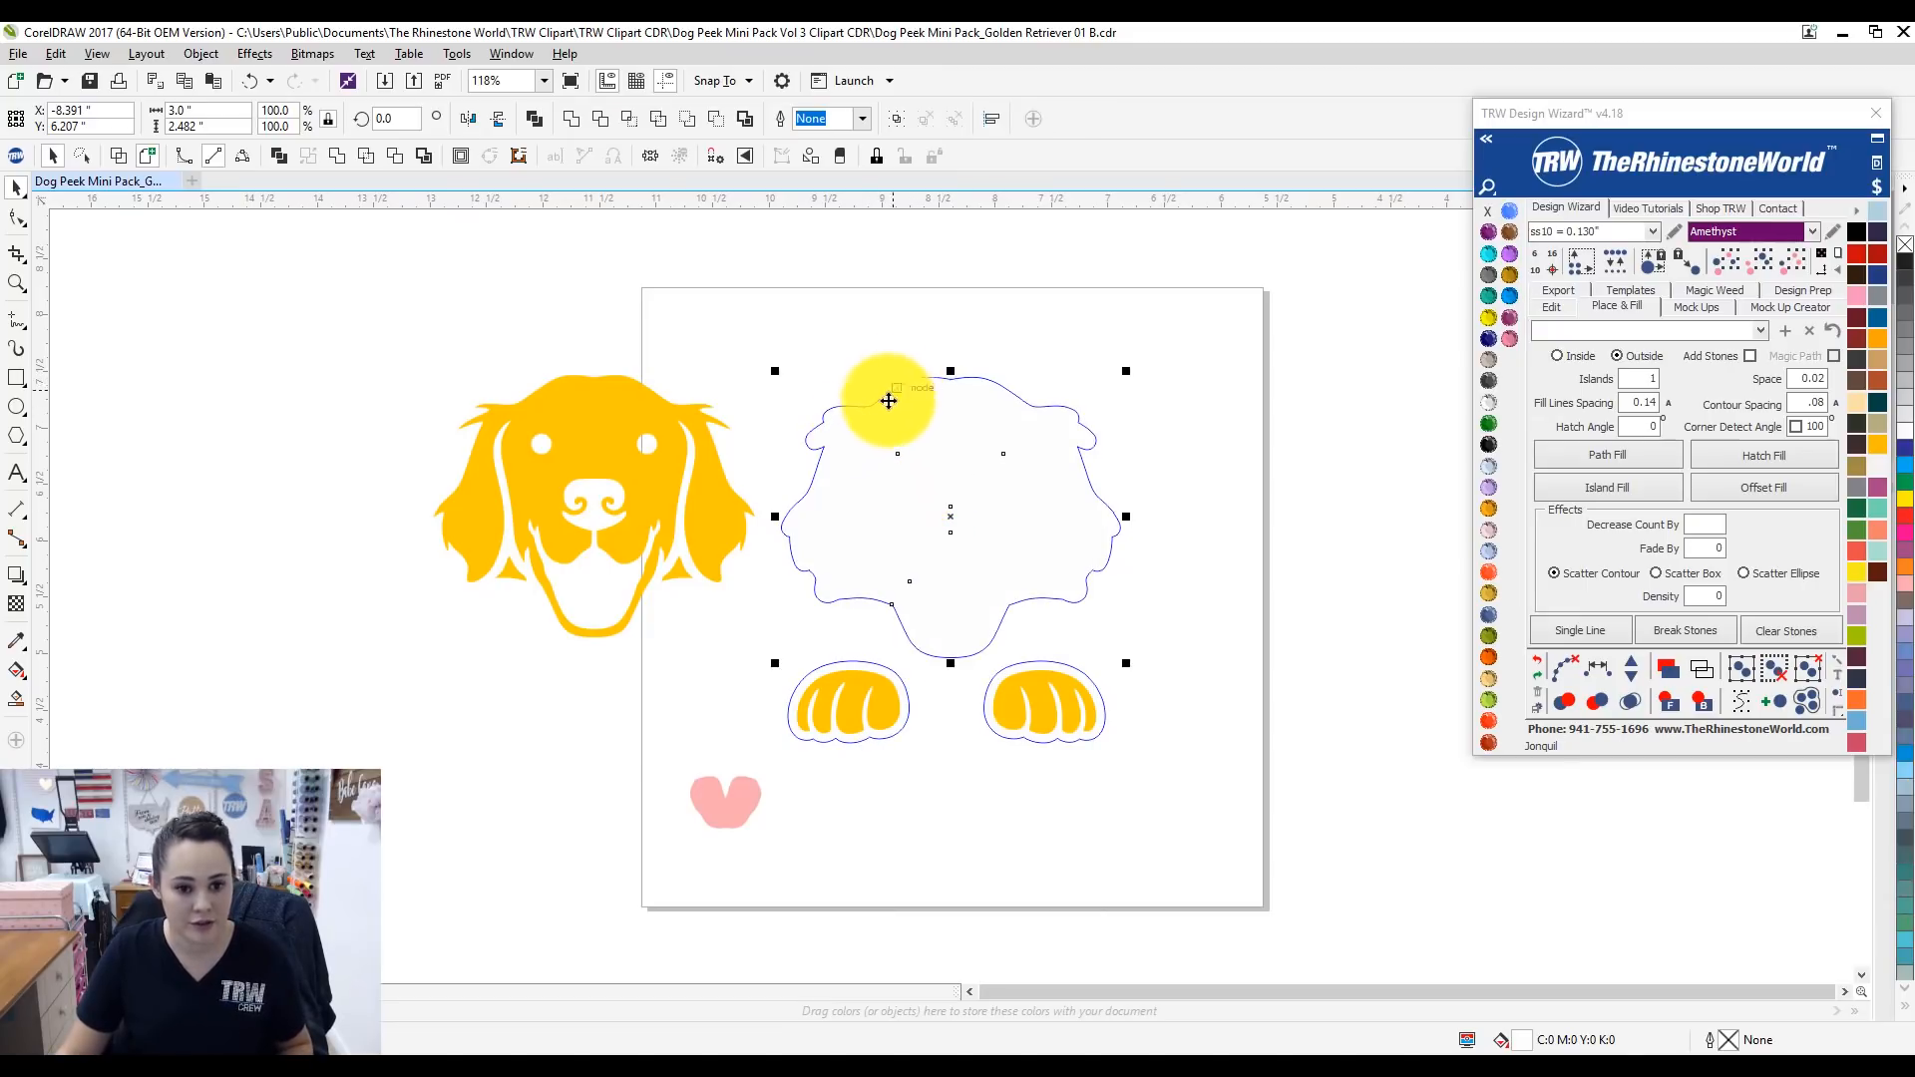
pyautogui.click(851, 405)
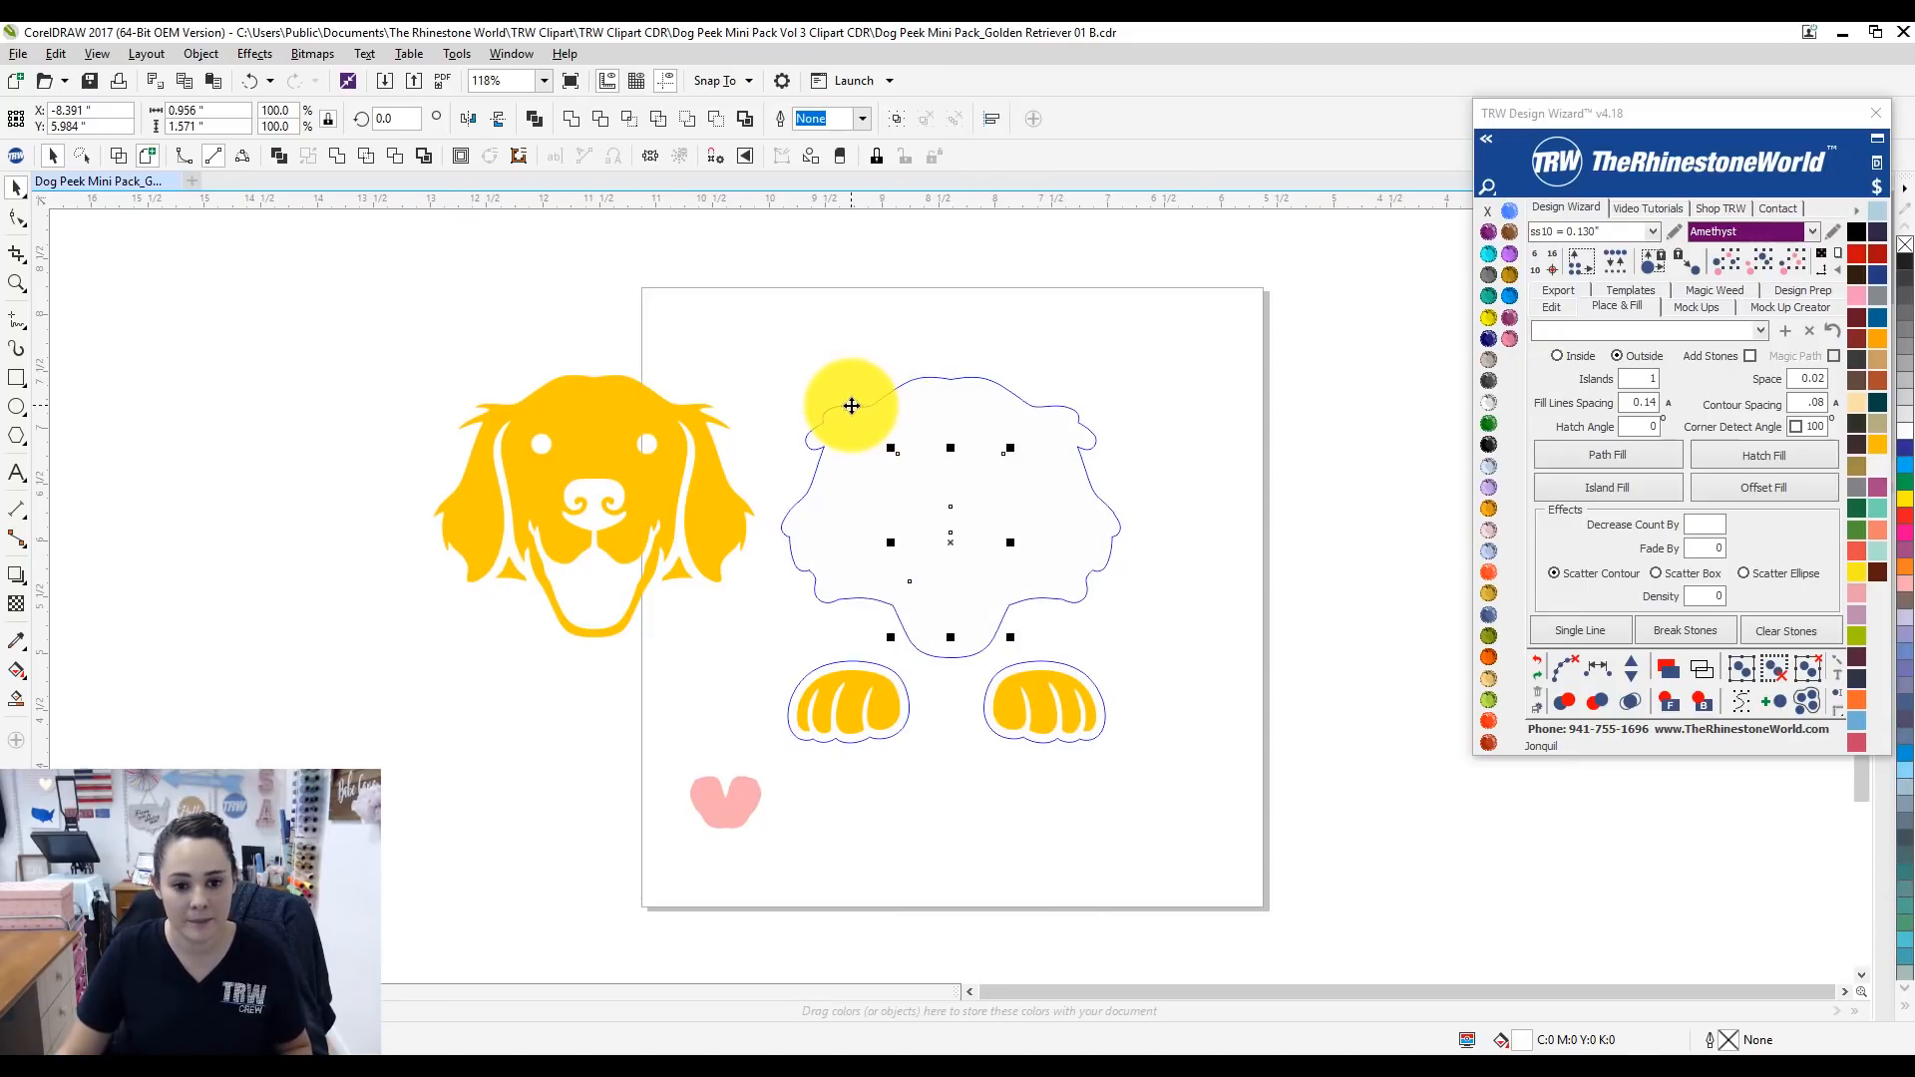
pyautogui.press('Delete')
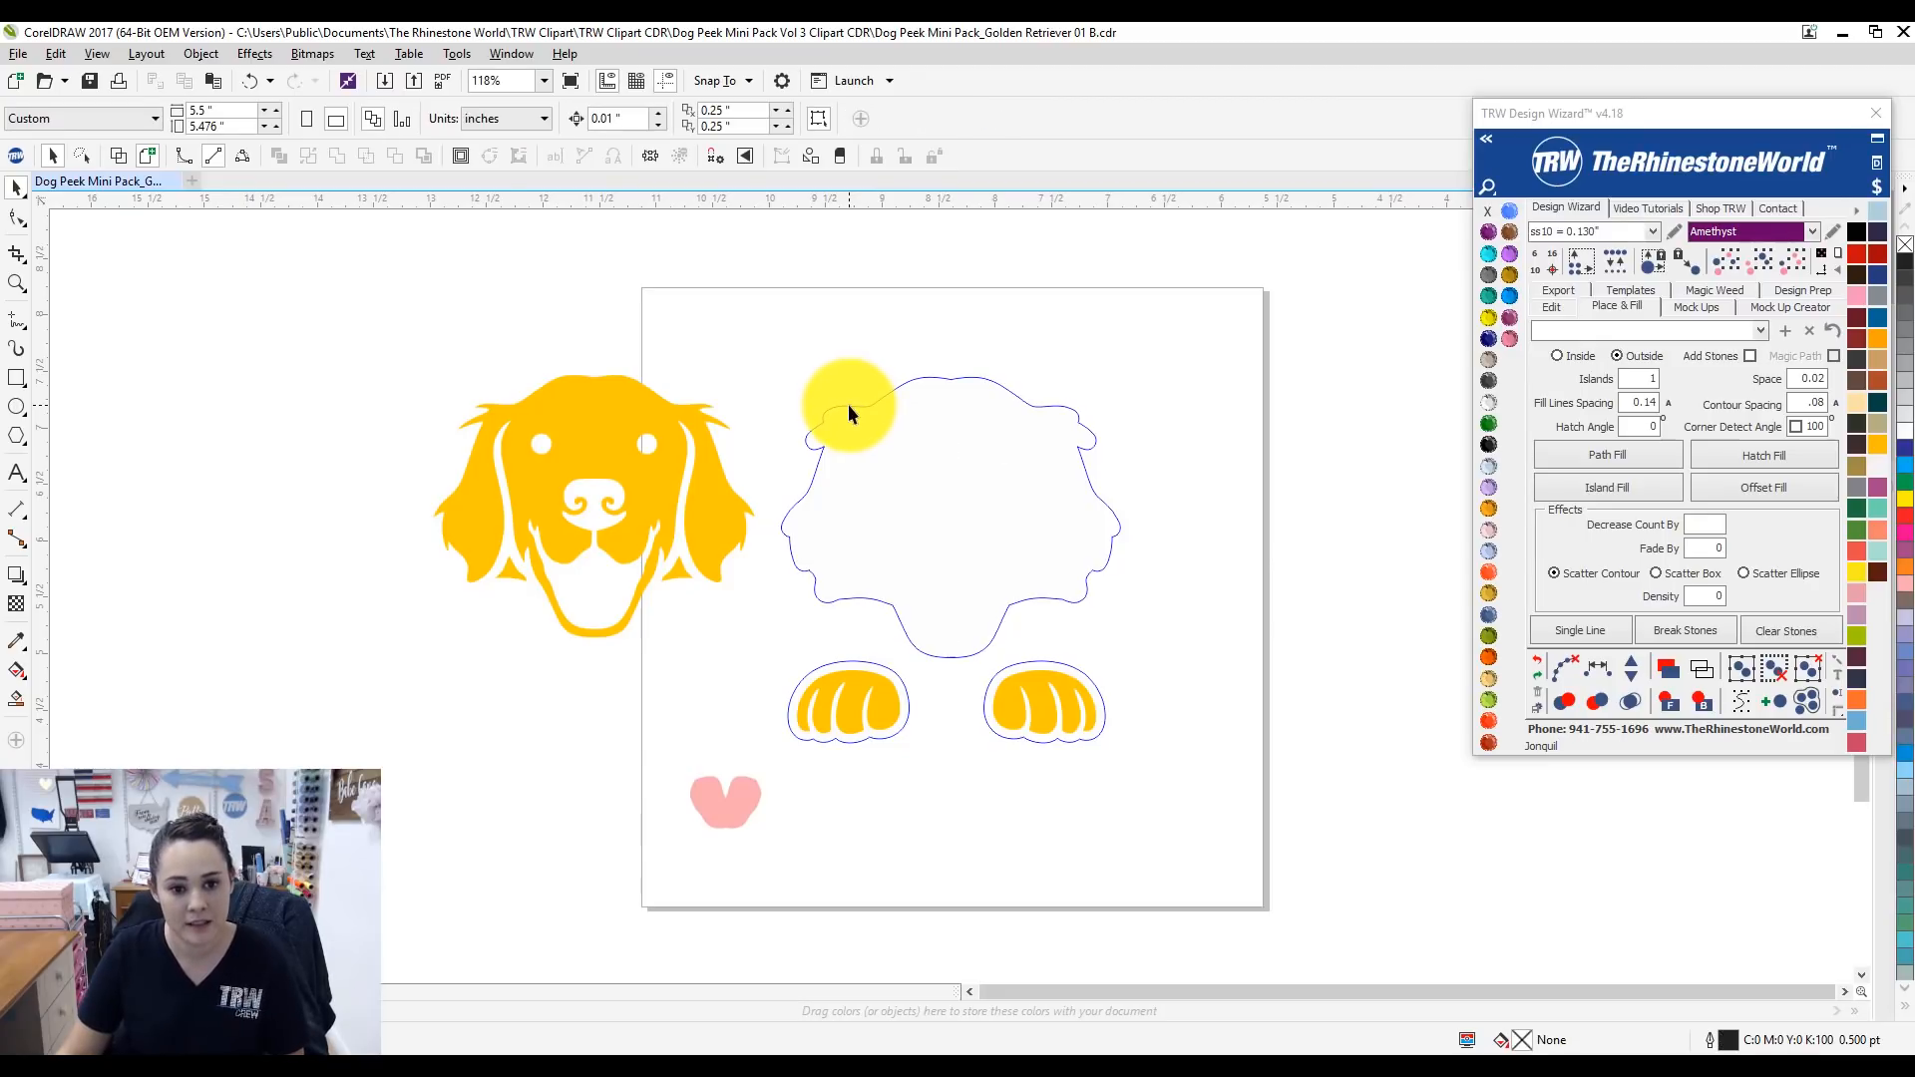
# Fill the head outline and the paw contours with black.
pyautogui.click(847, 405)
pyautogui.click(1857, 233)
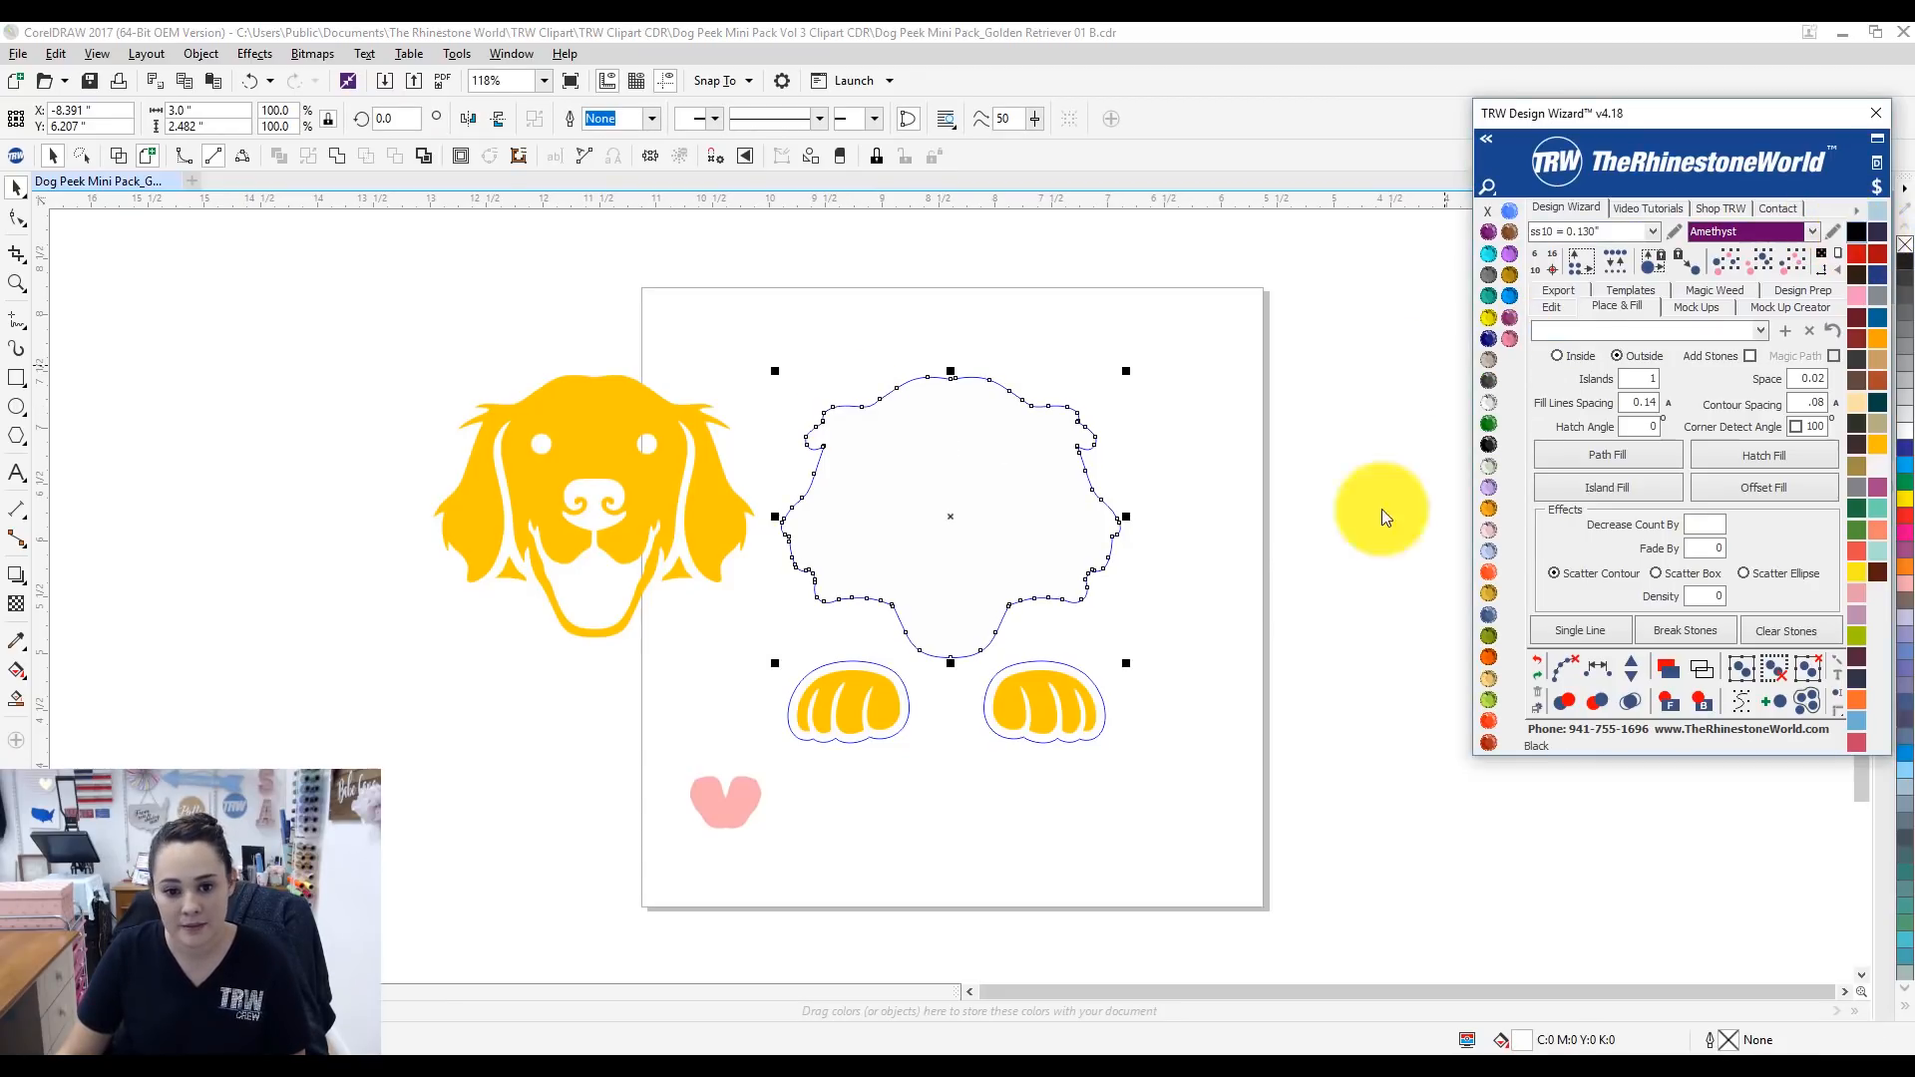
pyautogui.click(1175, 674)
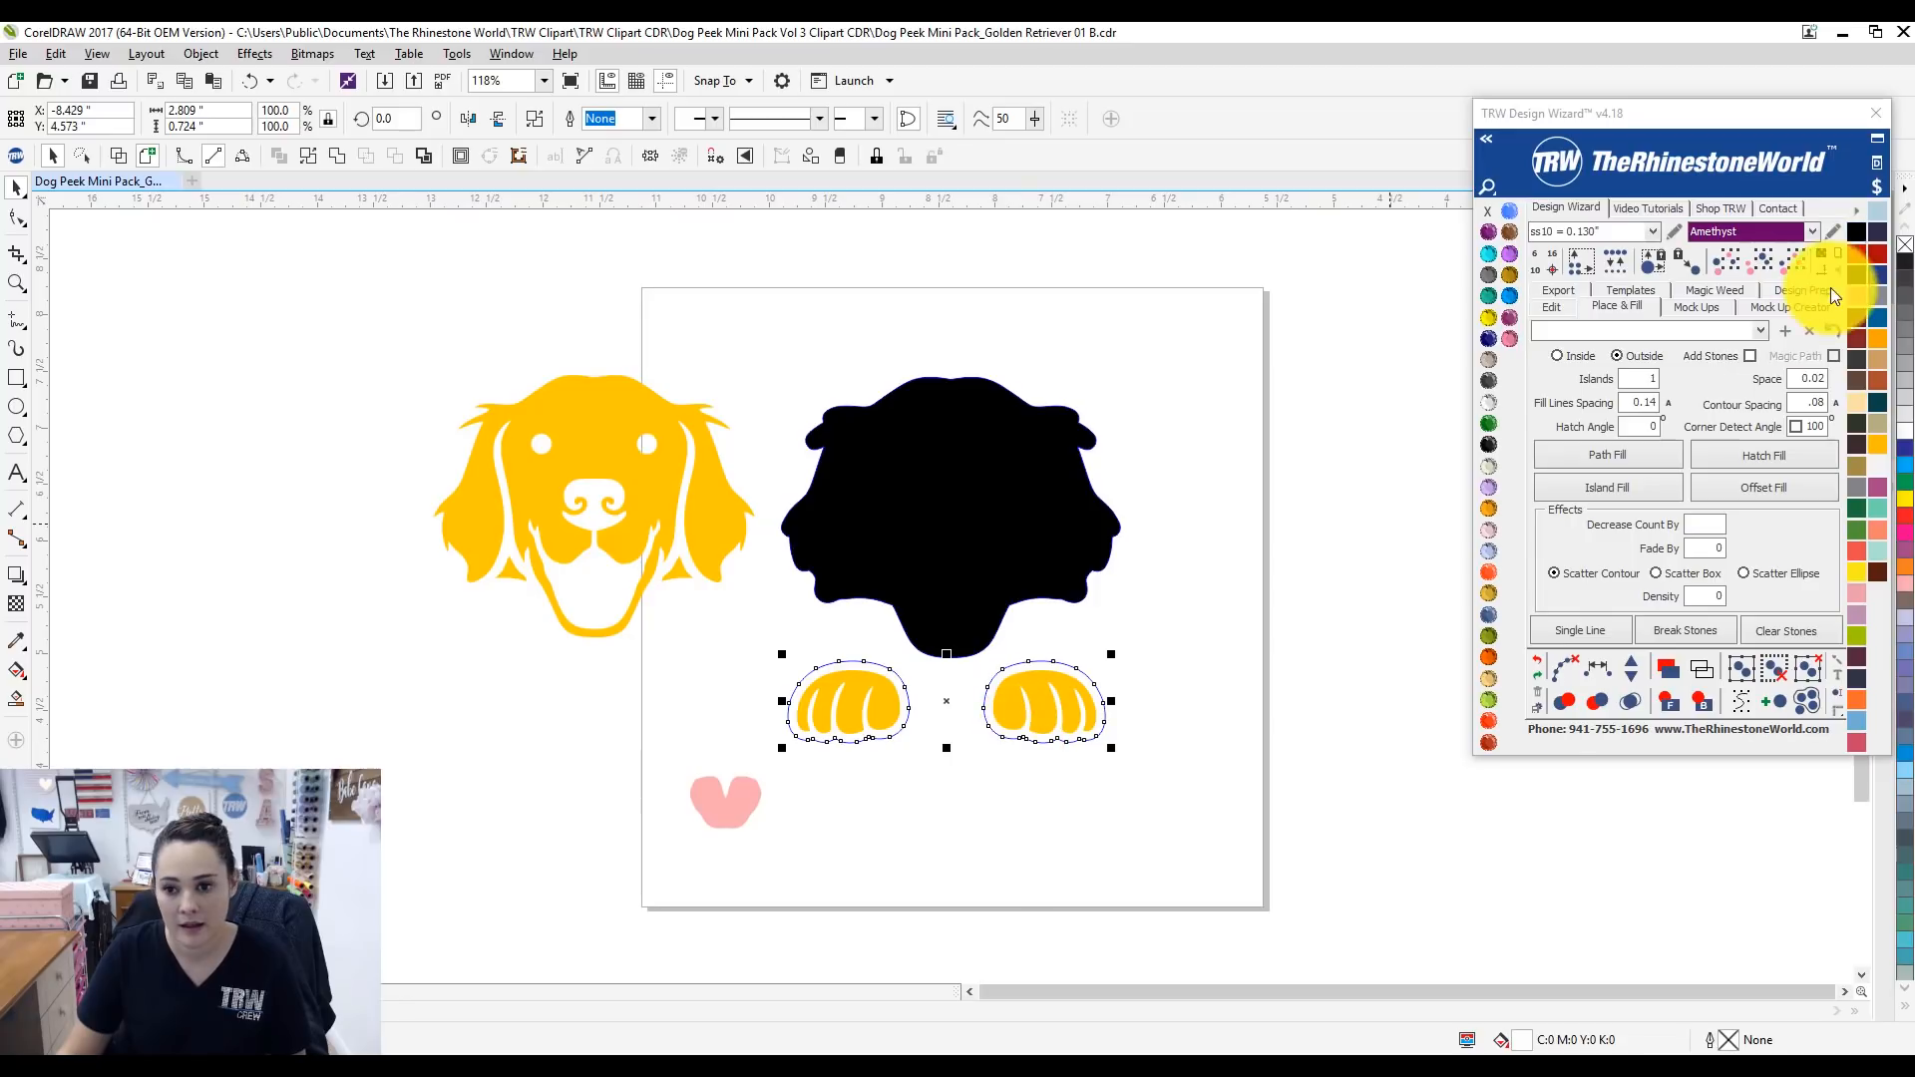
pyautogui.rightClick(1858, 232)
pyautogui.press('Escape')
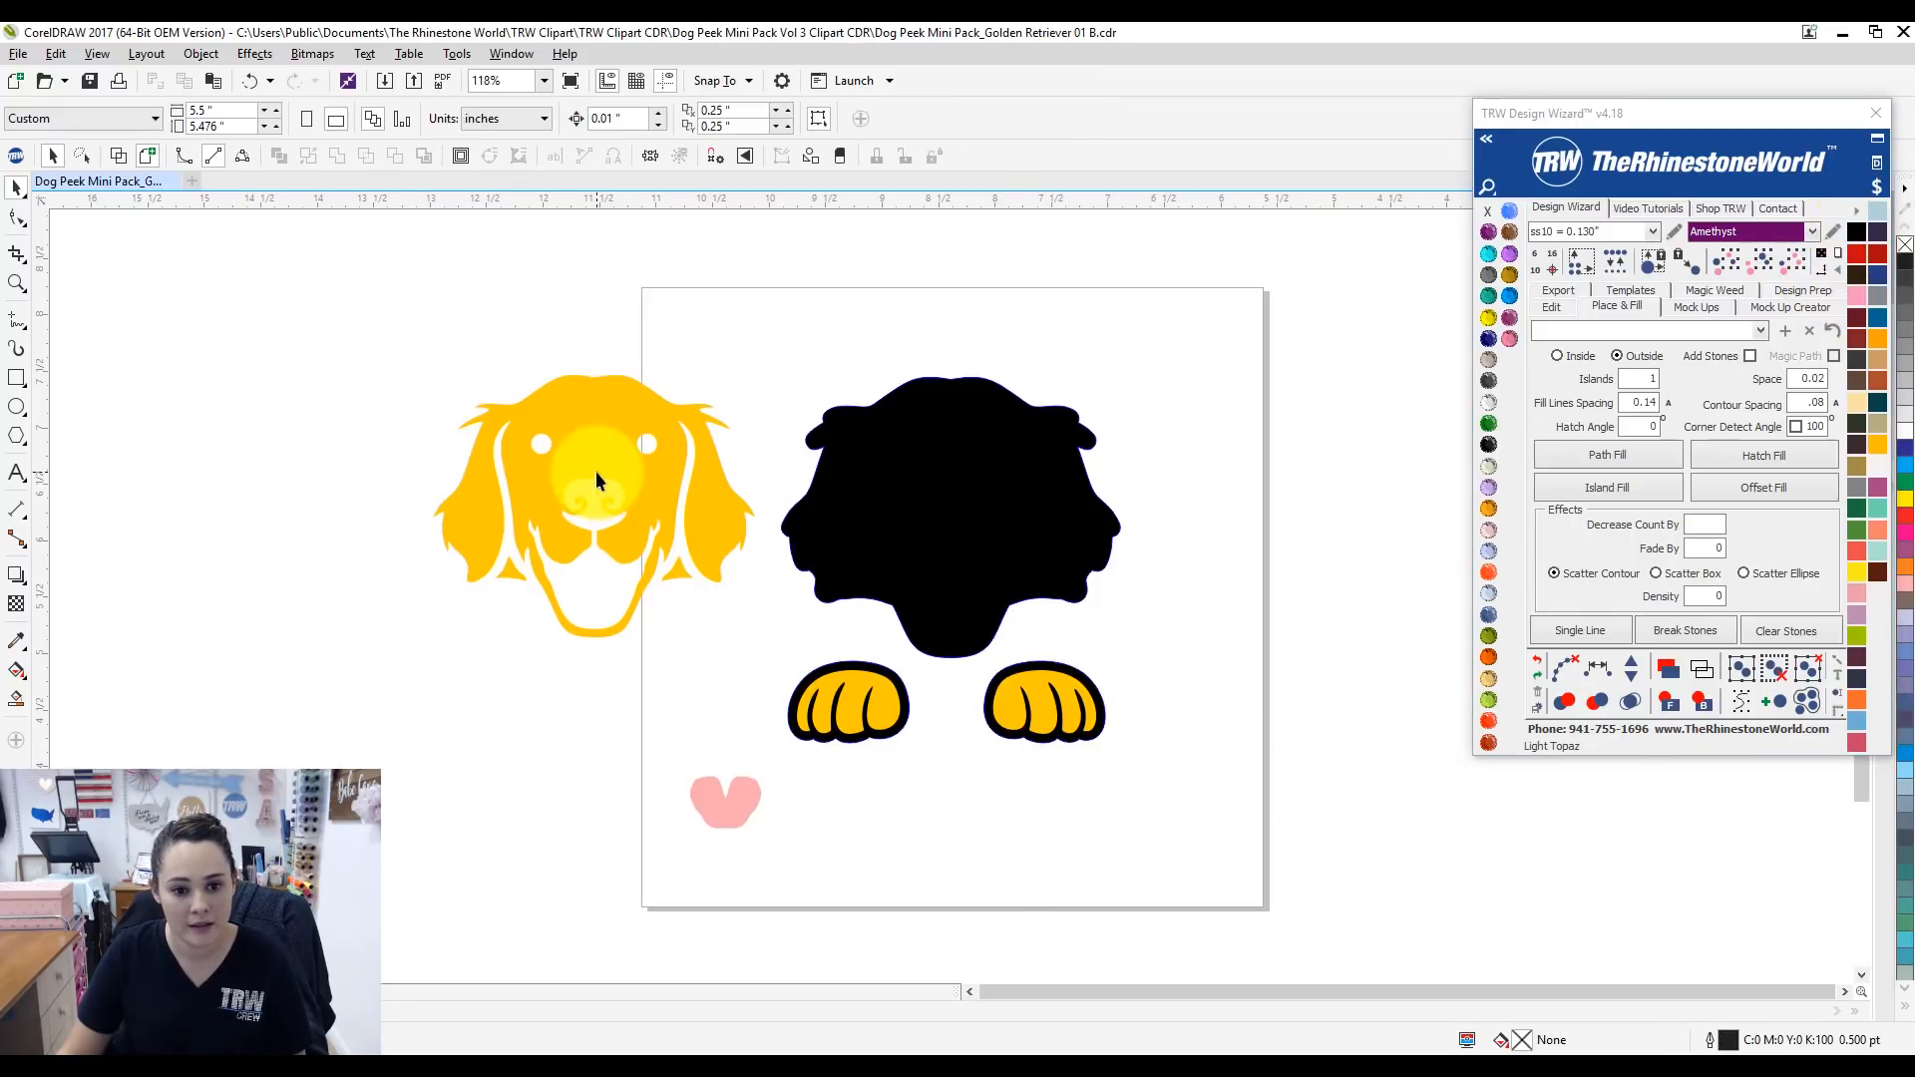
# Place the yellow head on its black backing and the pink tongue inside the mouth.
pyautogui.moveTo(595, 470); pyautogui.dragTo(956, 499)
pyautogui.click(698, 811)
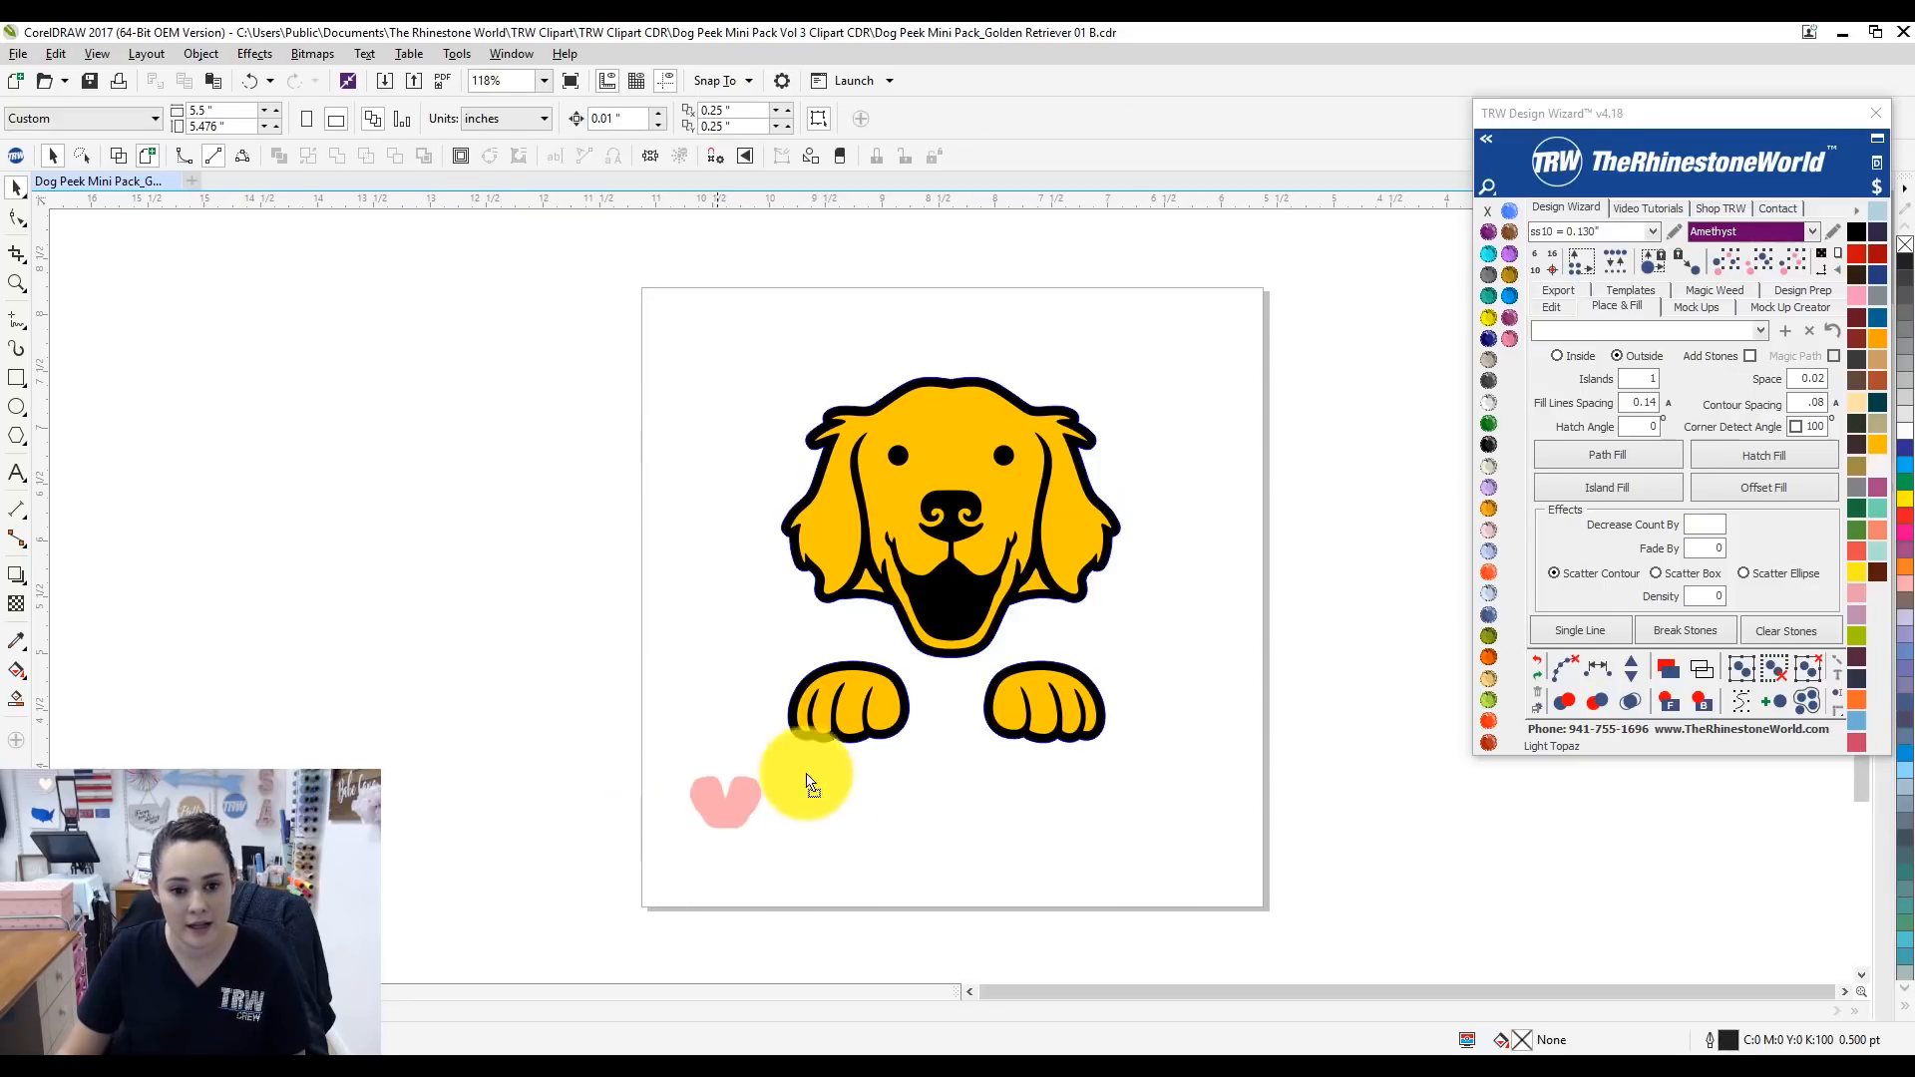
pyautogui.moveTo(718, 813); pyautogui.dragTo(910, 636)
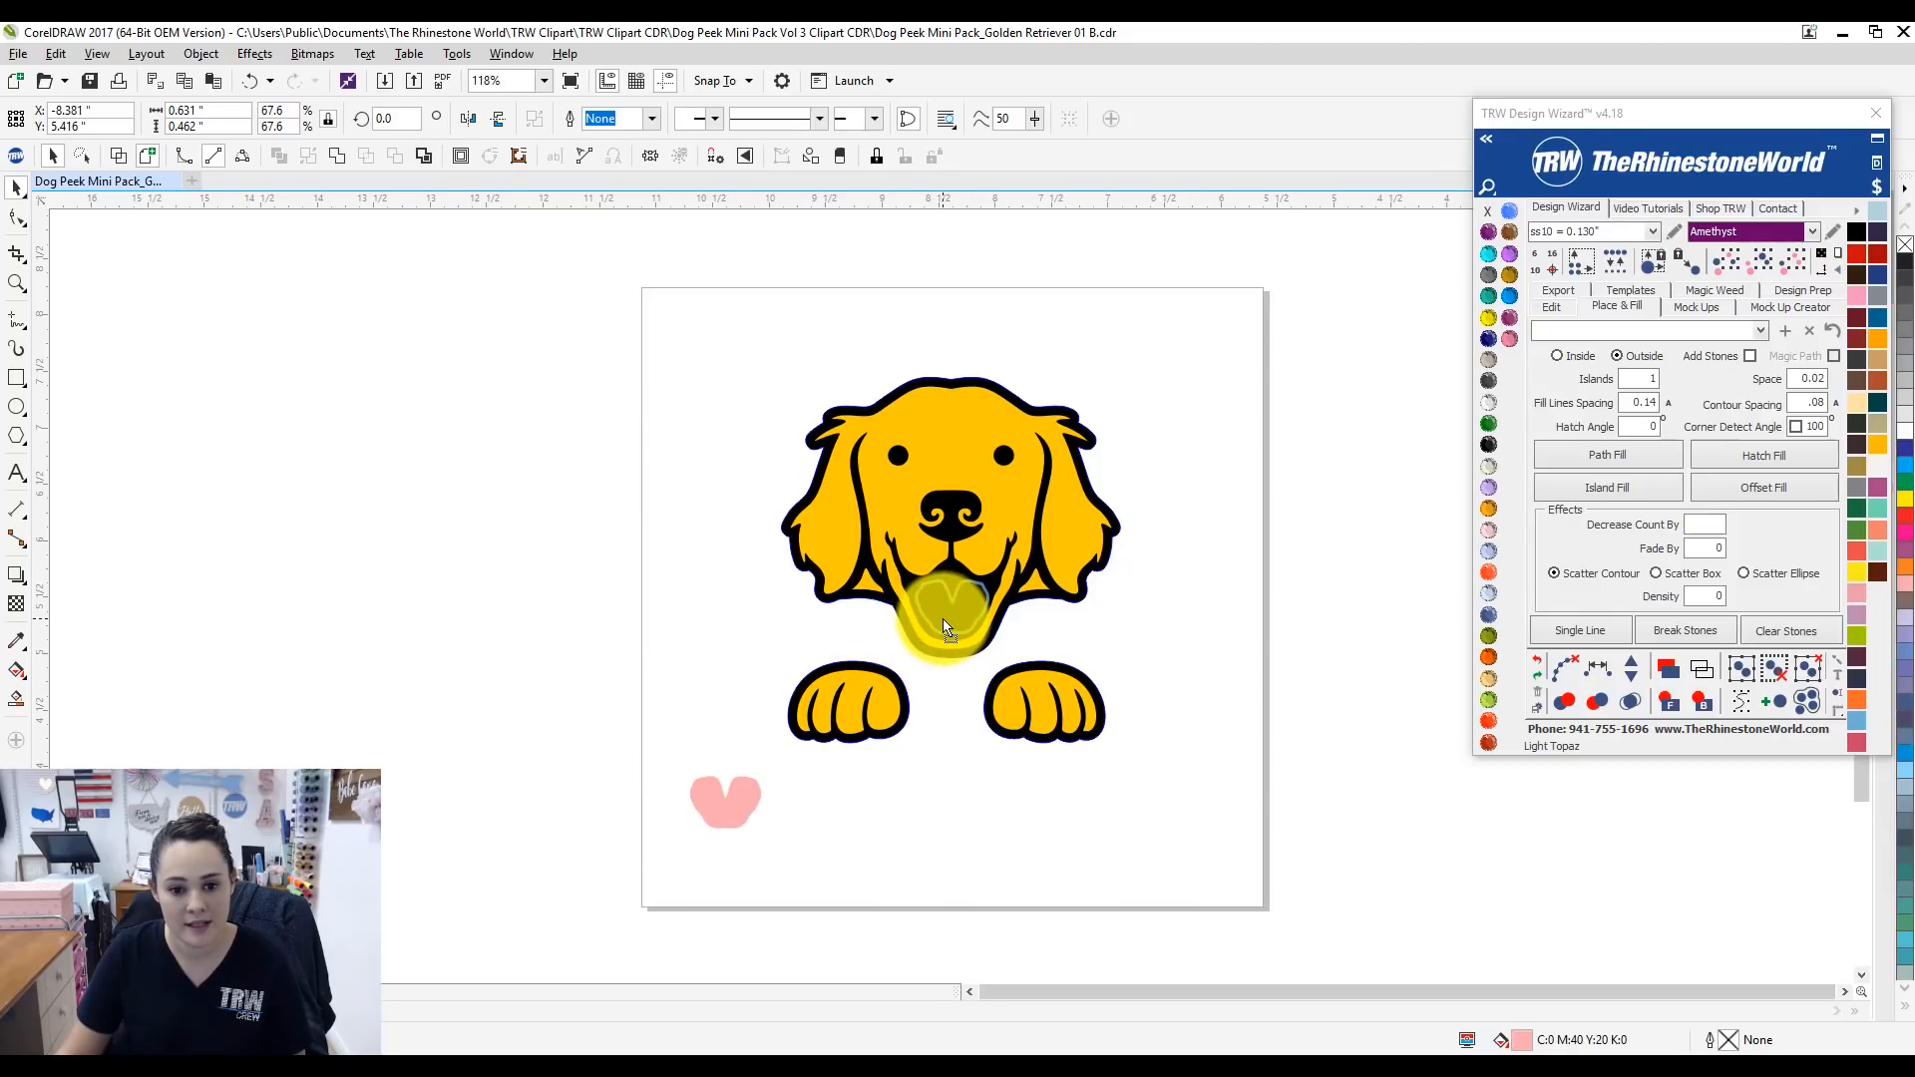
pyautogui.click(1218, 717)
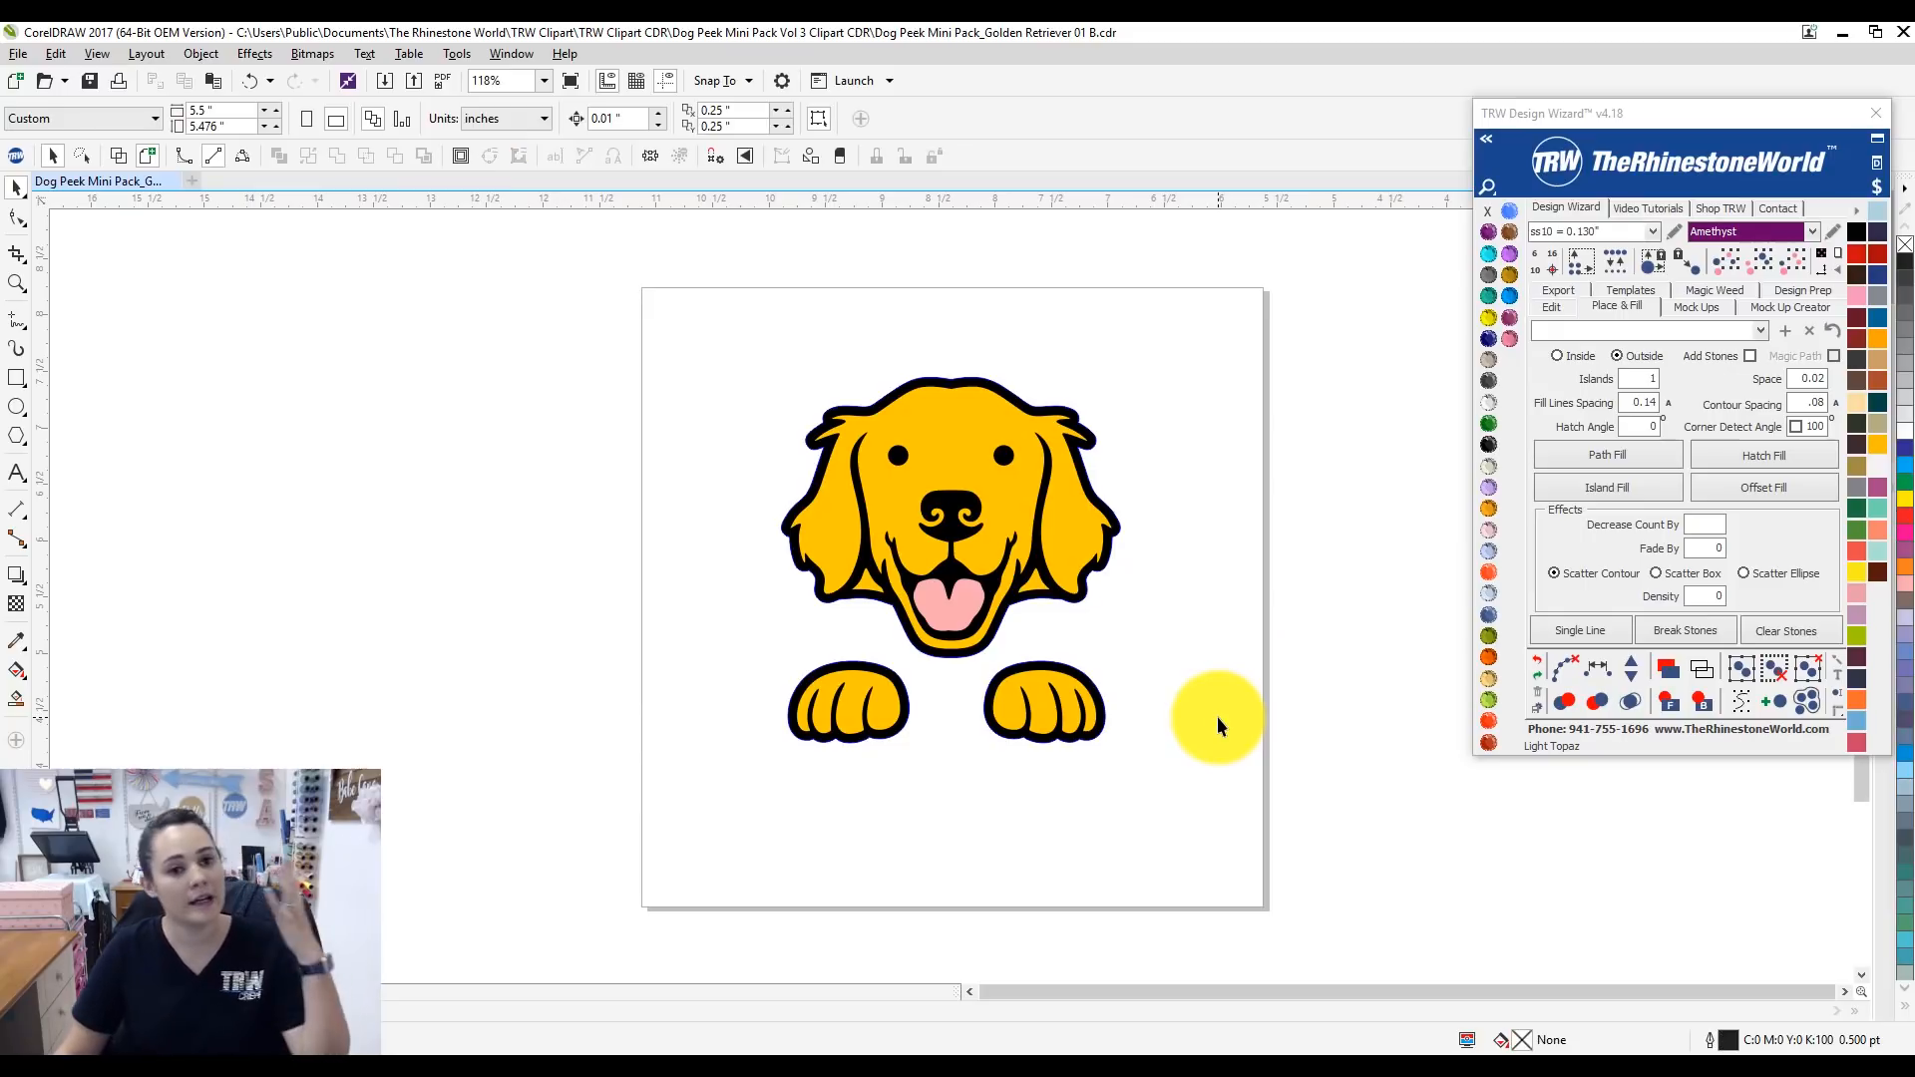